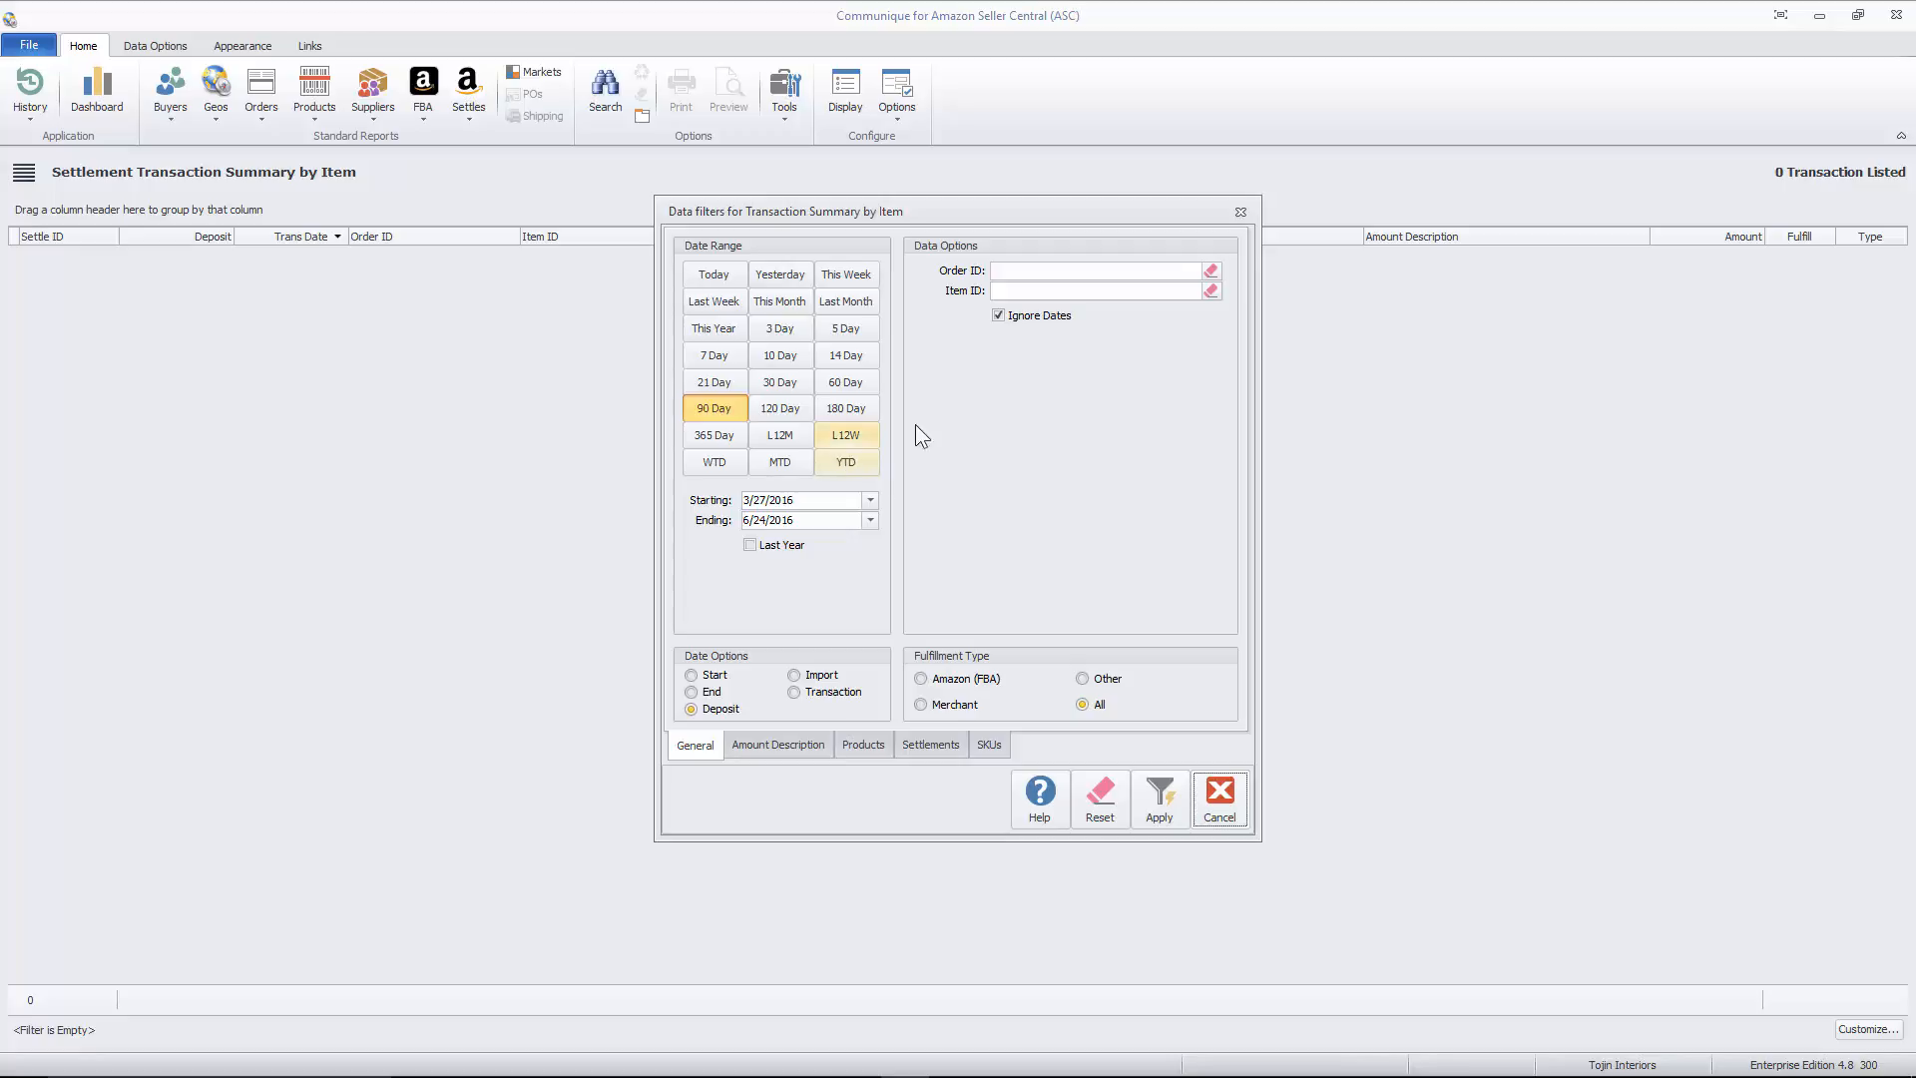
- Turn off Ignore Dates in the report's data filters and remove Goodwill from the selected amount descriptions
click(1011, 320)
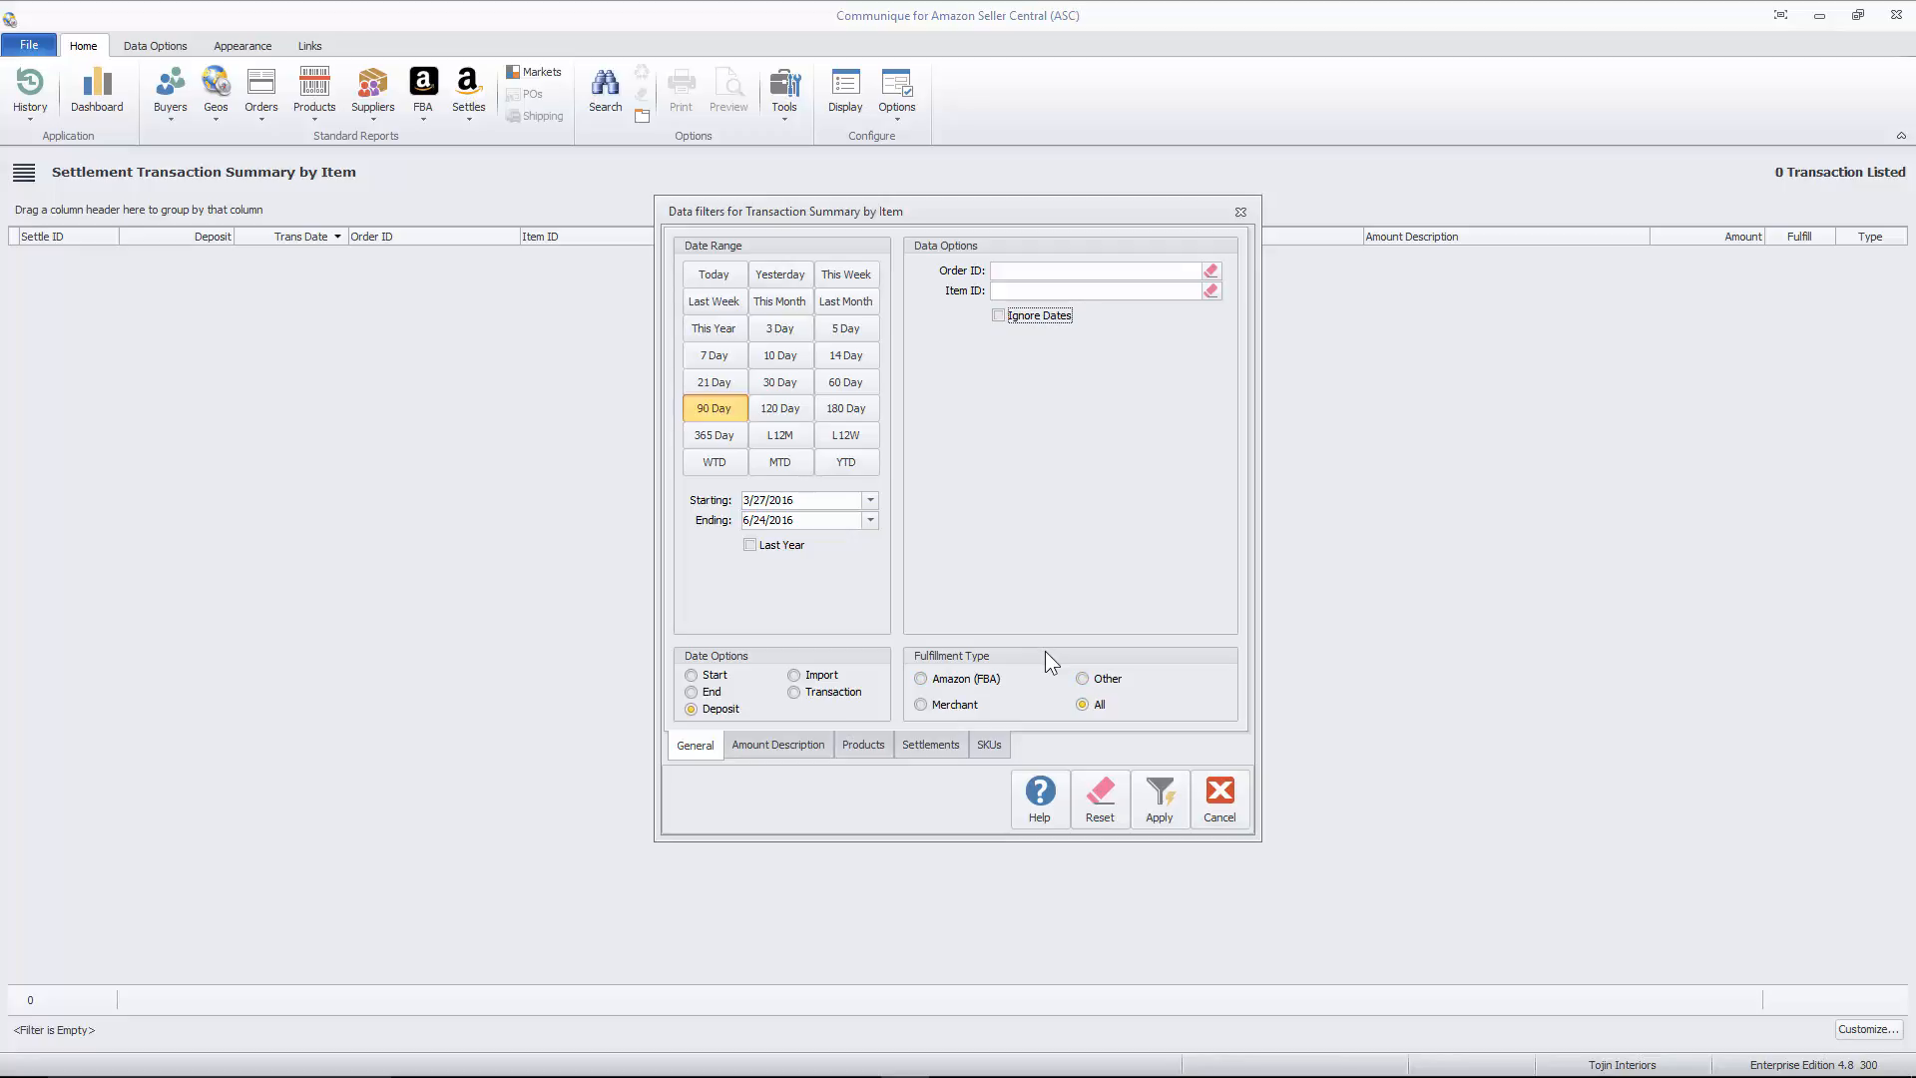
click(770, 746)
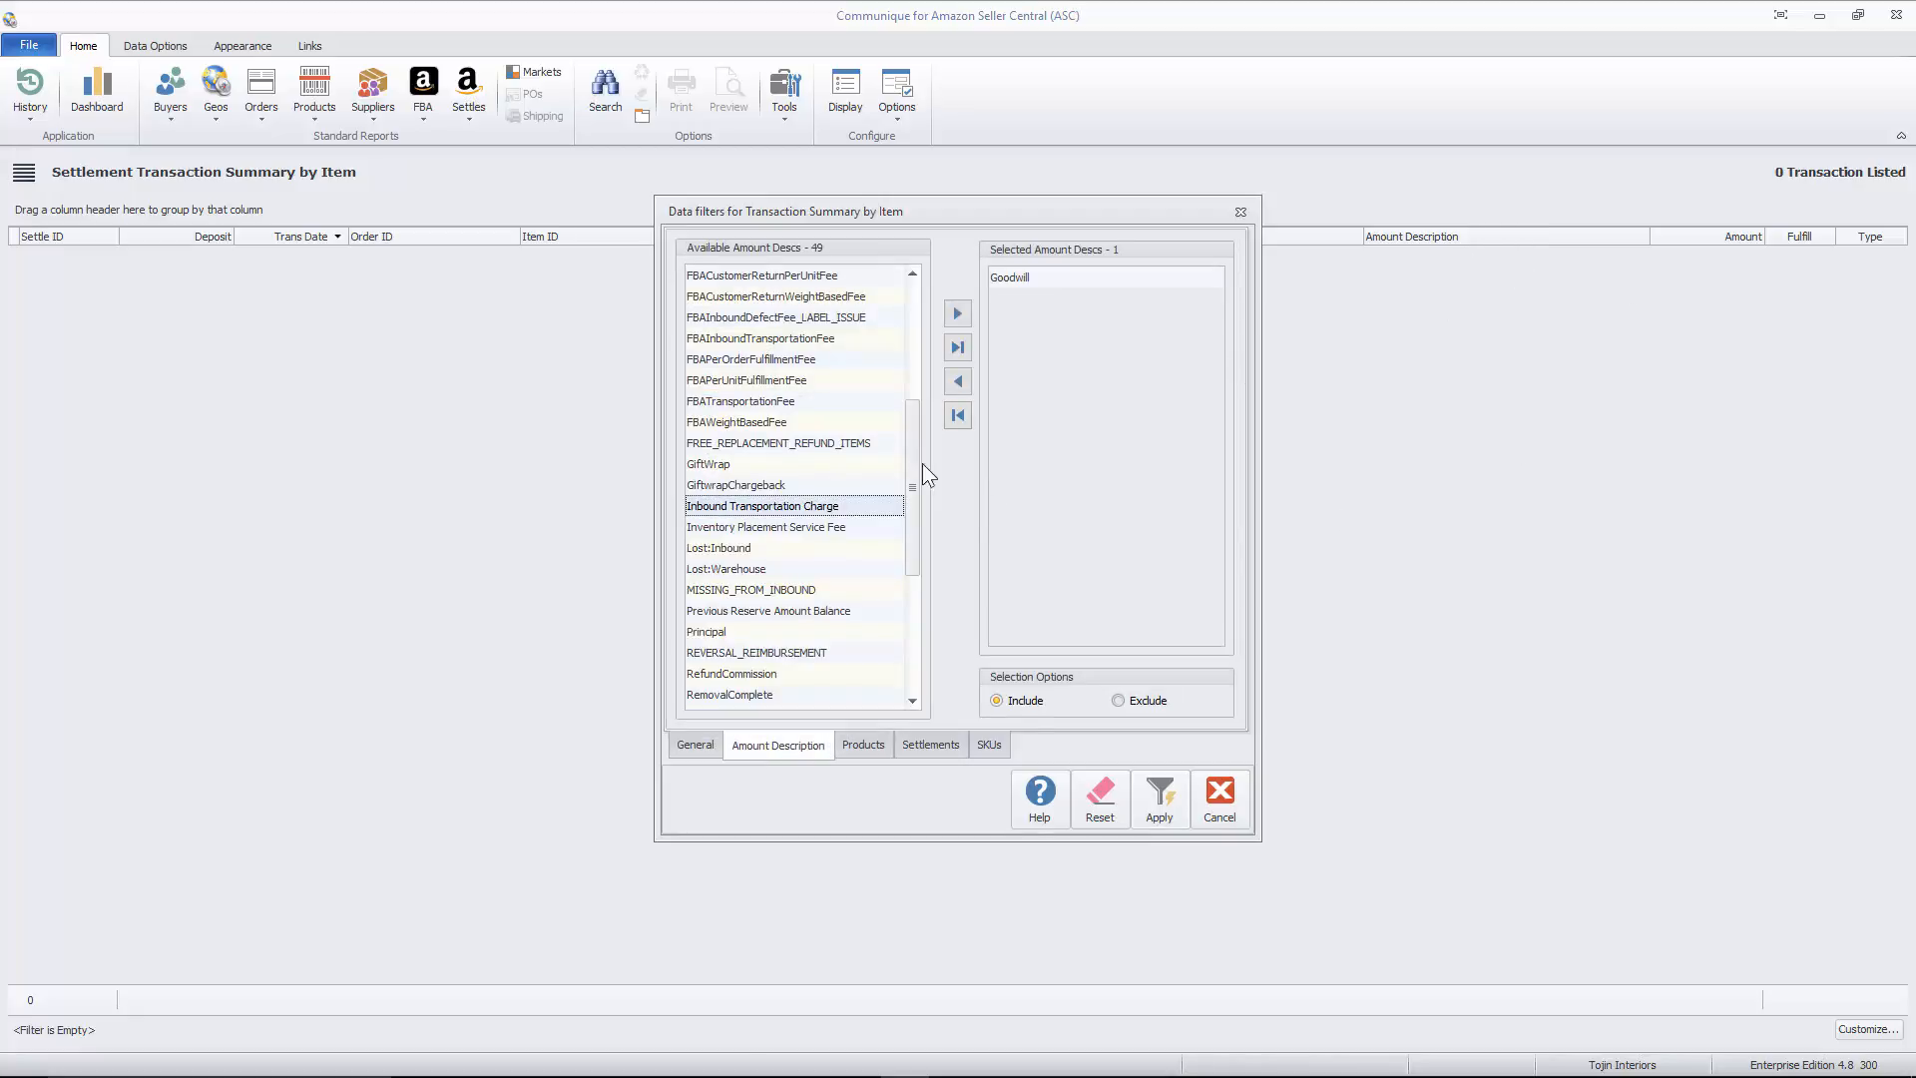
drag(914, 411, 1031, 280)
click(1031, 280)
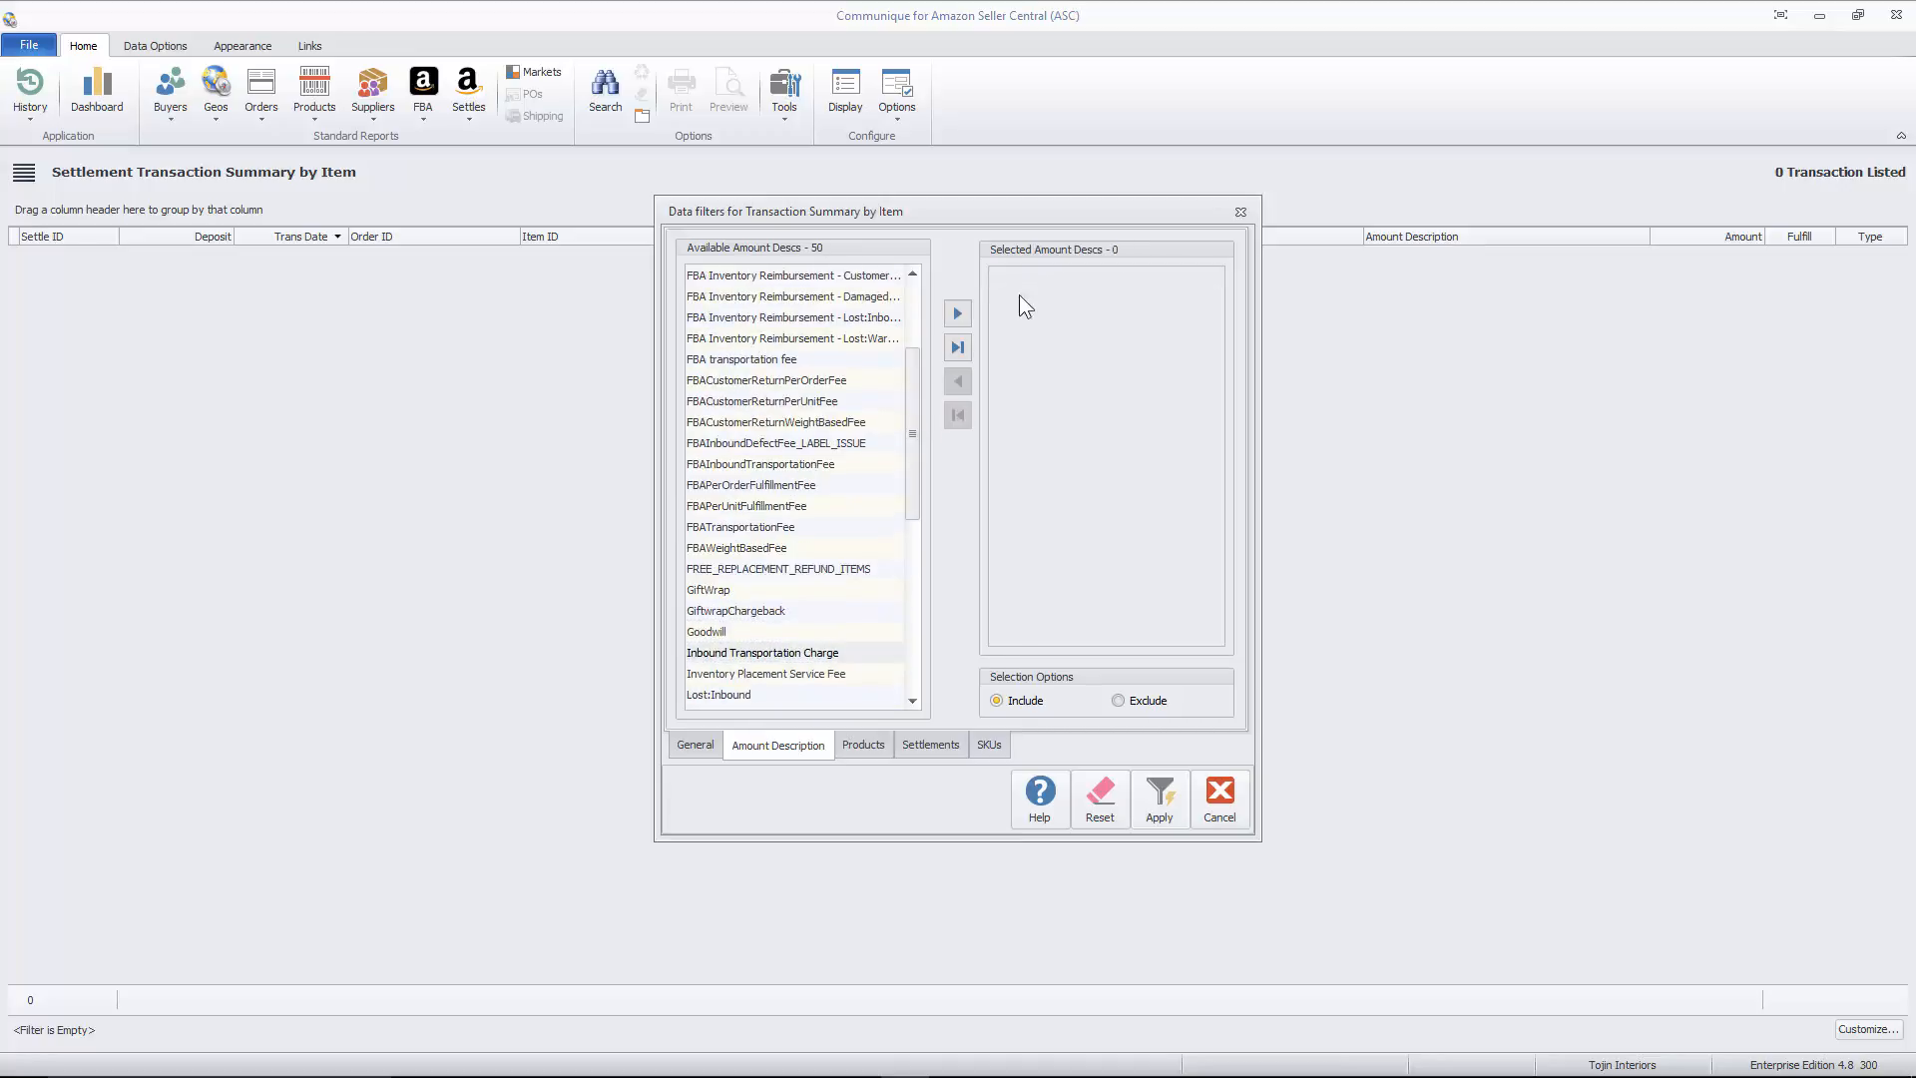
- Run the report for the settlement deposited on 12/30/2015, with the deposit date range set to Last Month
click(1156, 808)
click(885, 748)
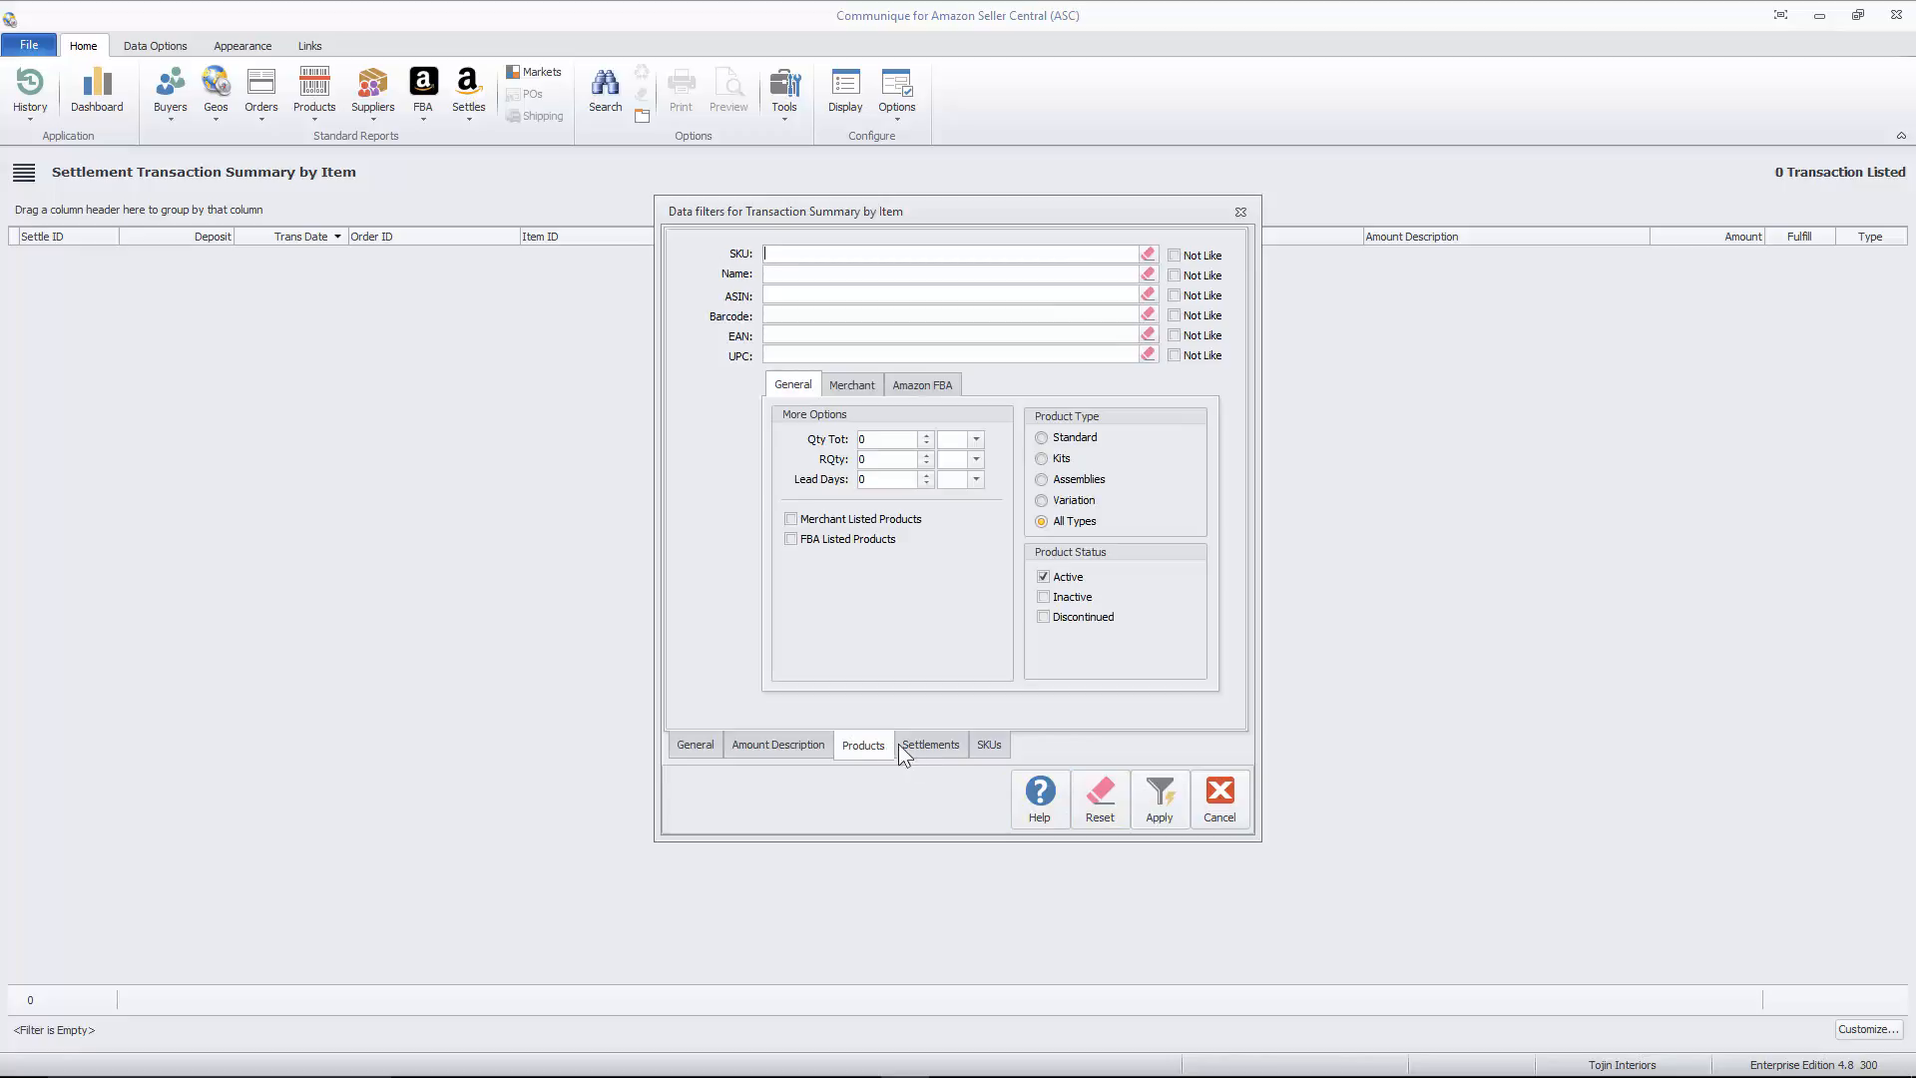
click(920, 746)
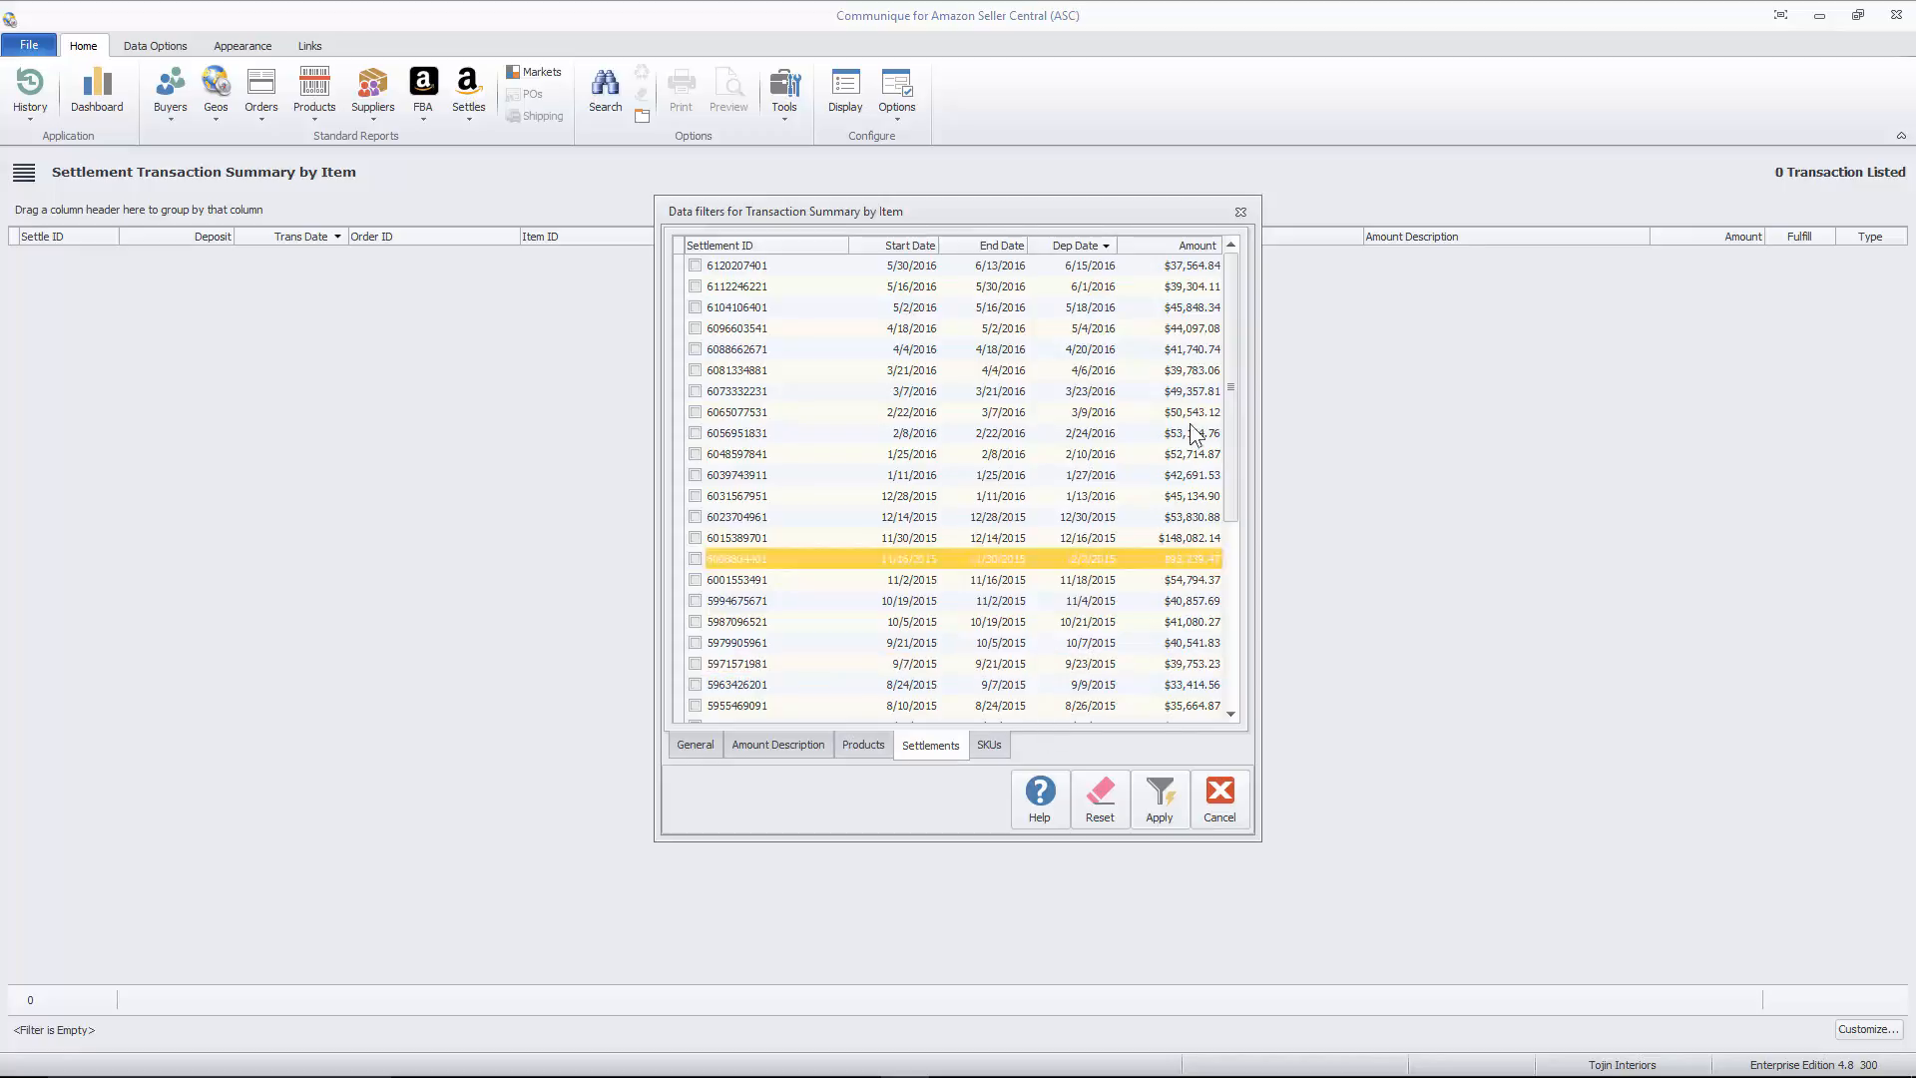
click(695, 516)
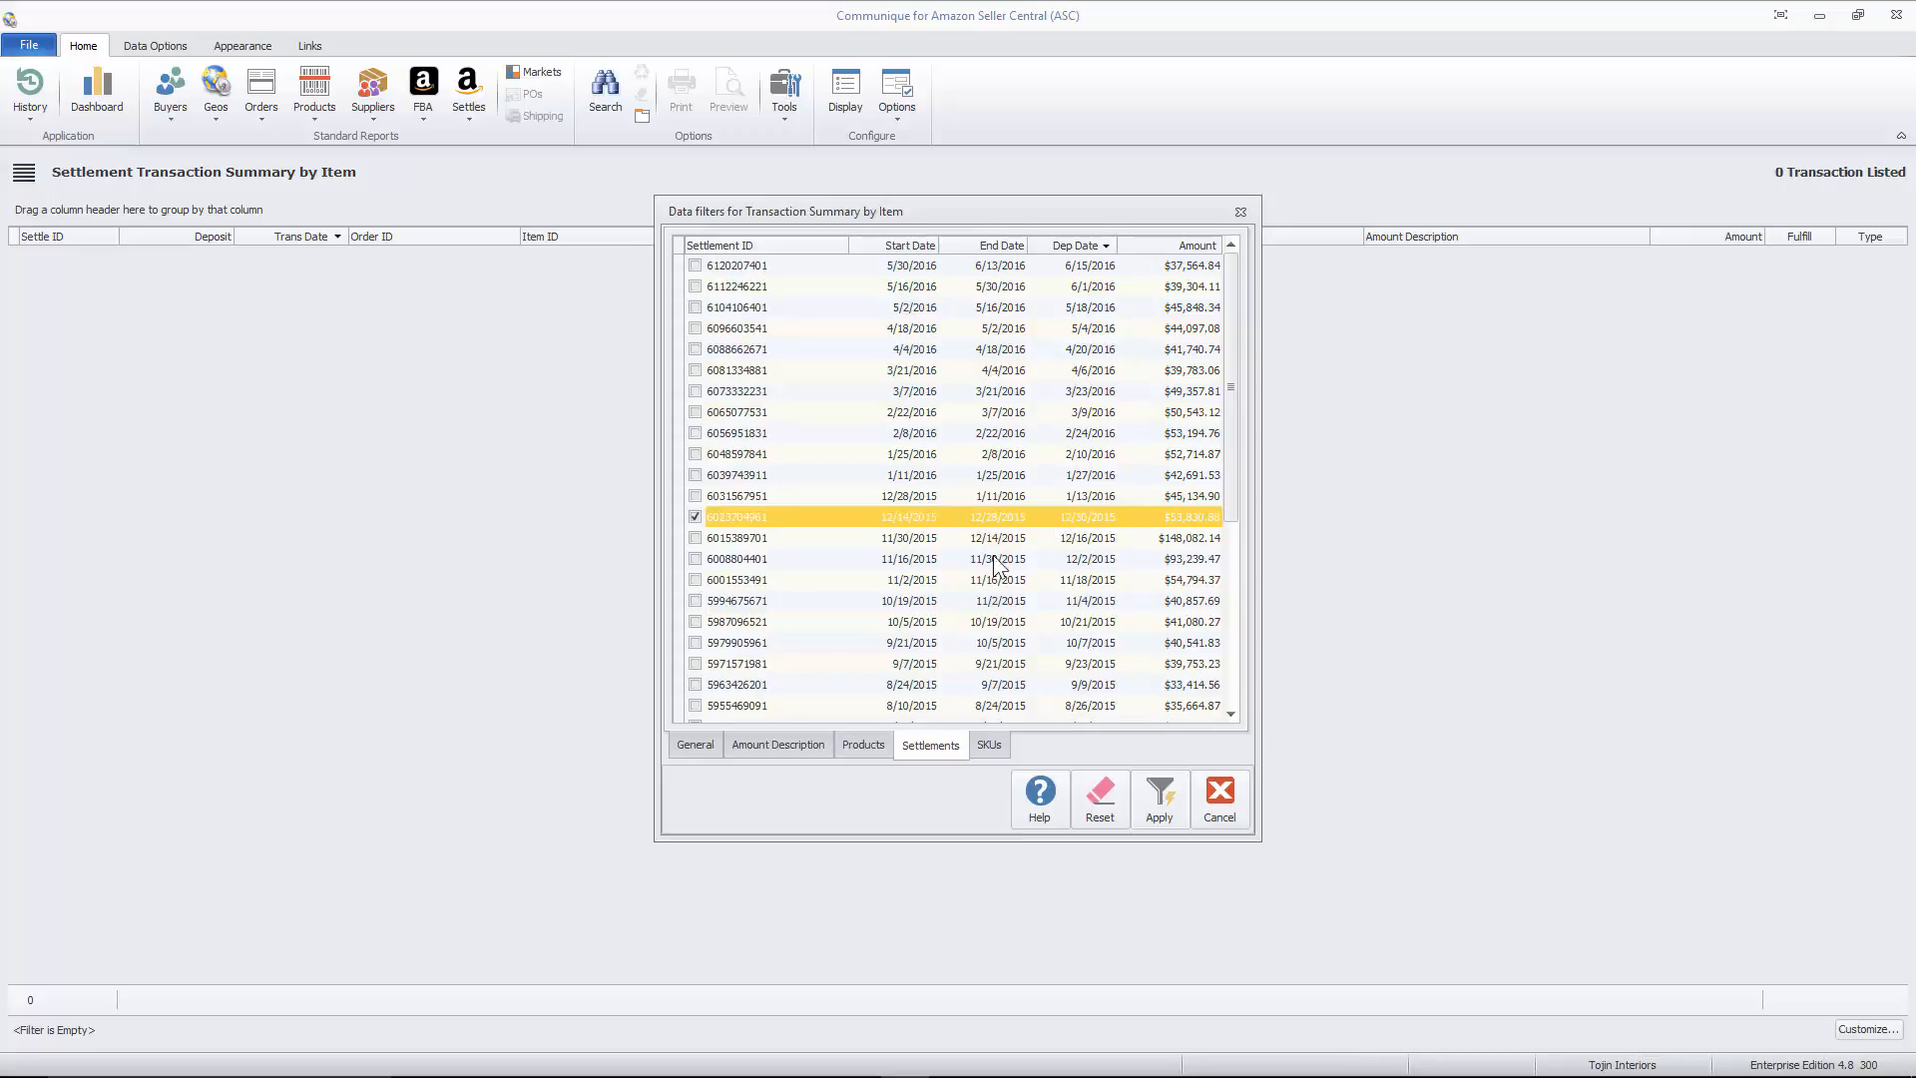
click(697, 743)
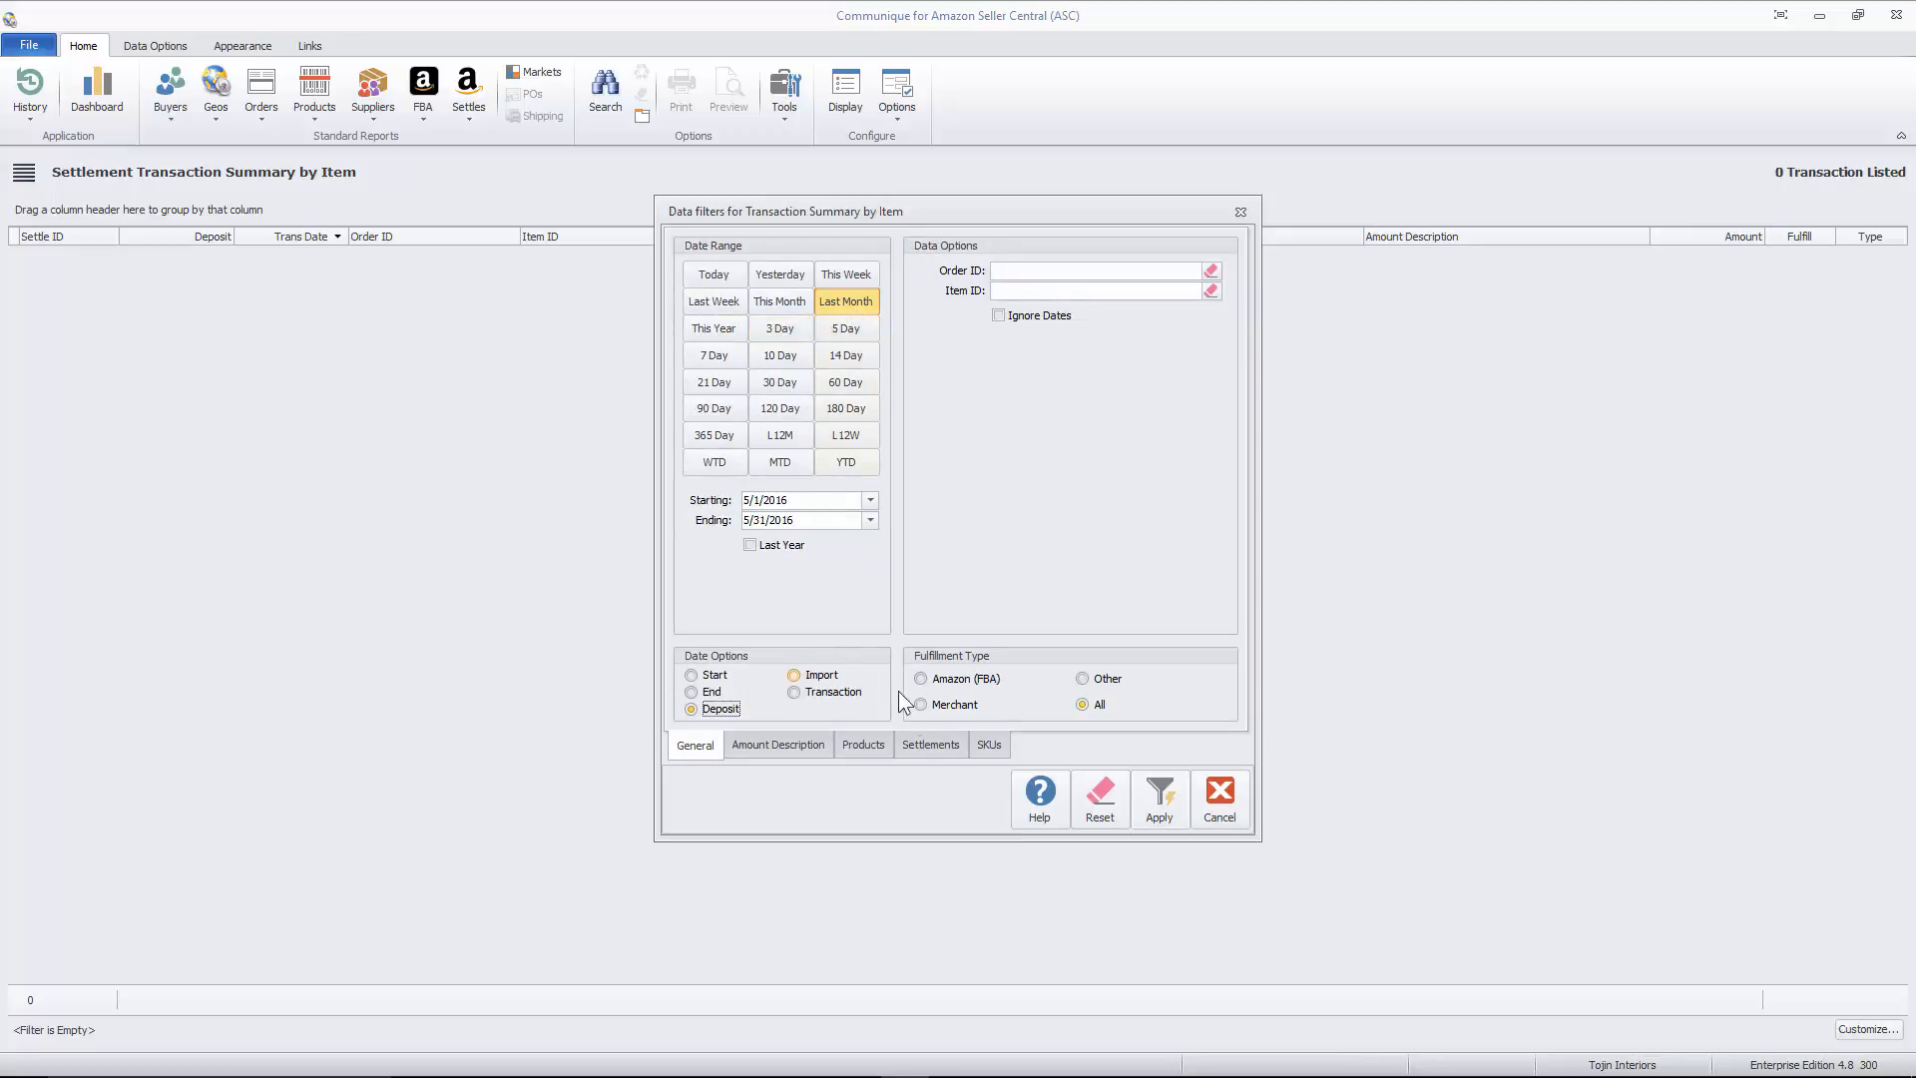
click(929, 743)
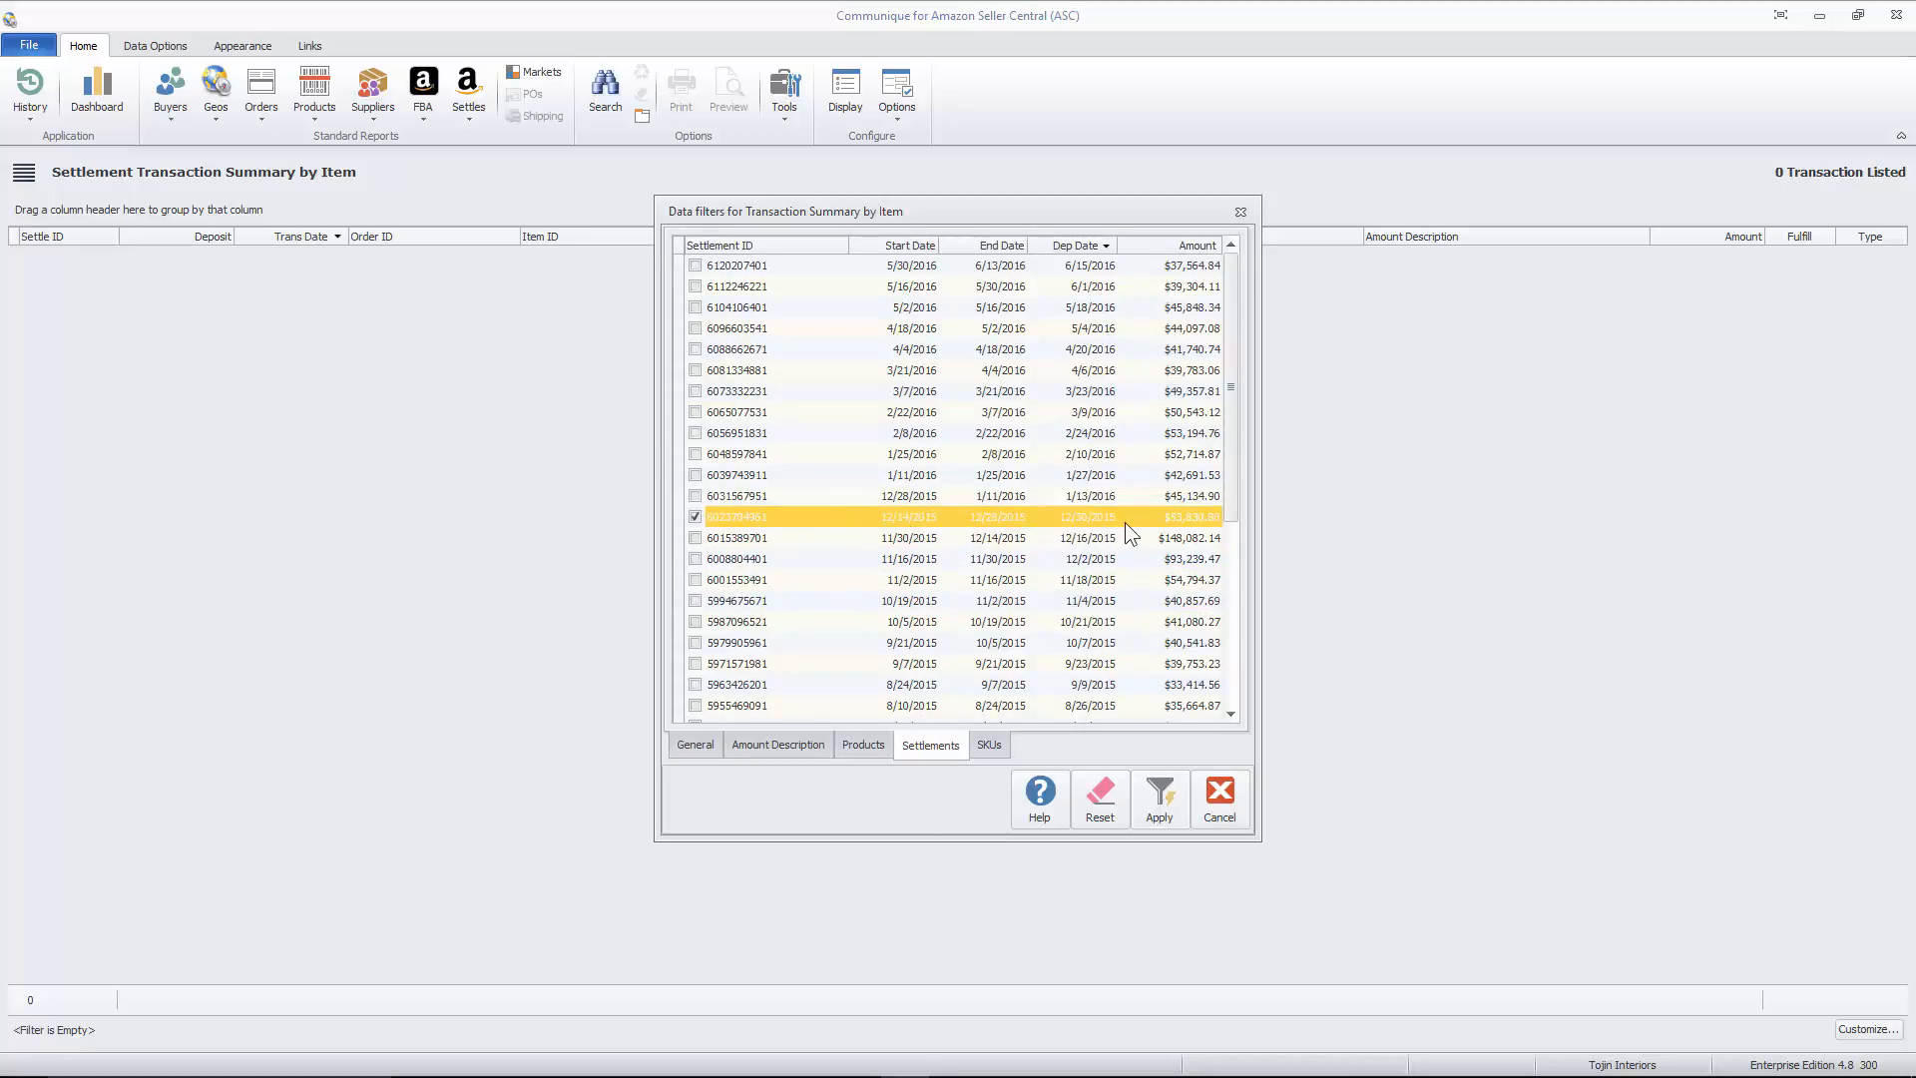
click(697, 744)
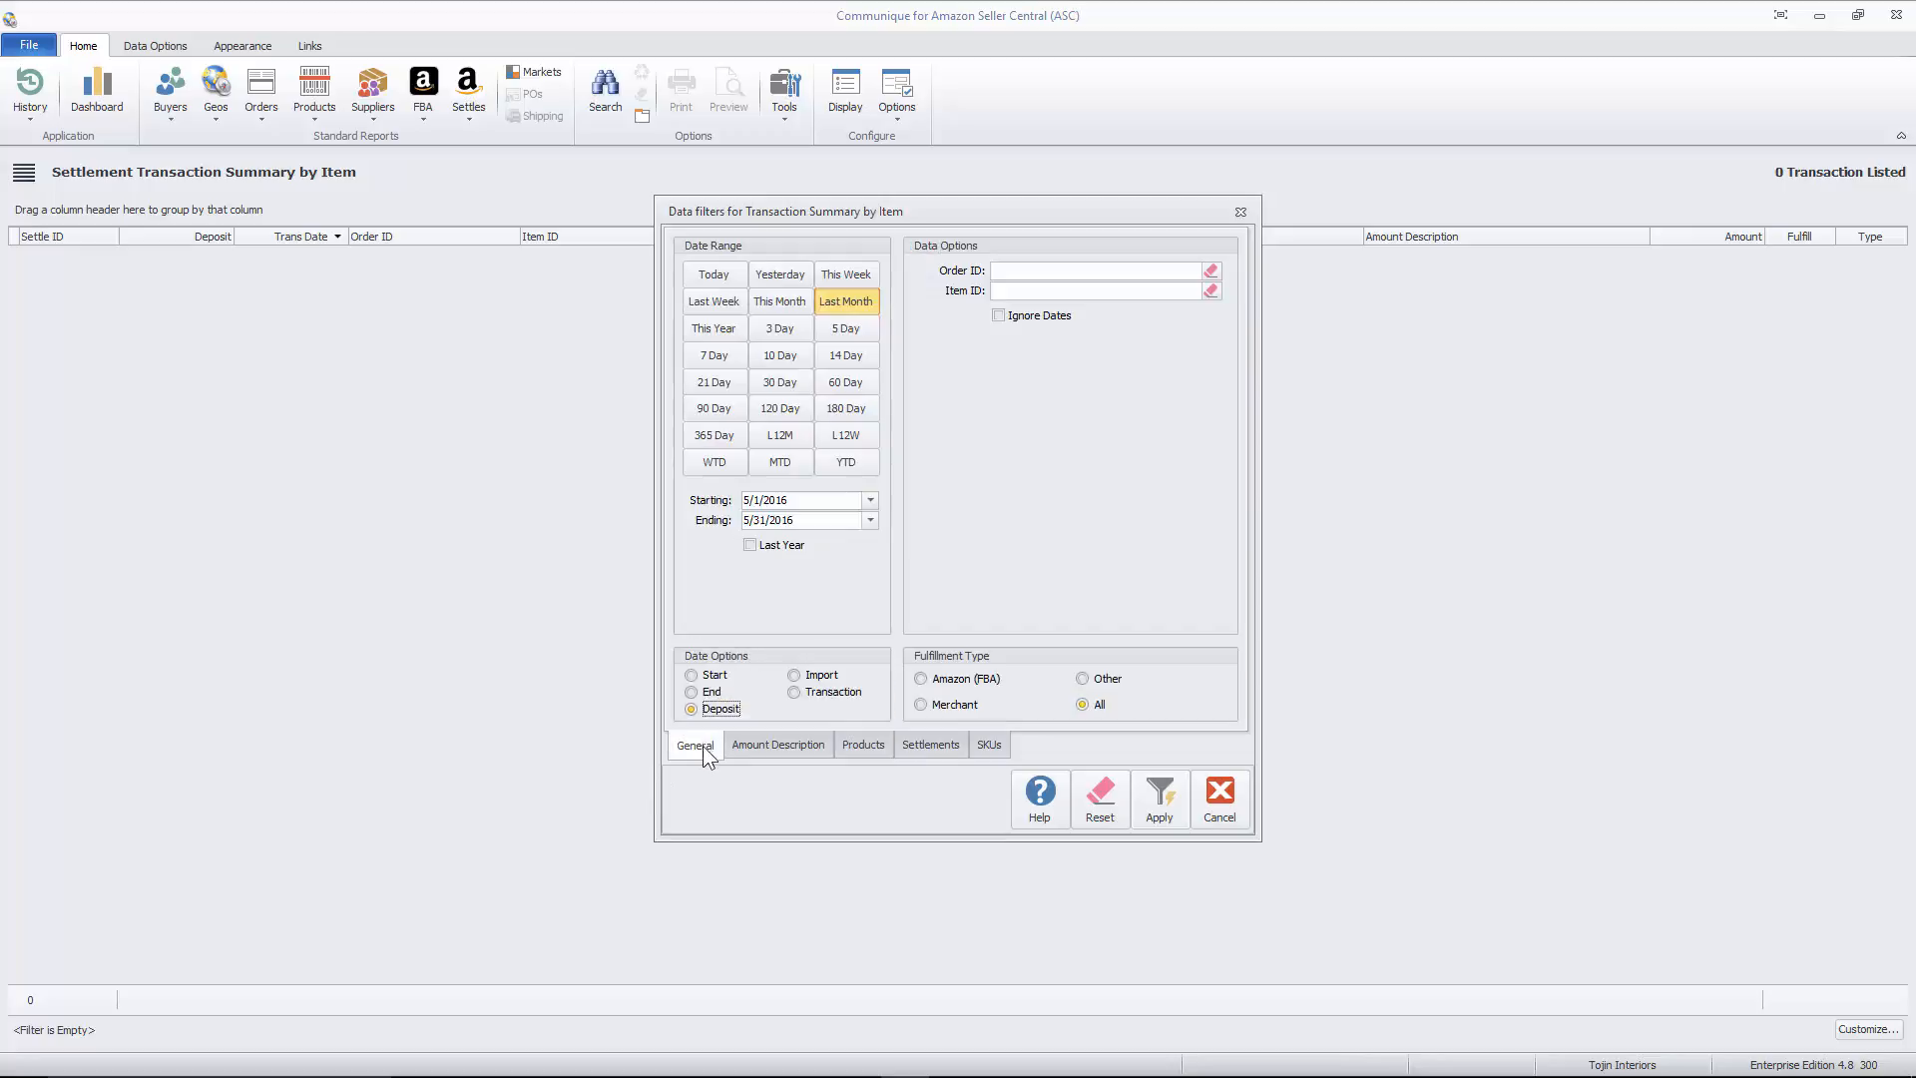
click(1155, 798)
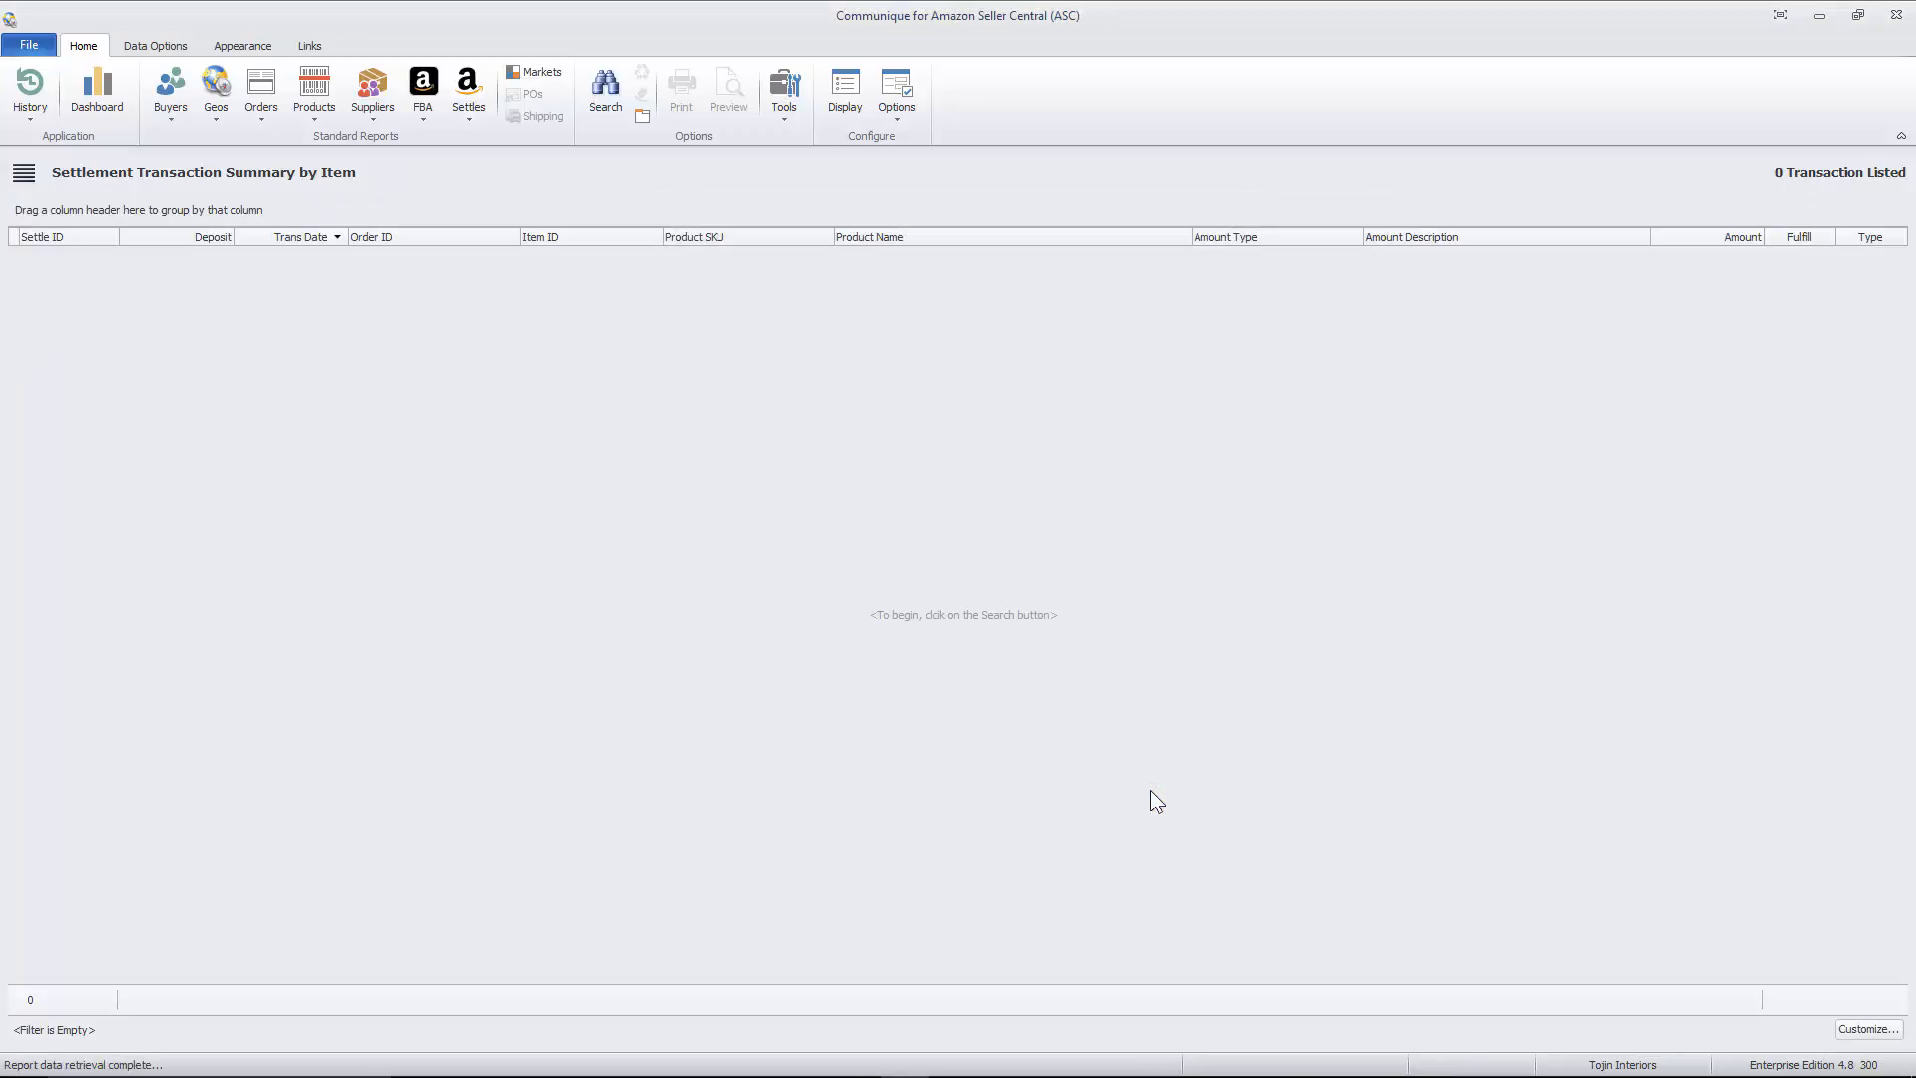
- Reopen the report's data filters and deselect the settlement deposited on 12/30/2015
right_click(1004, 557)
click(1033, 570)
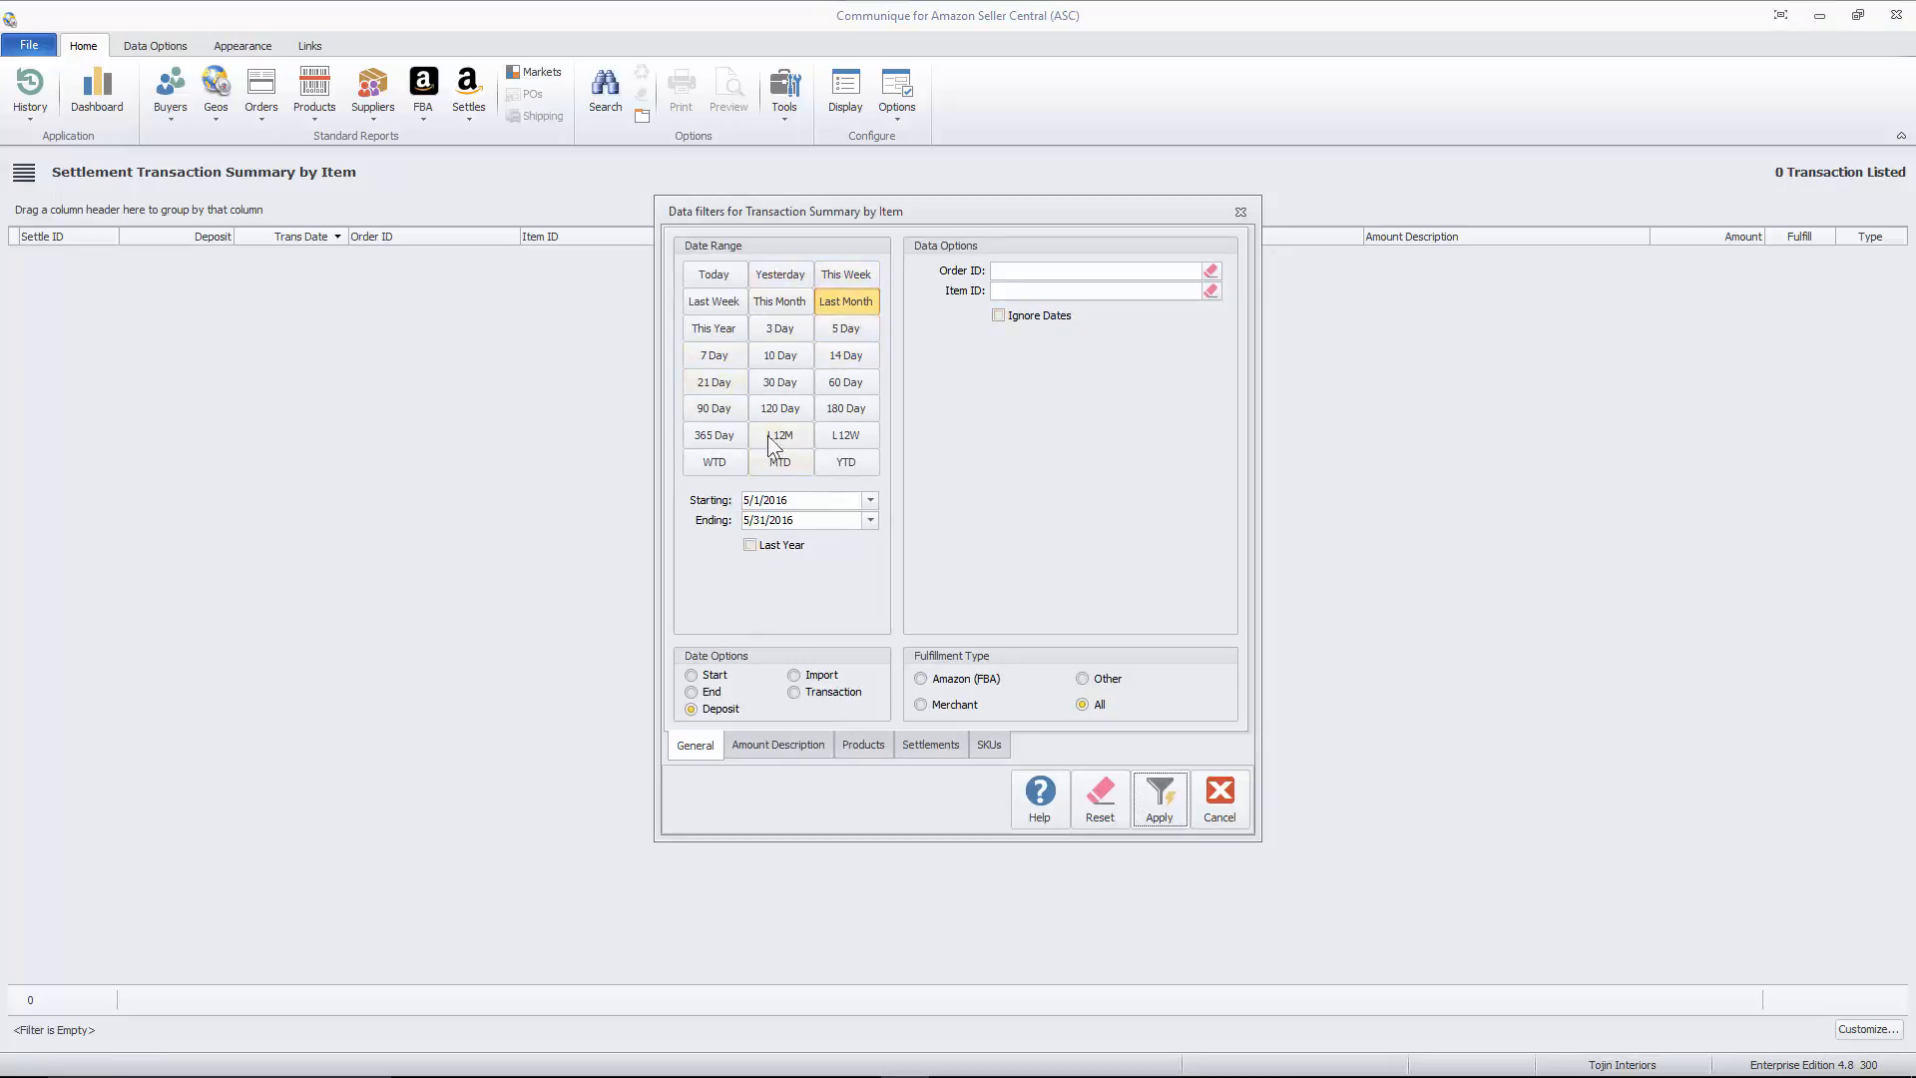
click(898, 748)
click(719, 517)
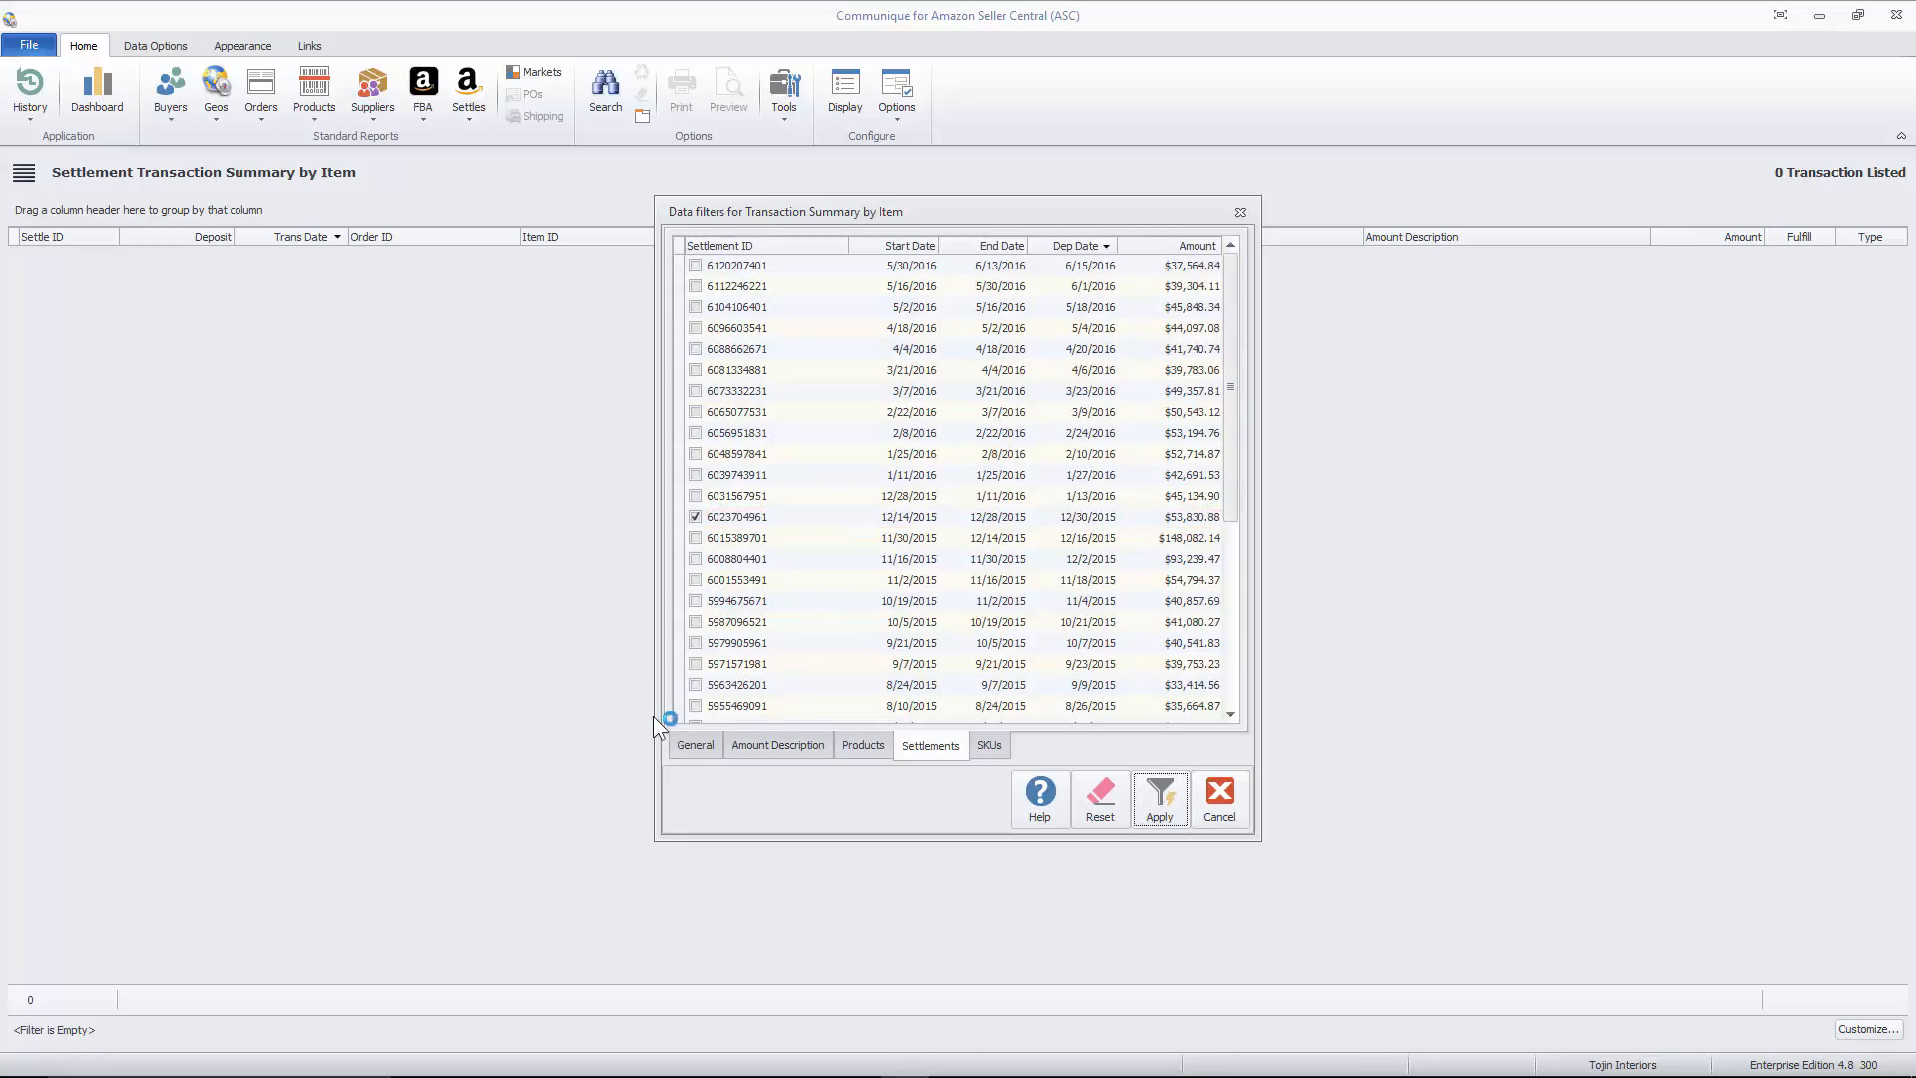
click(703, 742)
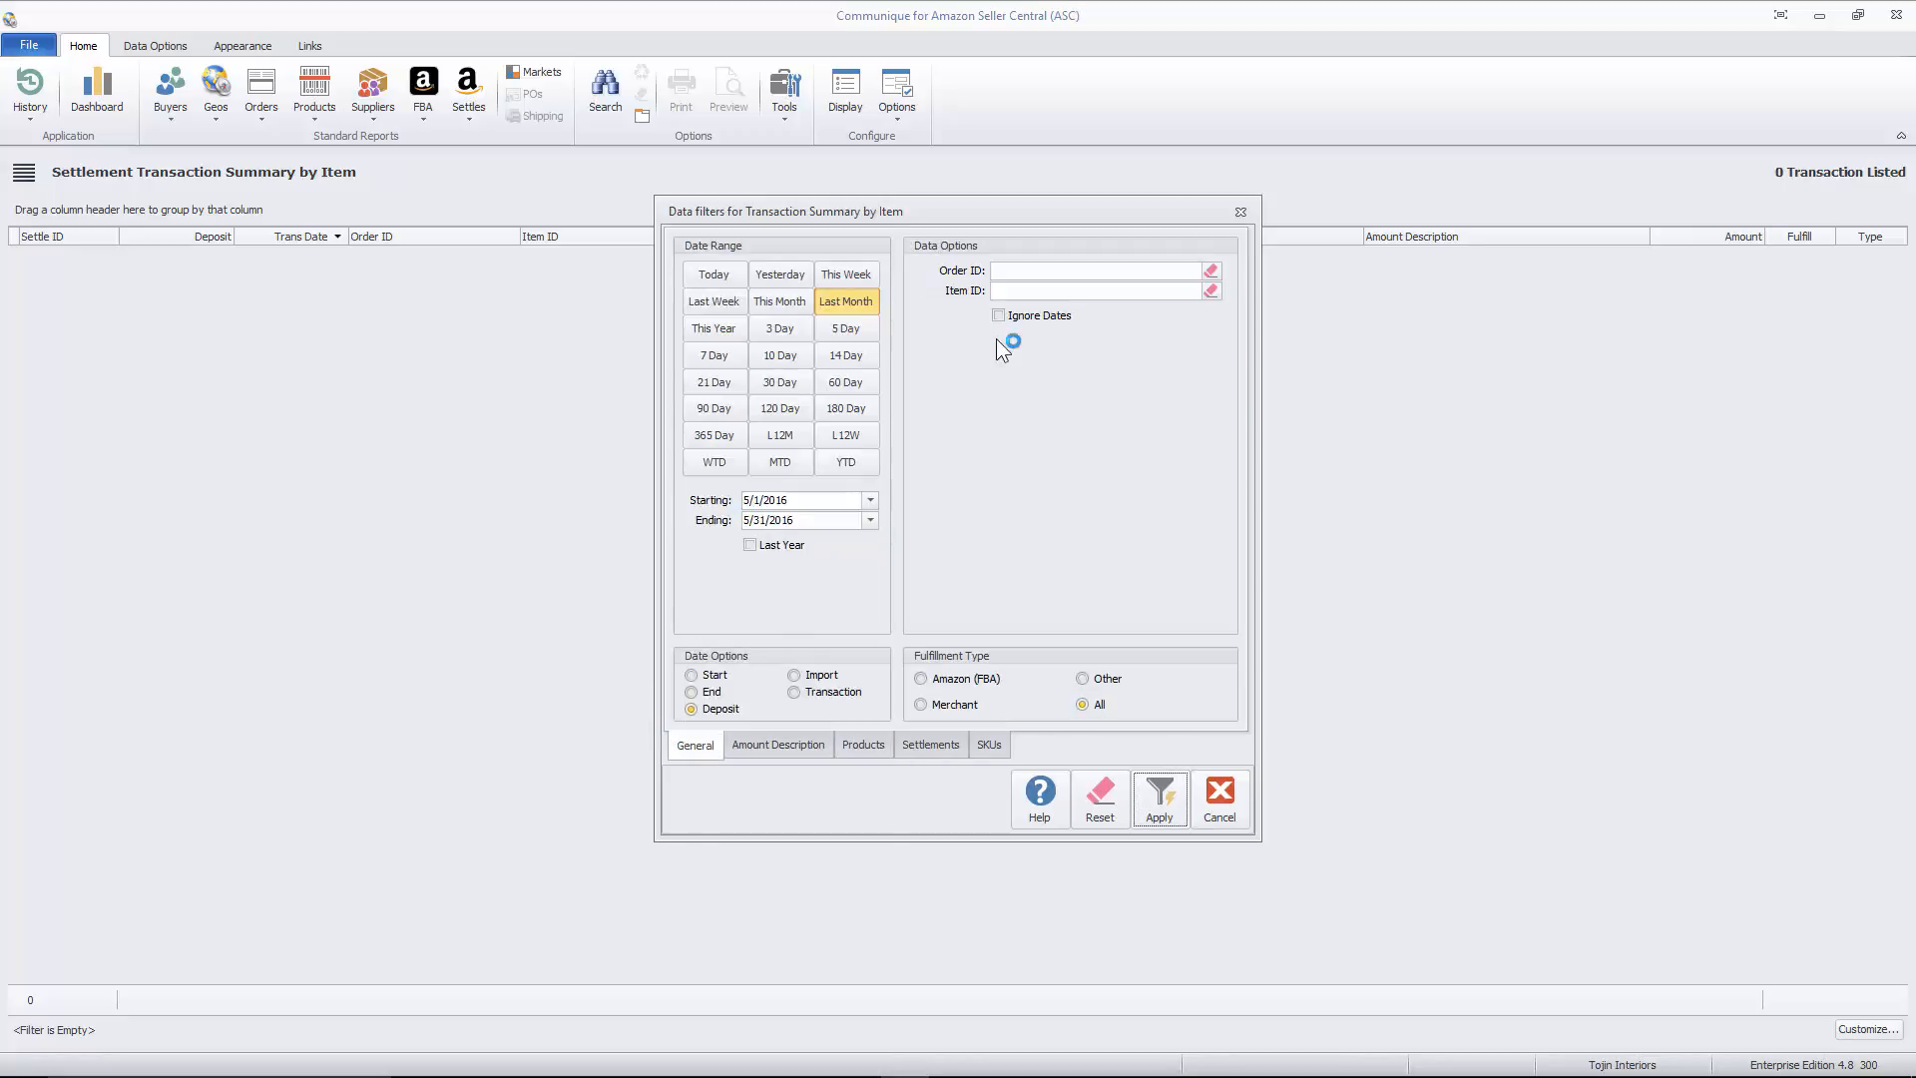
click(933, 744)
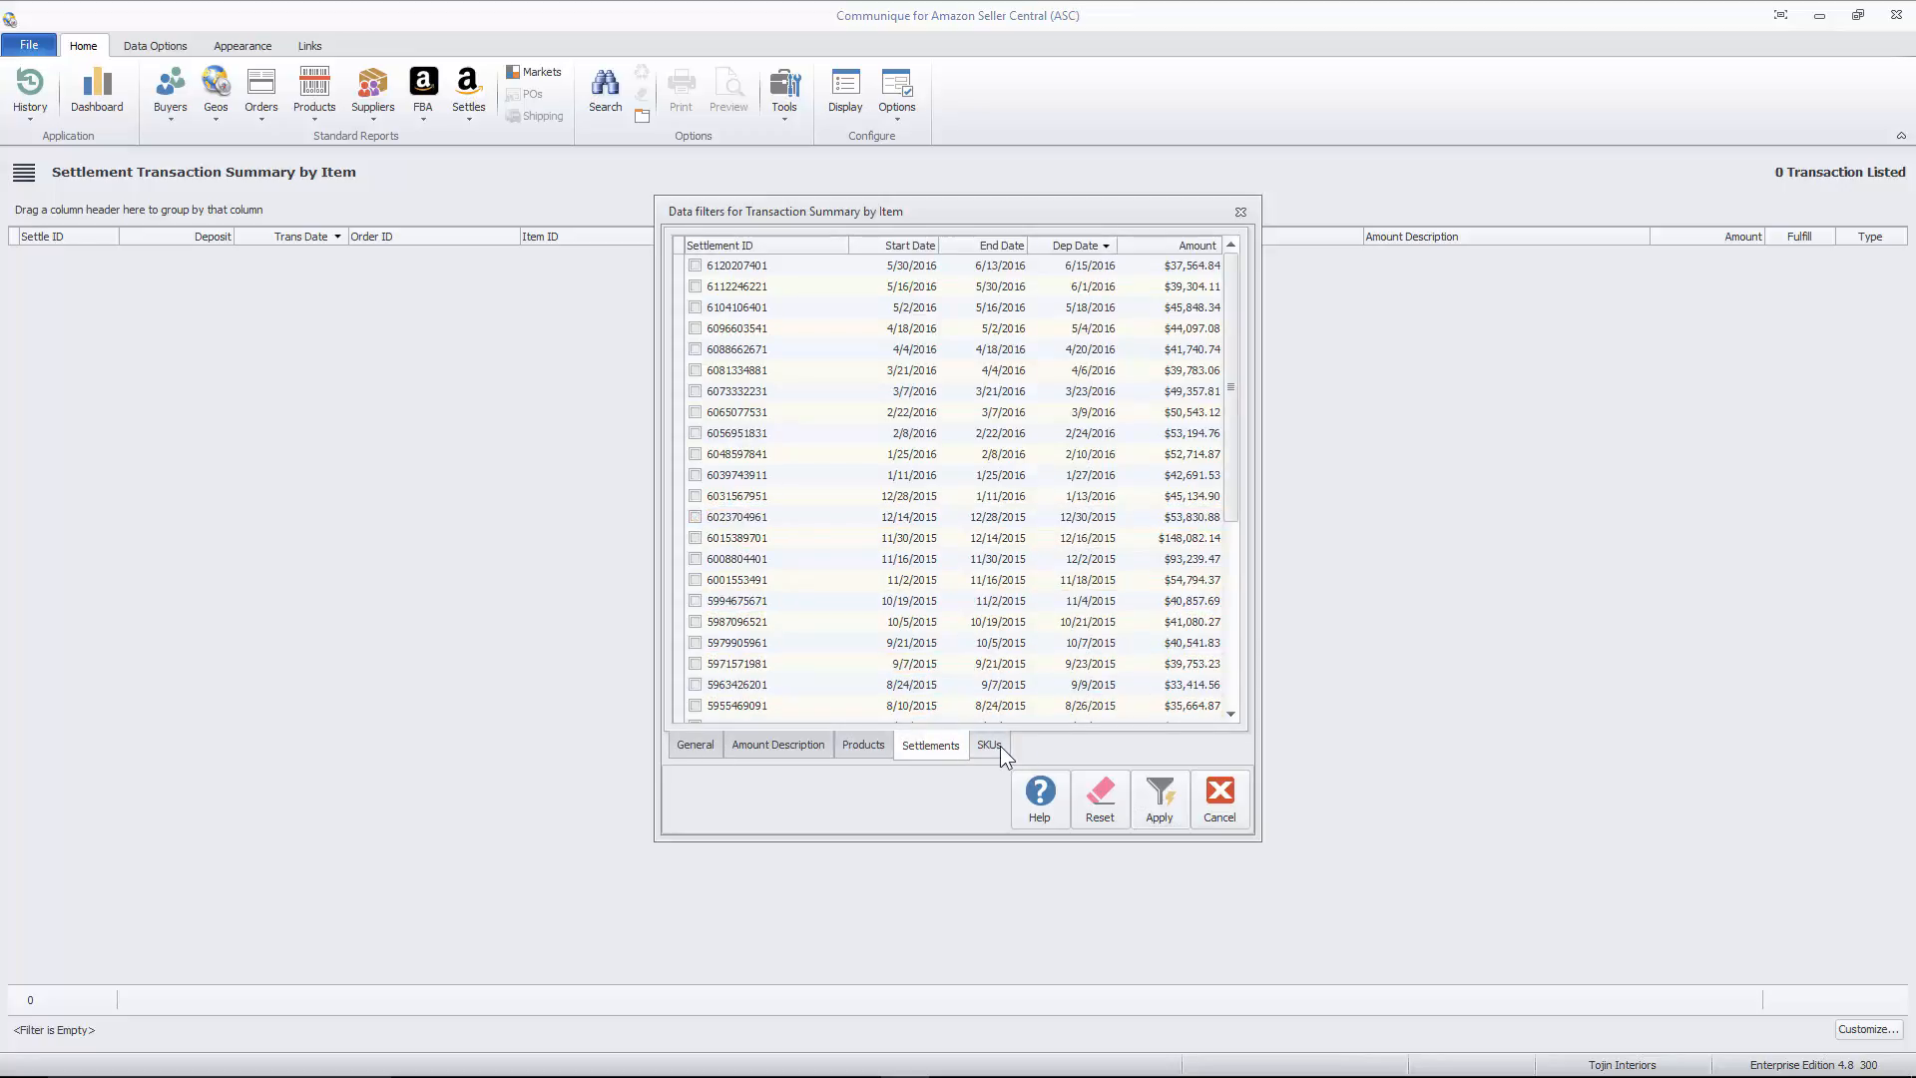
click(992, 745)
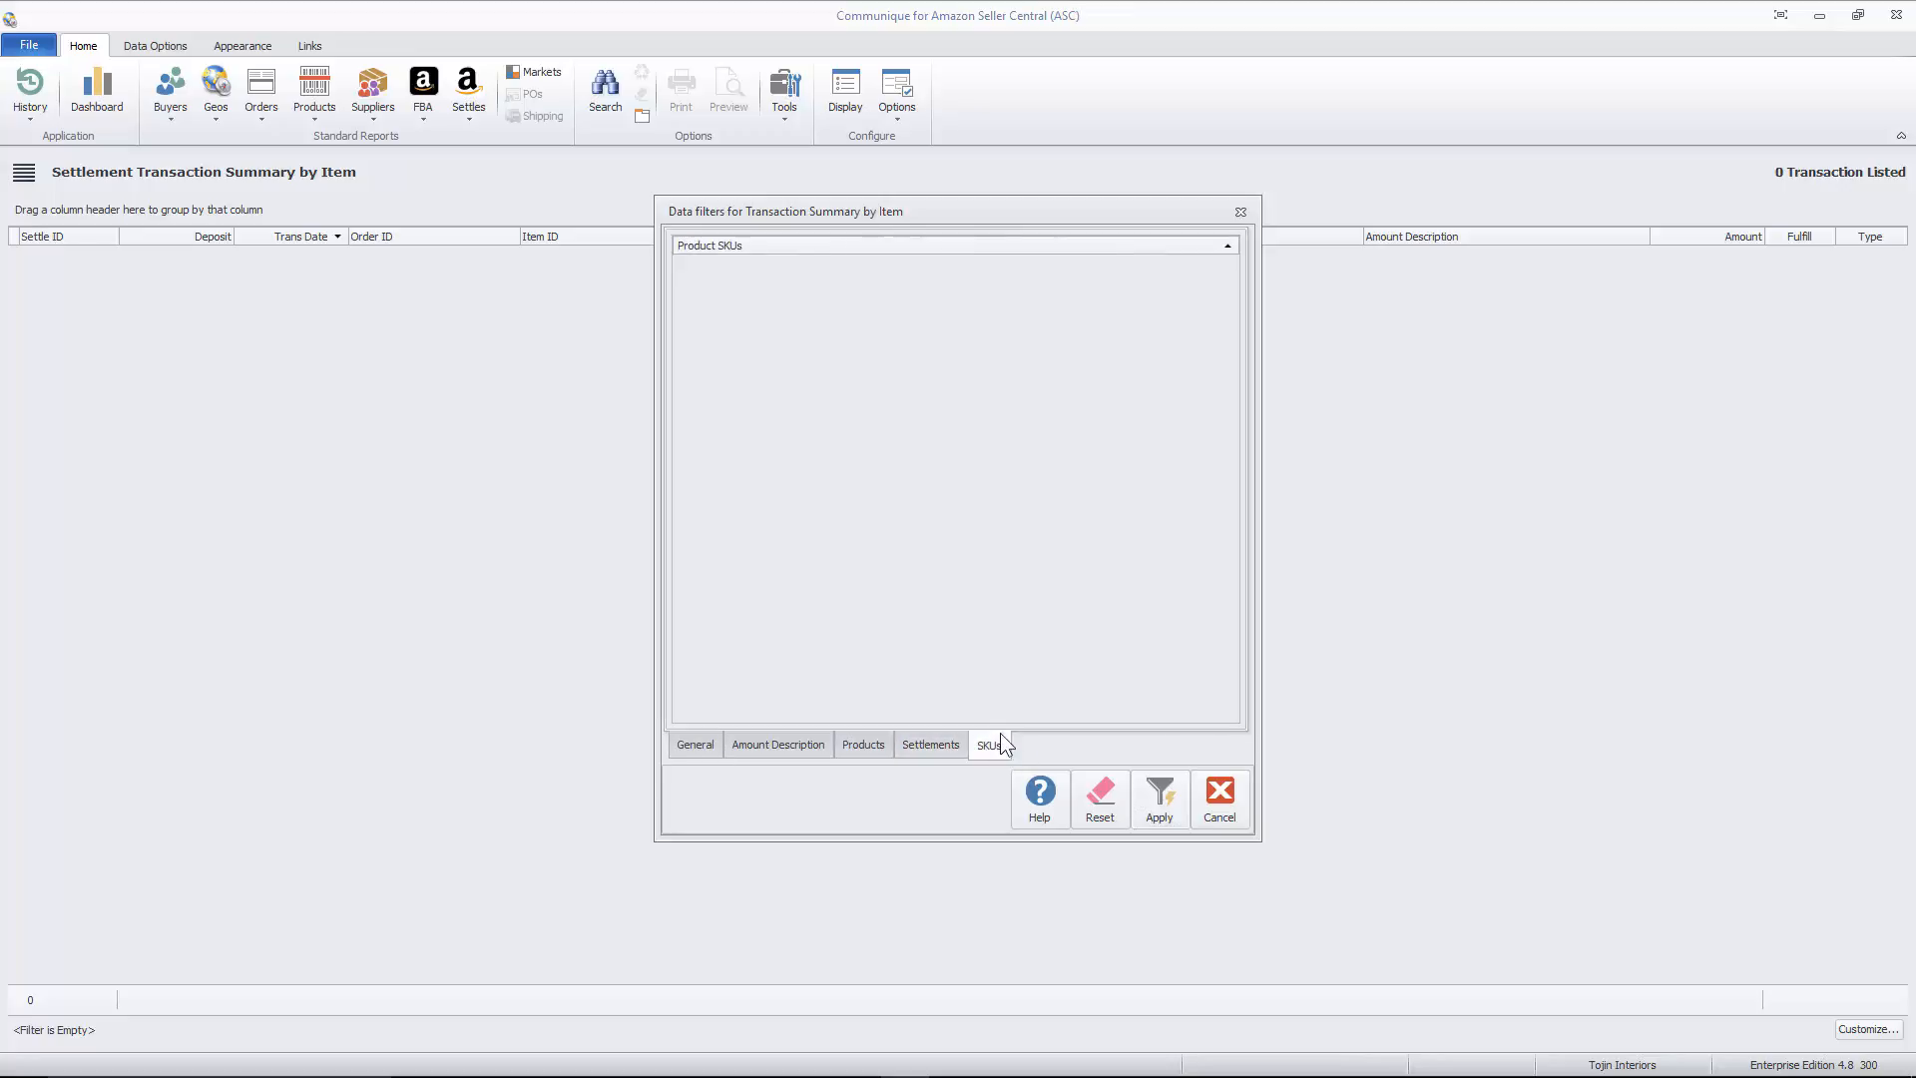
double_click(938, 379)
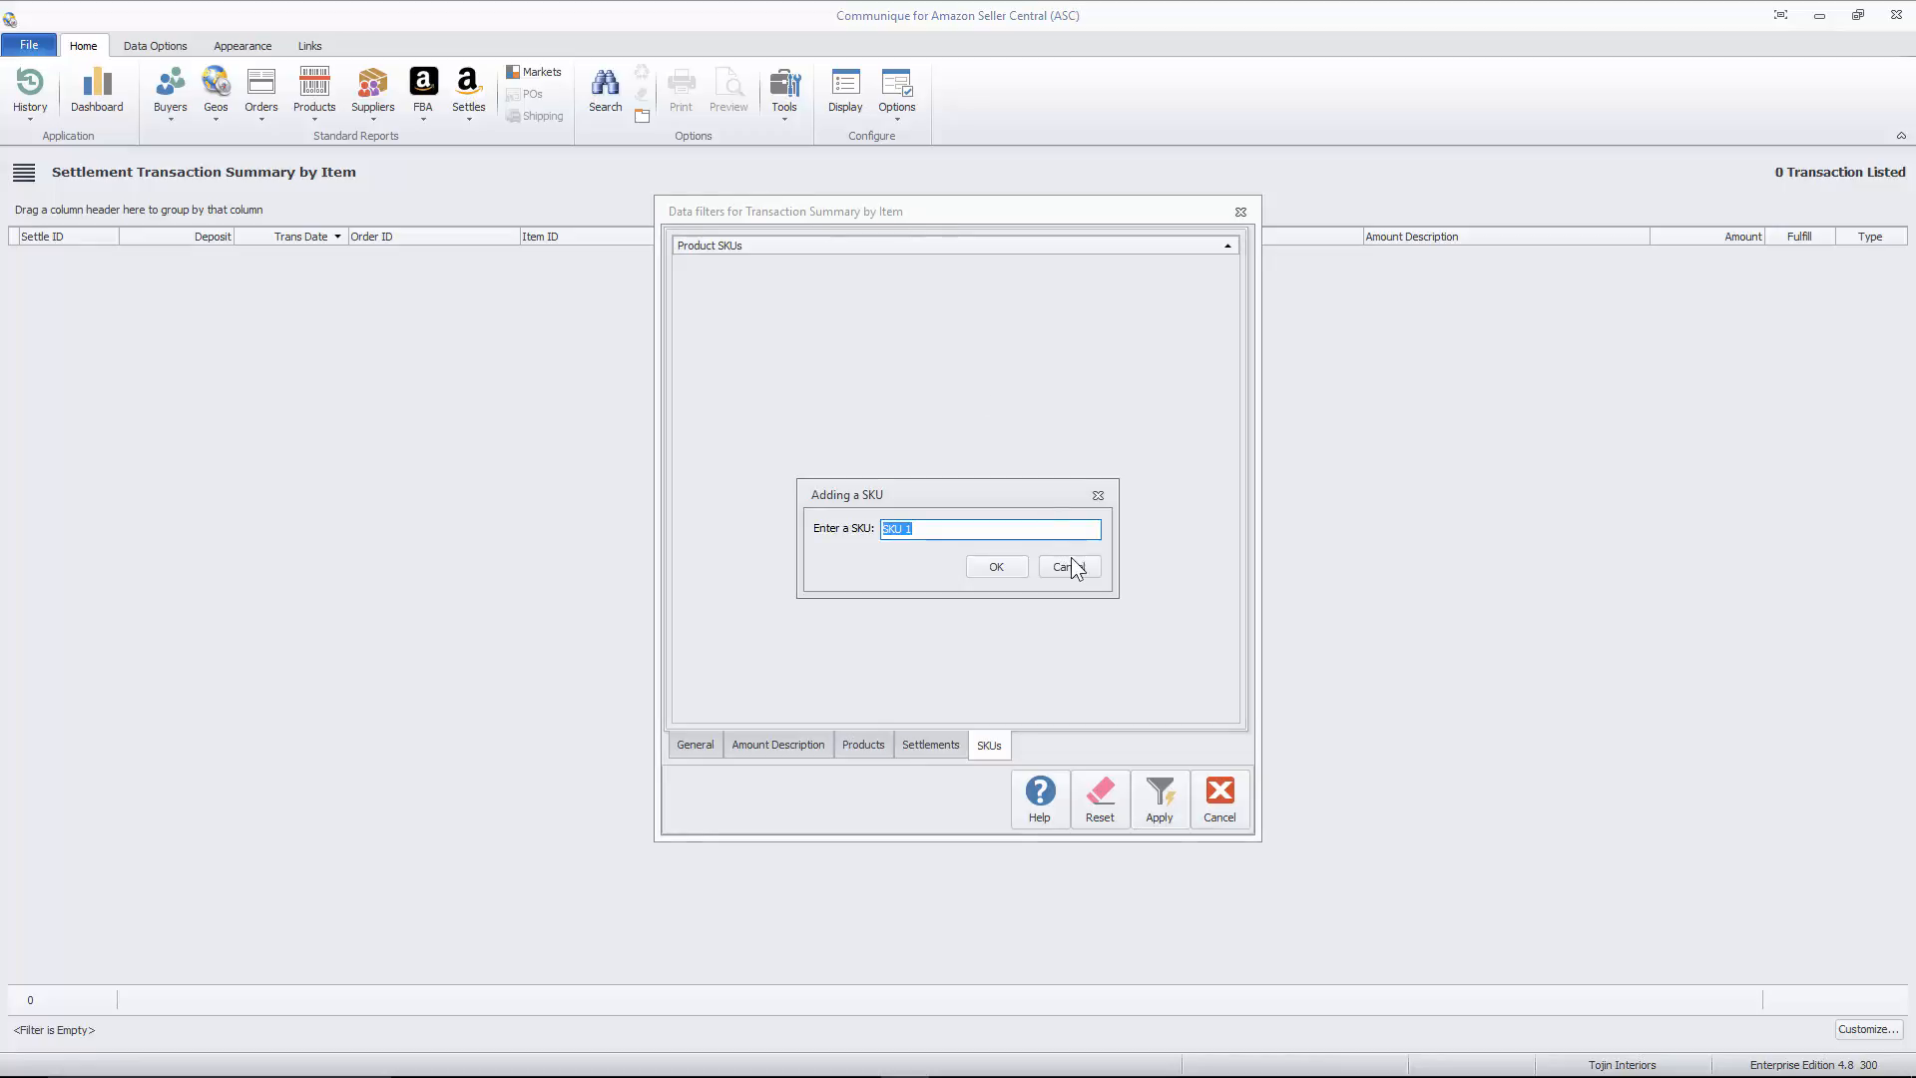
click(1069, 565)
right_click(964, 406)
click(1024, 470)
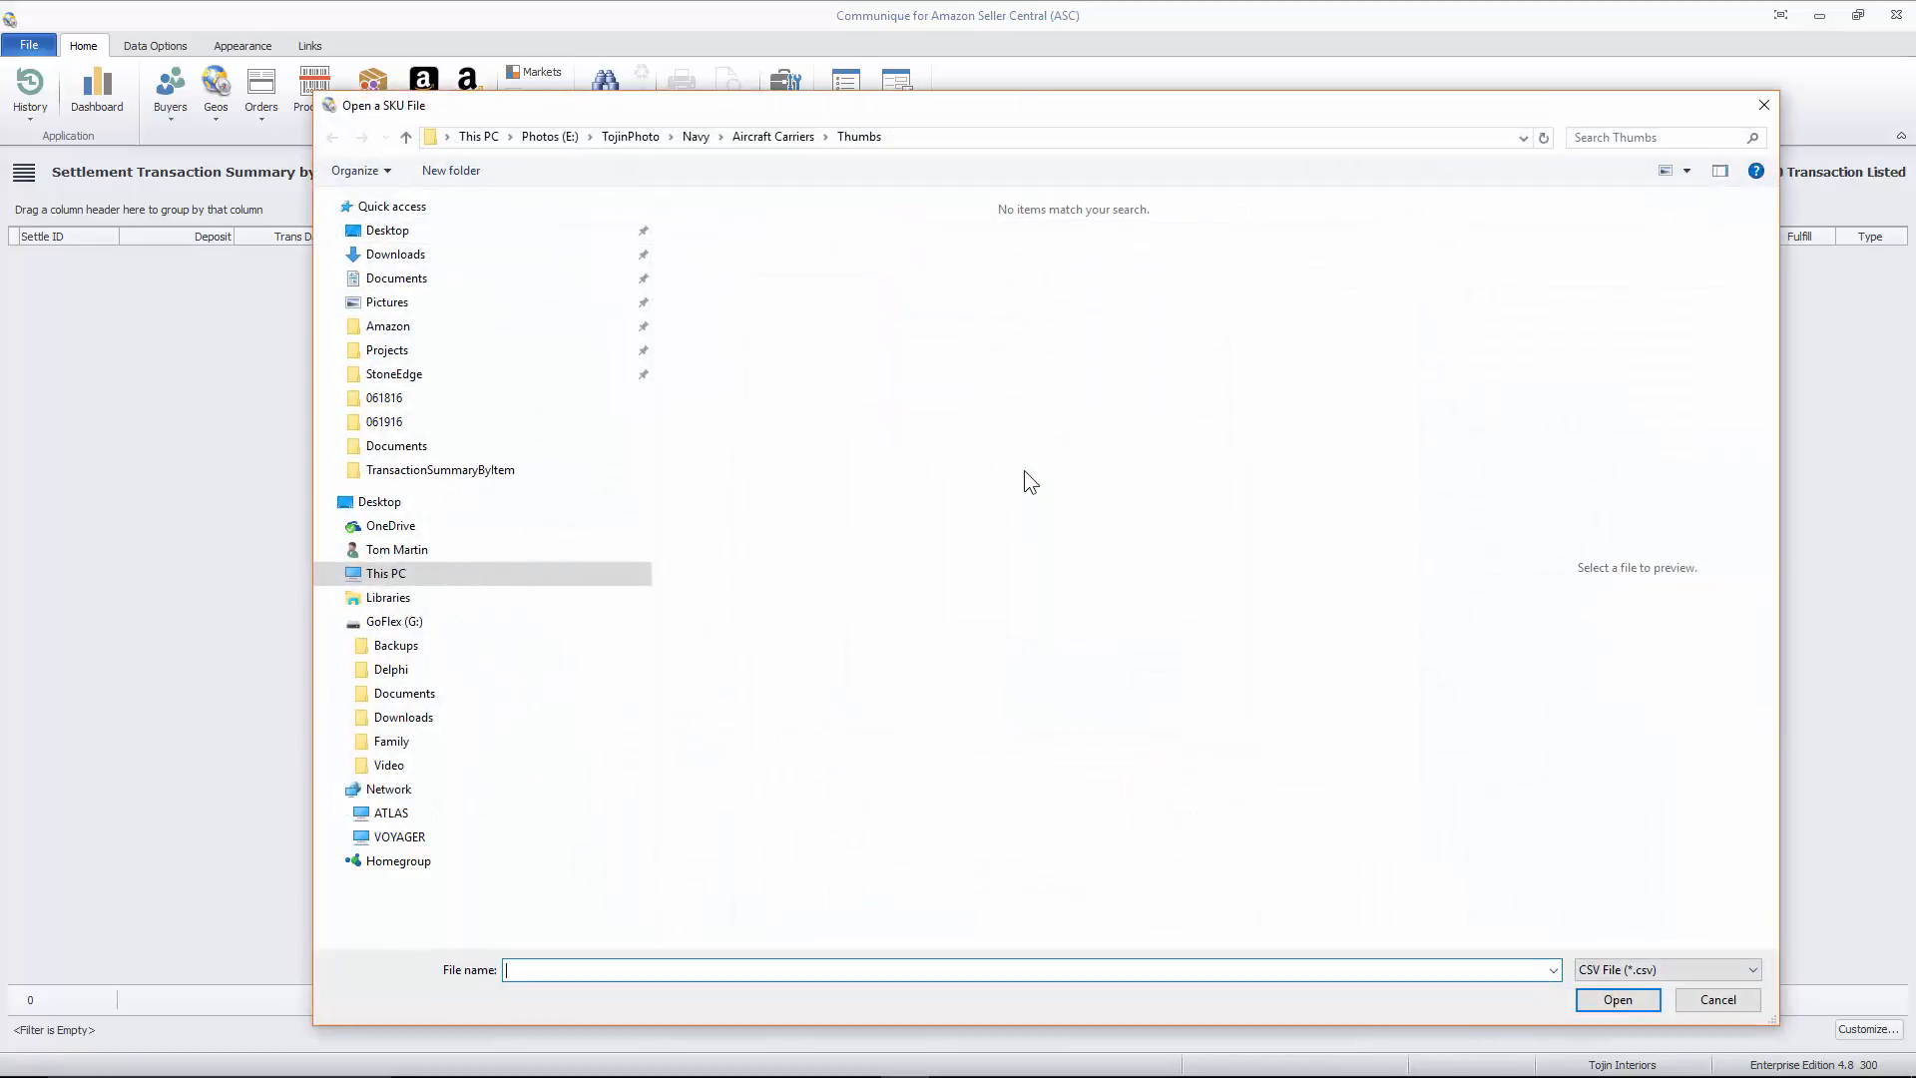
click(1712, 998)
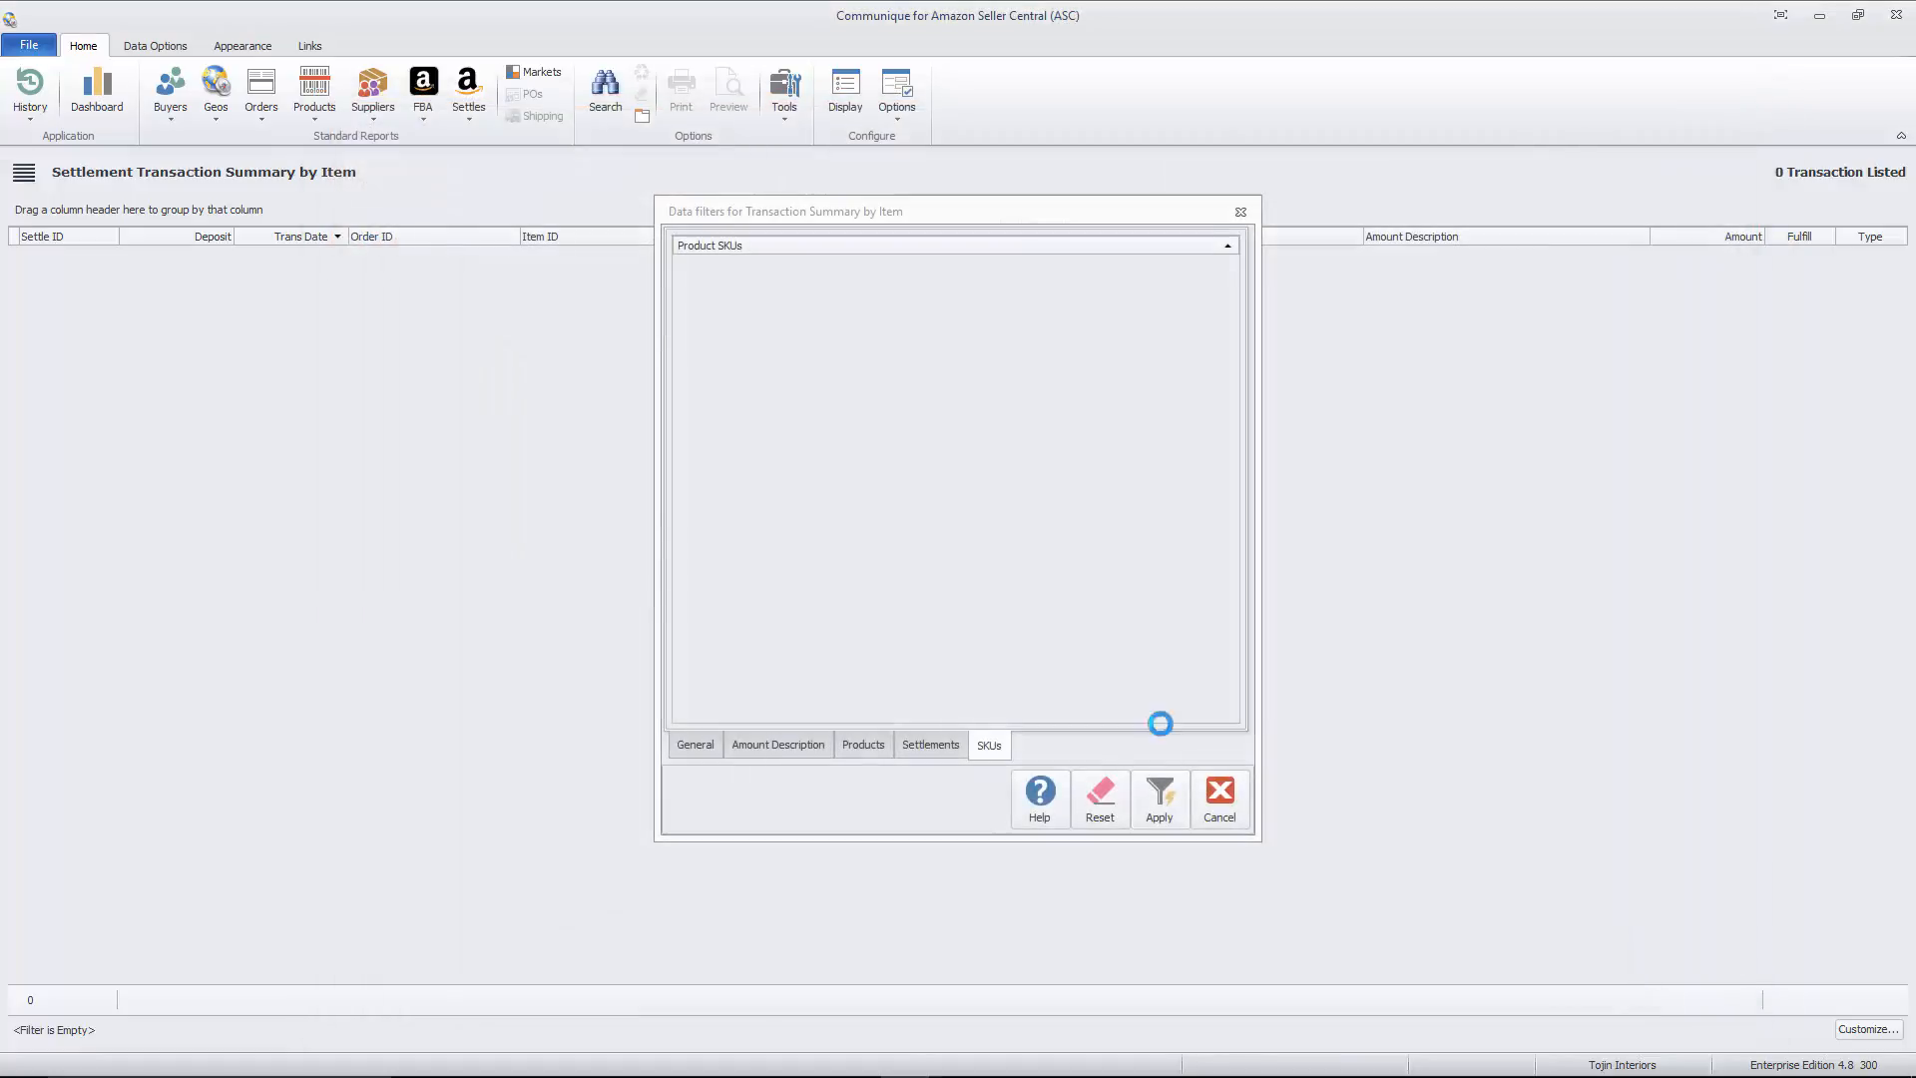
- Include only the Goodwill amount description and run the report for deposits dated Last Month
click(876, 754)
click(746, 746)
click(715, 751)
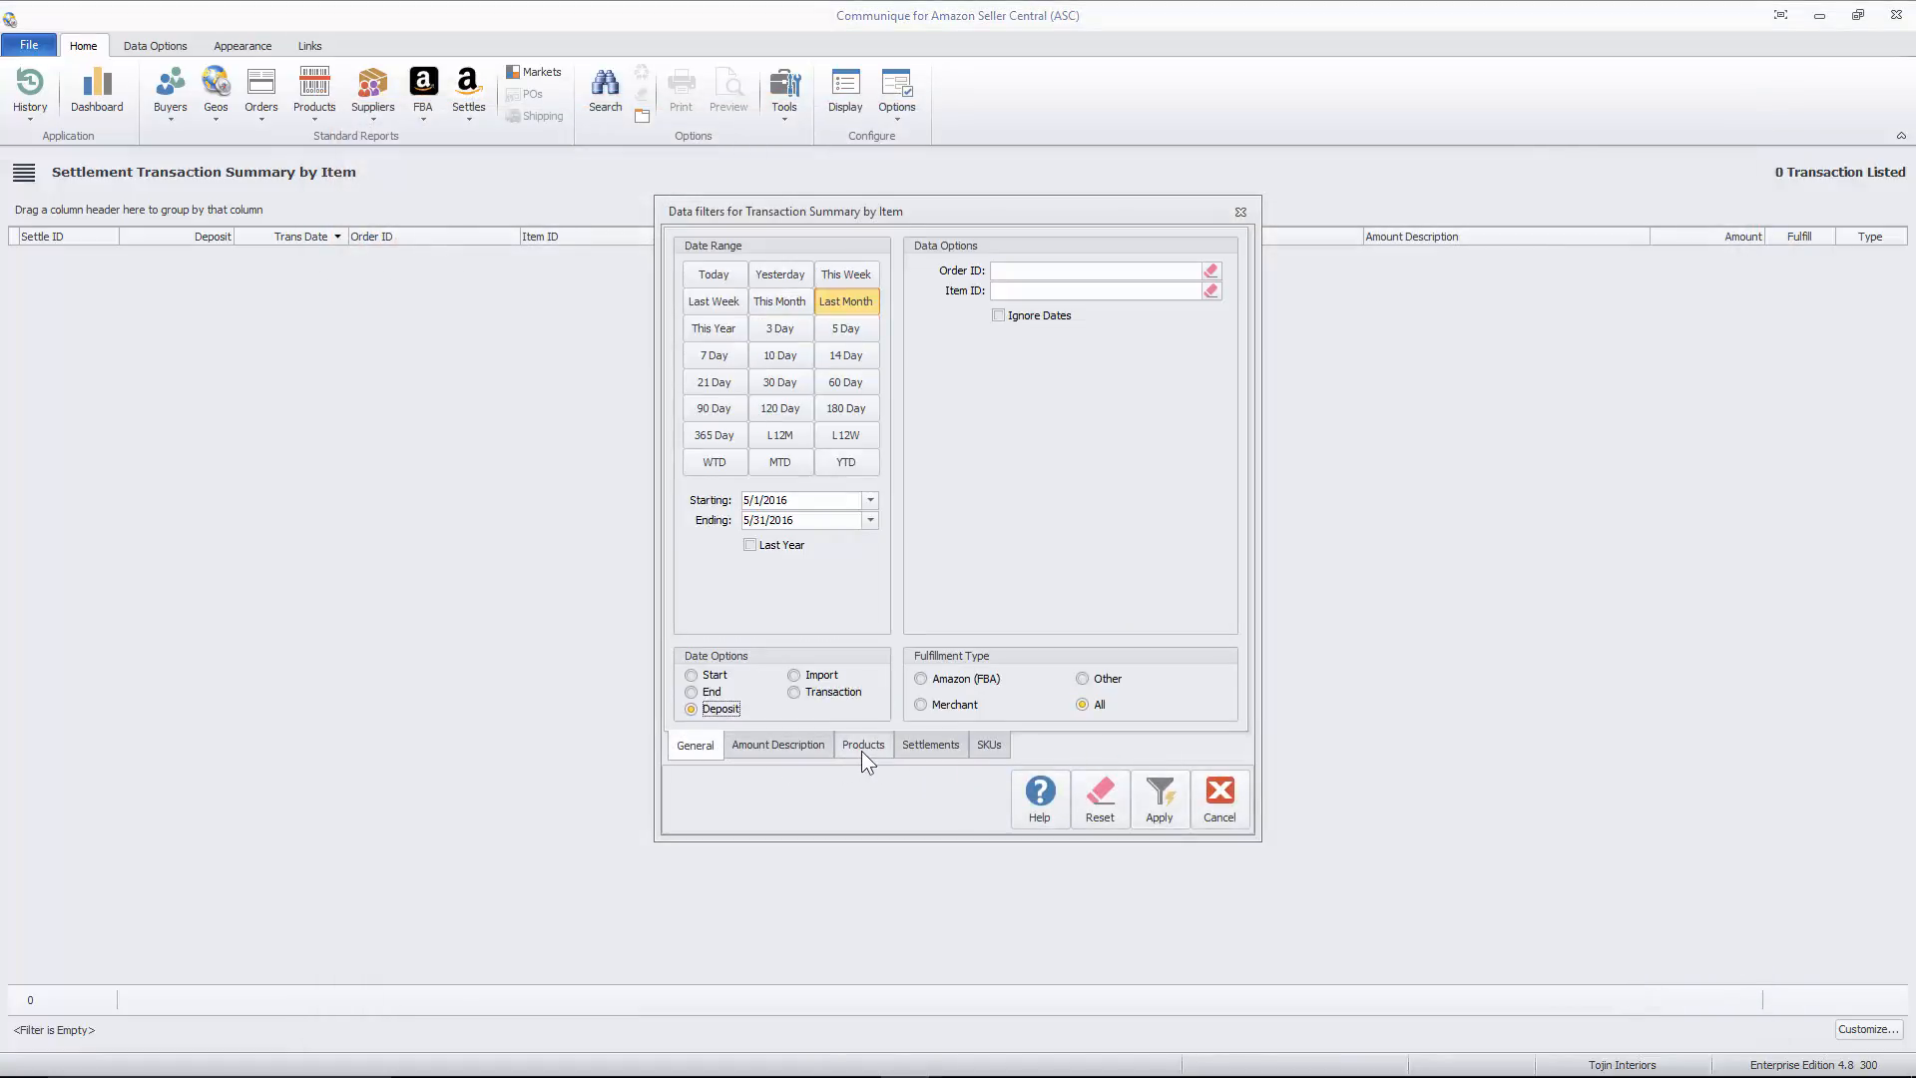
click(808, 751)
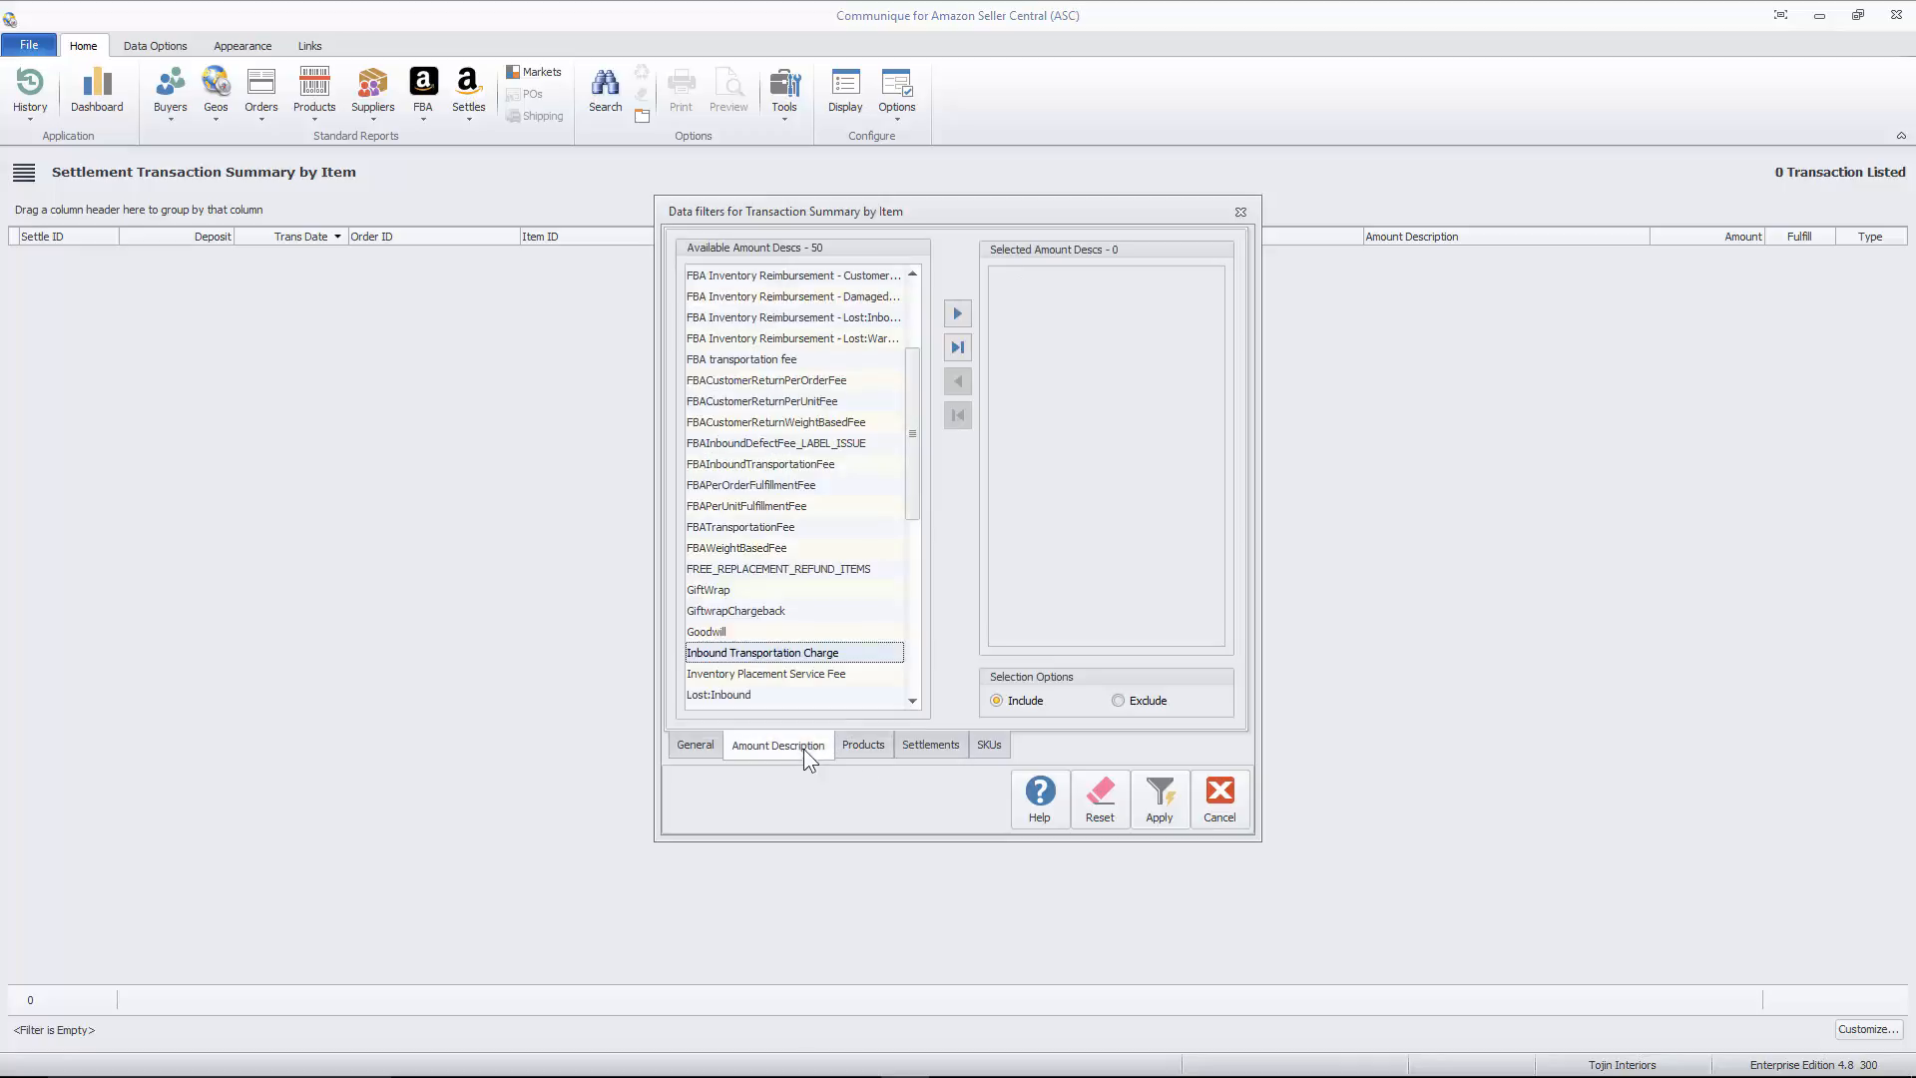
double_click(780, 632)
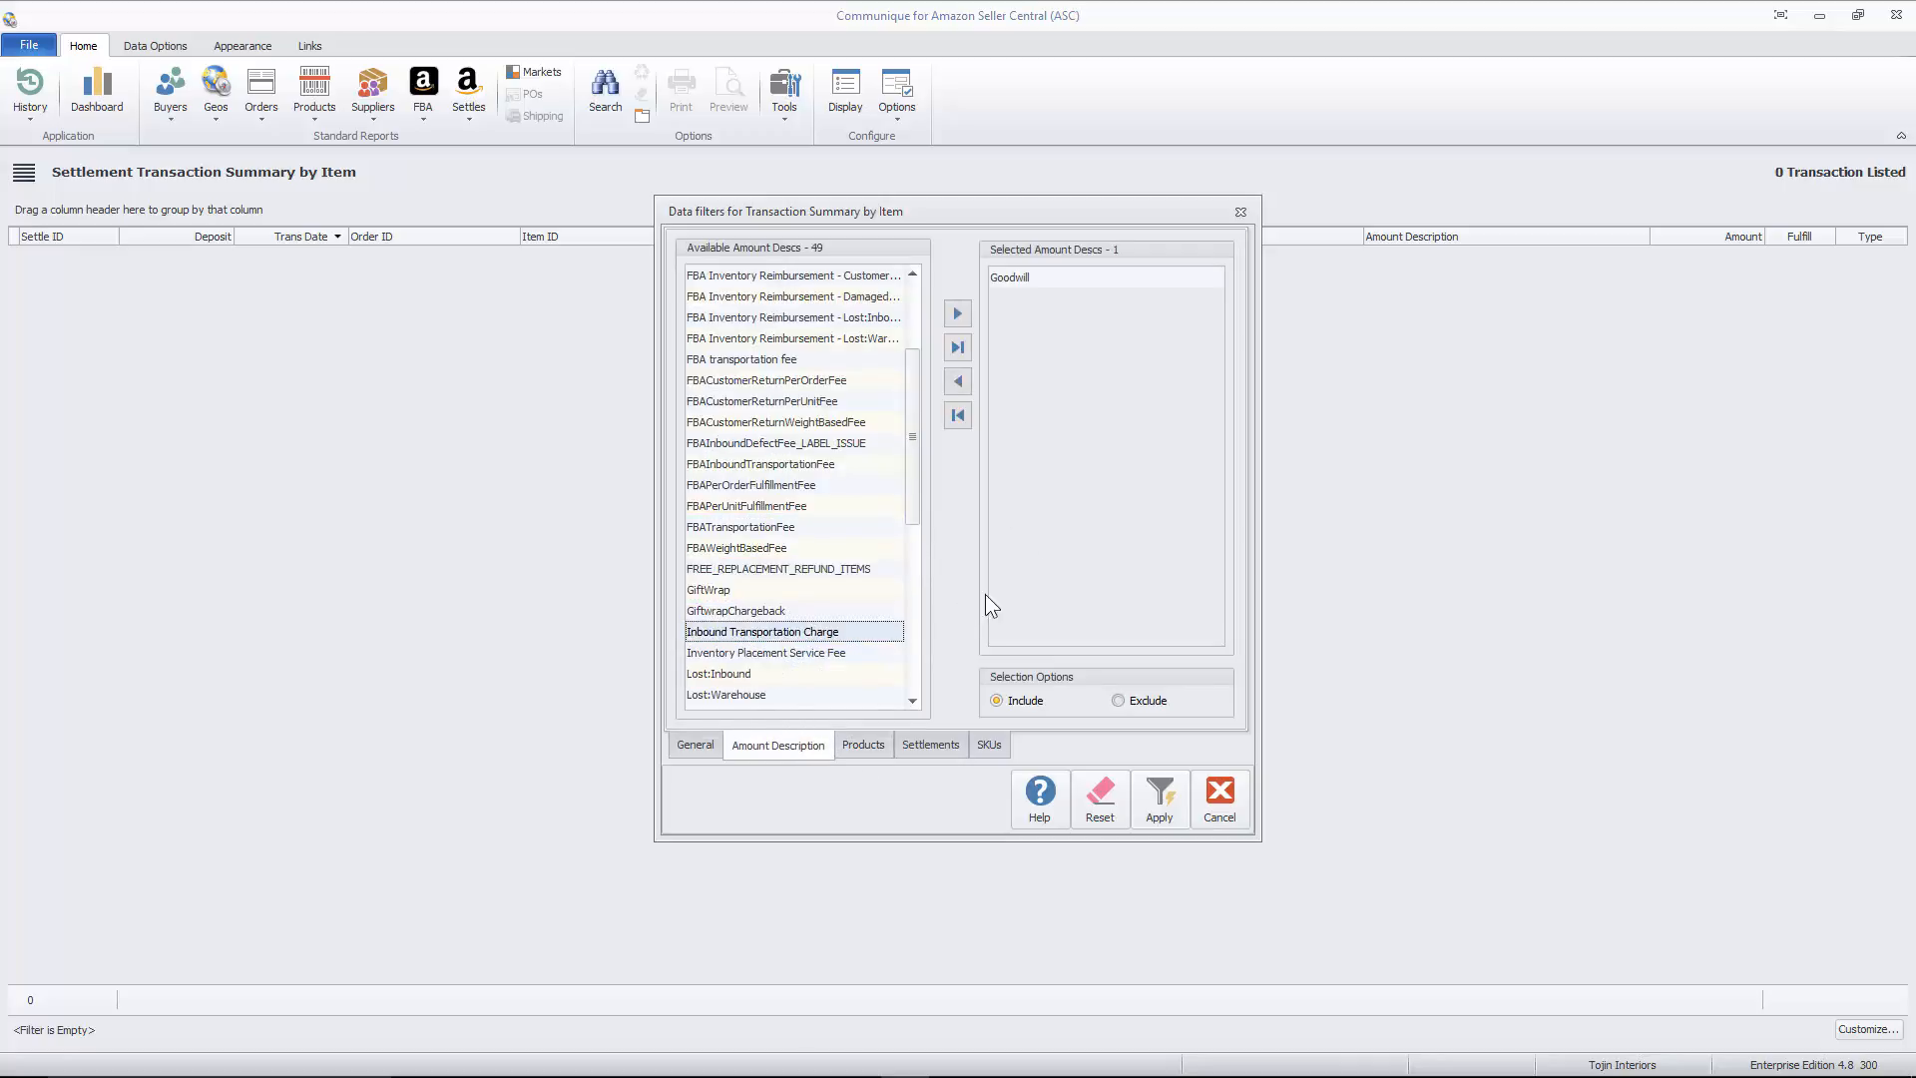
click(697, 744)
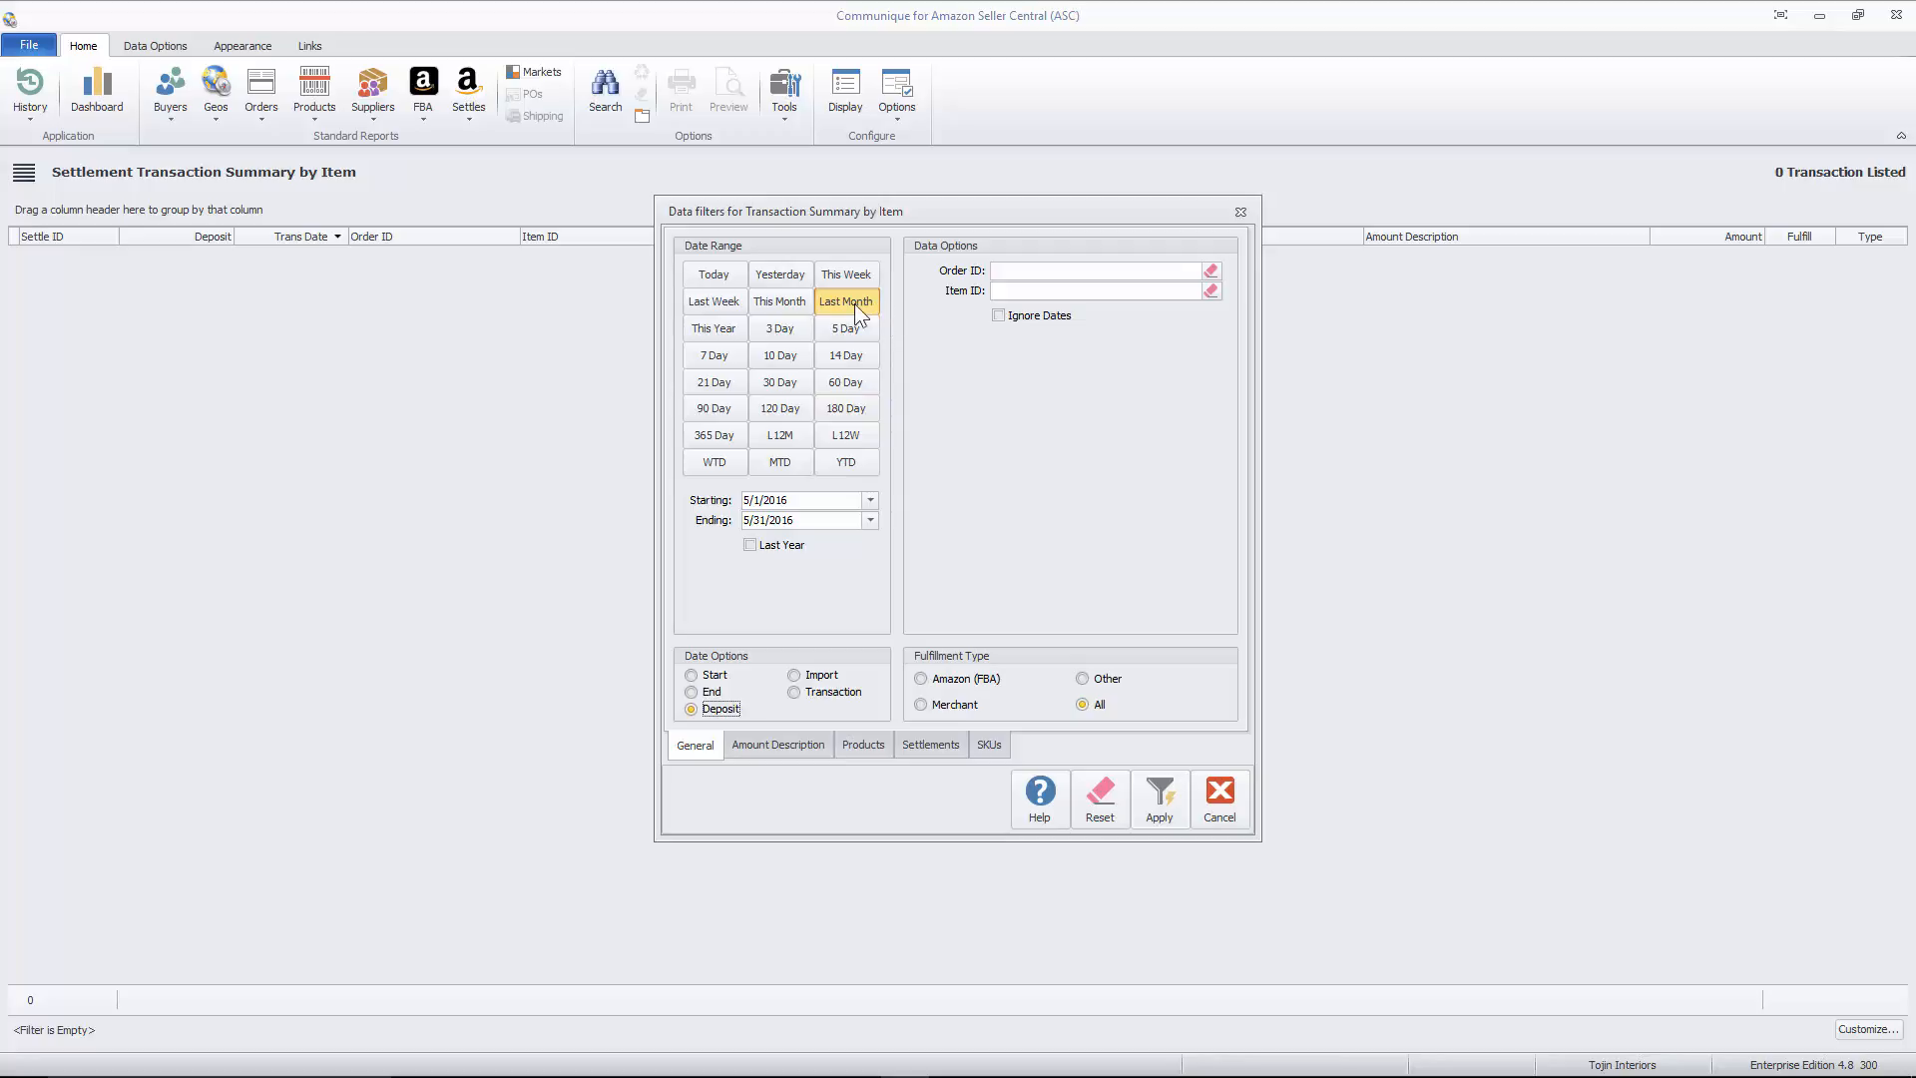
click(1157, 798)
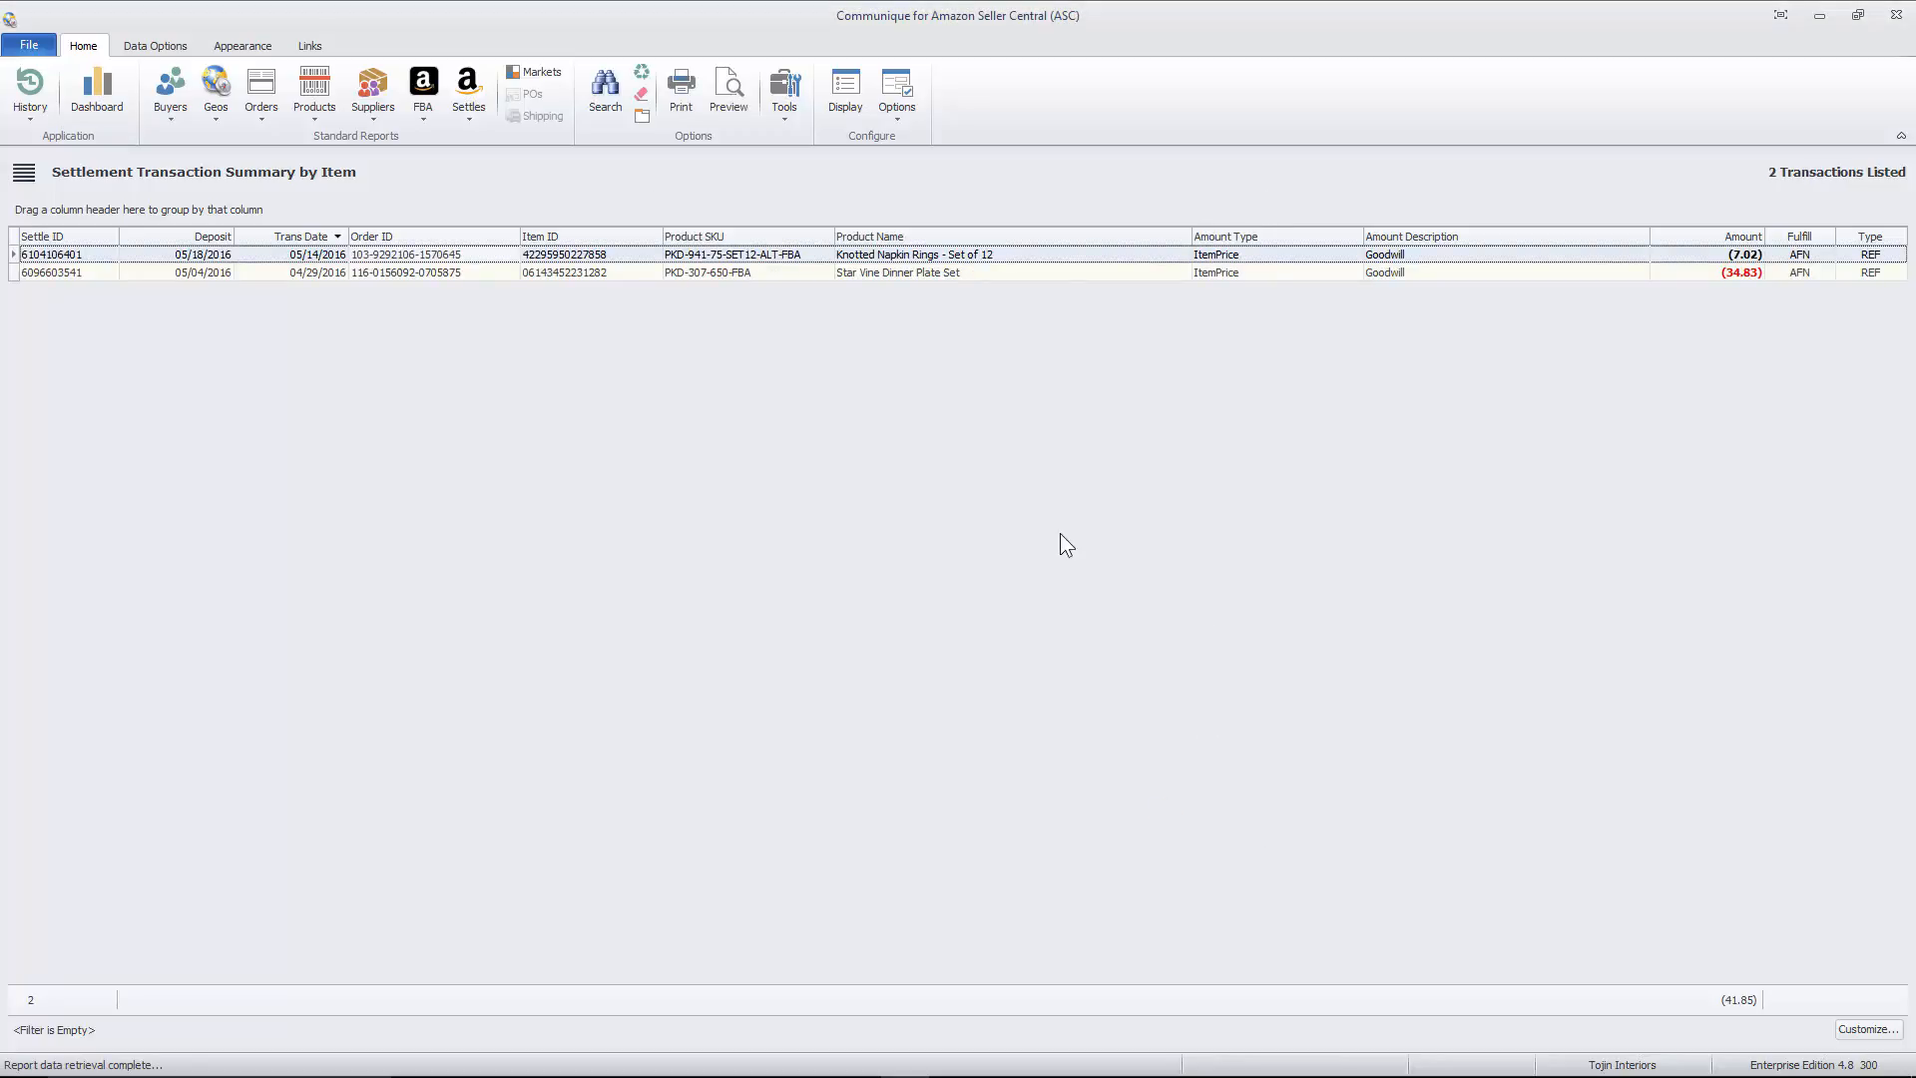
- Reopen the search filters, set the date range to 90 Day and rerun the report
right_click(1060, 532)
click(1121, 544)
click(692, 413)
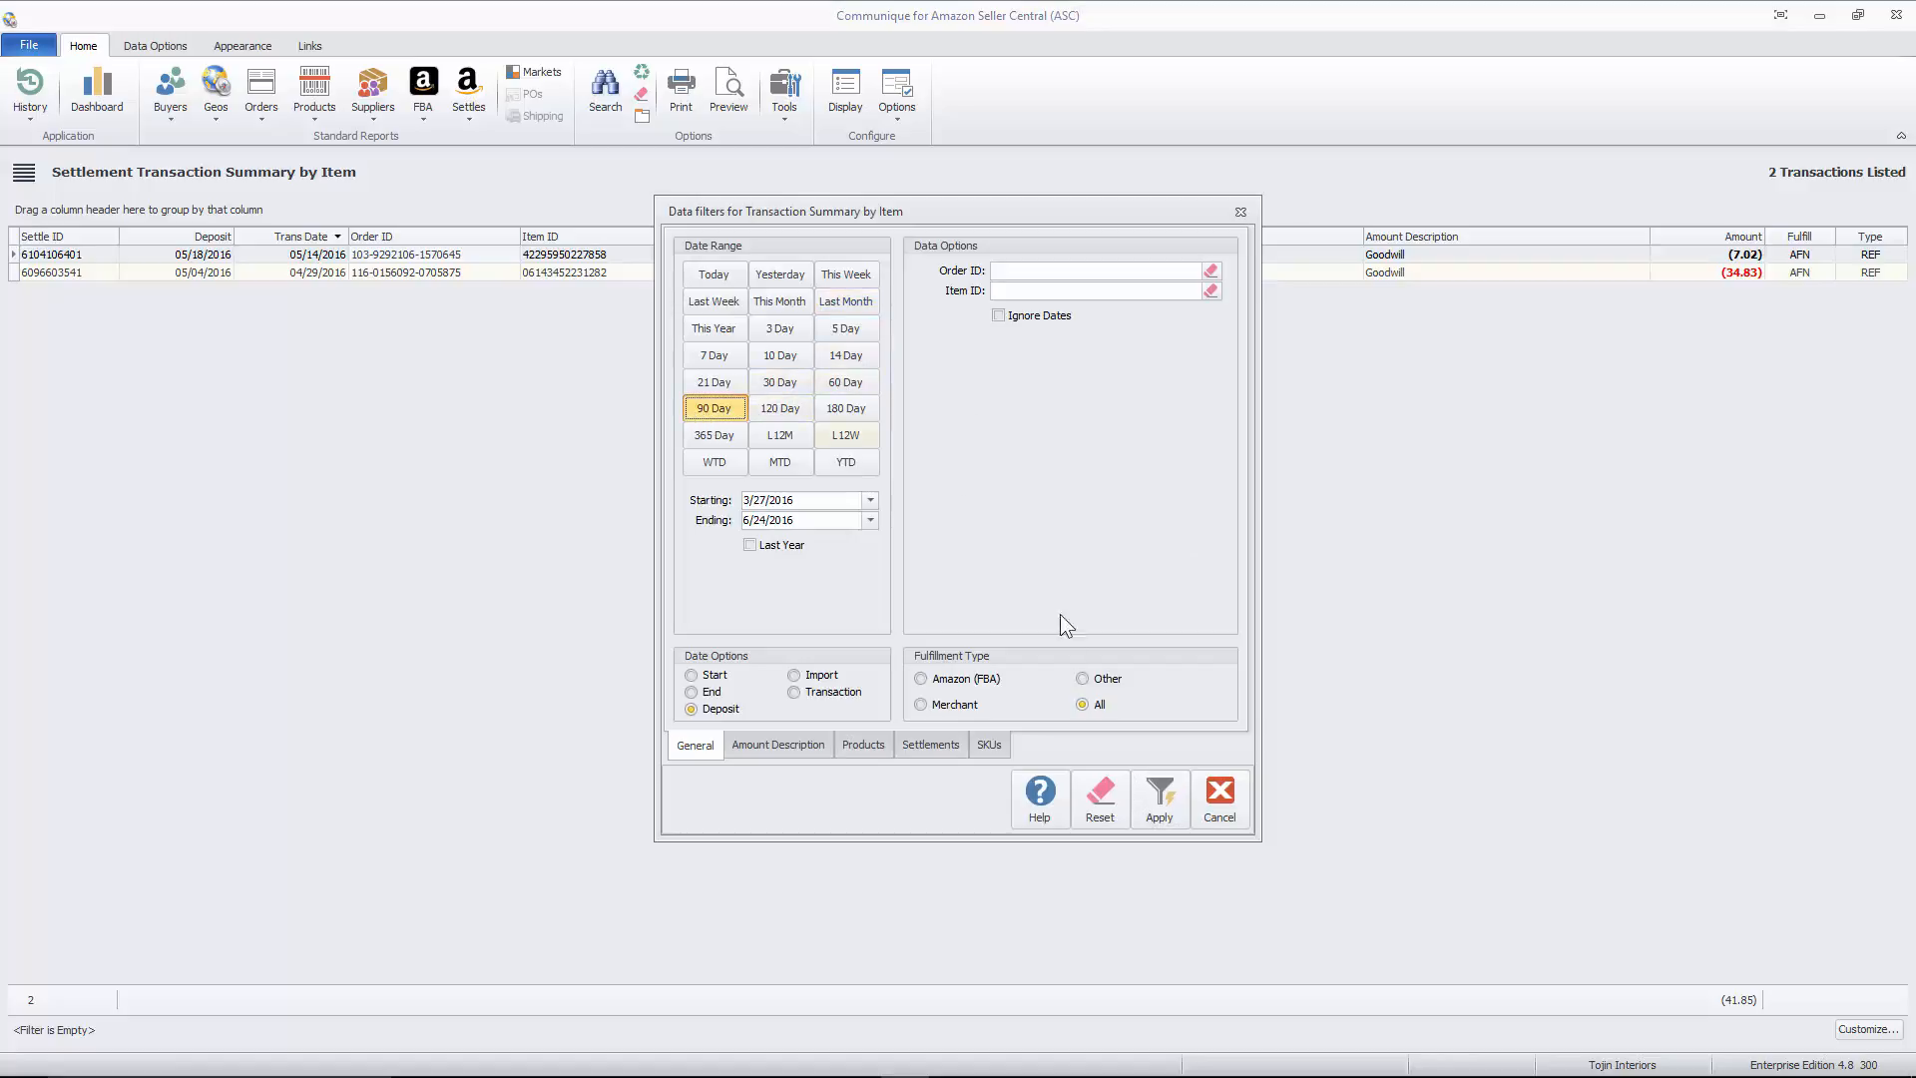
click(1160, 794)
- Reopen the search filters, turn on Ignore Dates and rerun the Goodwill report across all dates
right_click(1055, 634)
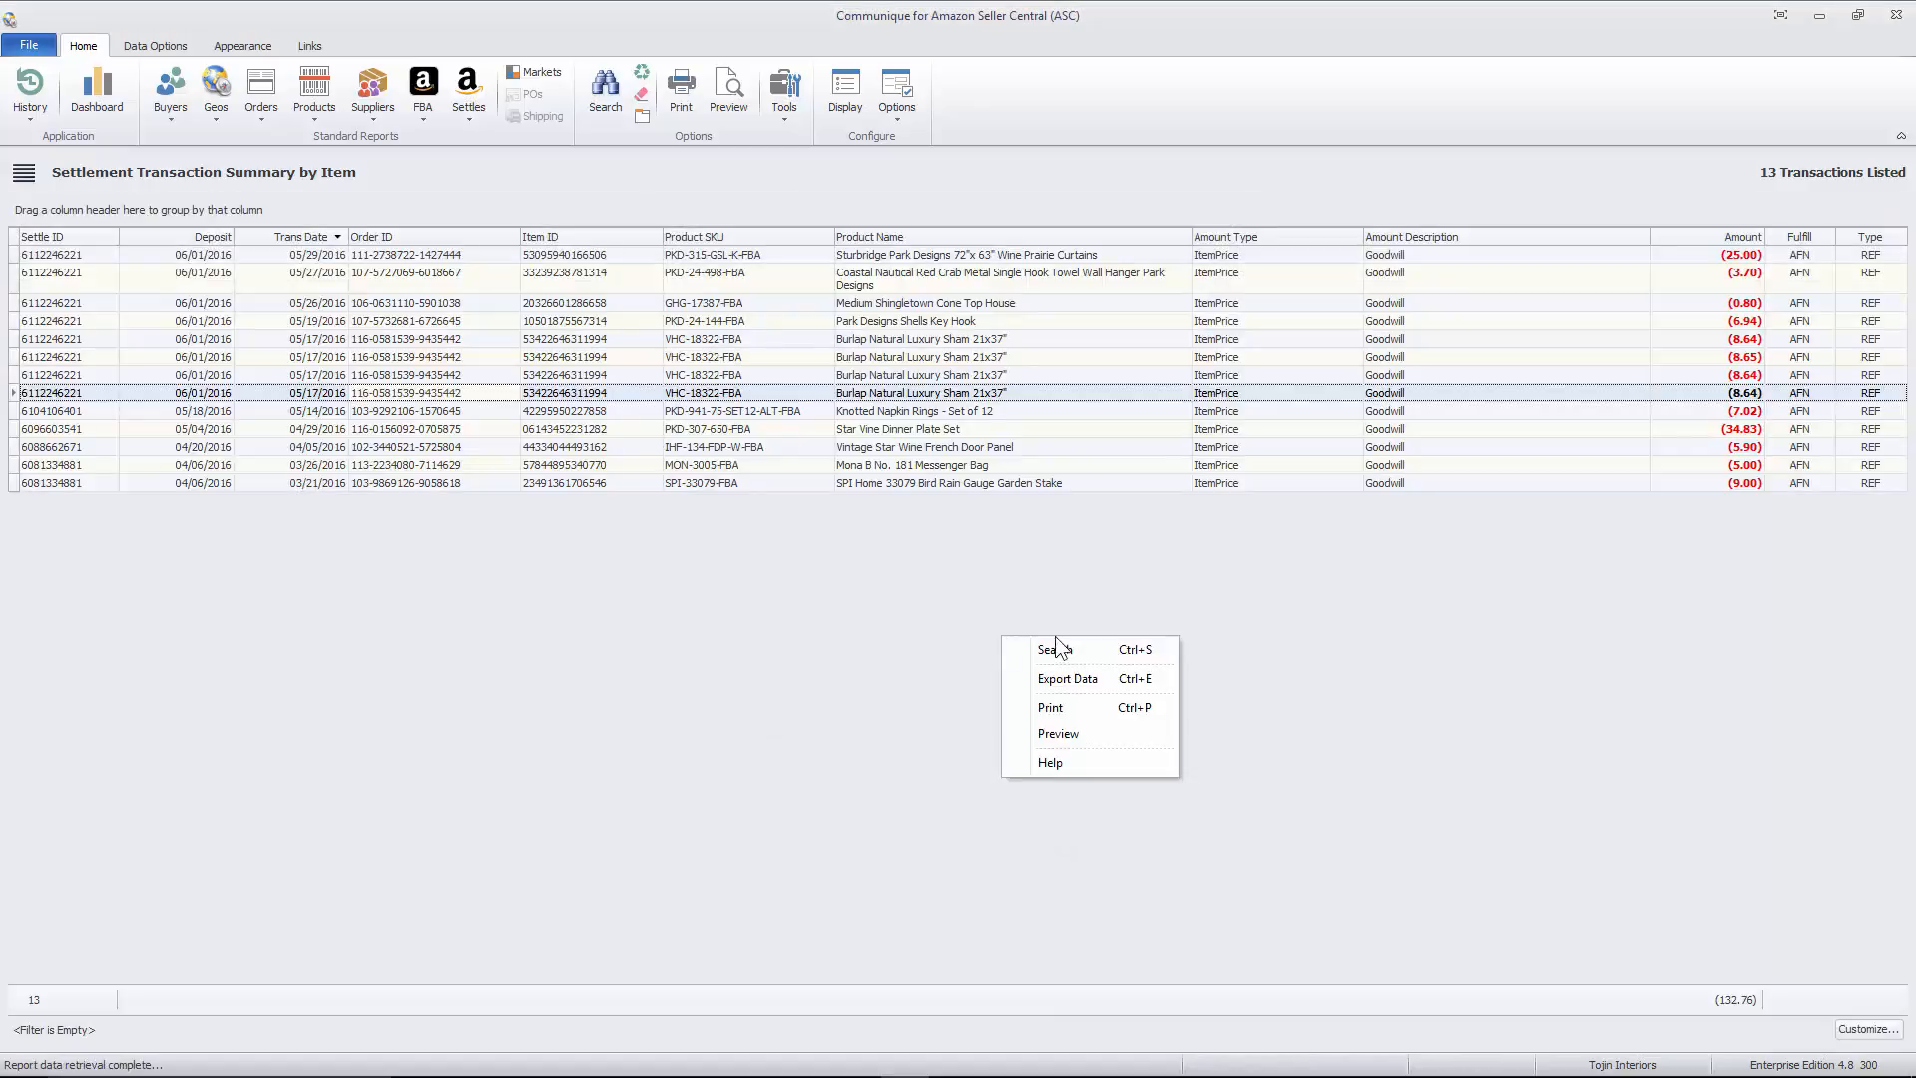
click(1108, 647)
click(1019, 315)
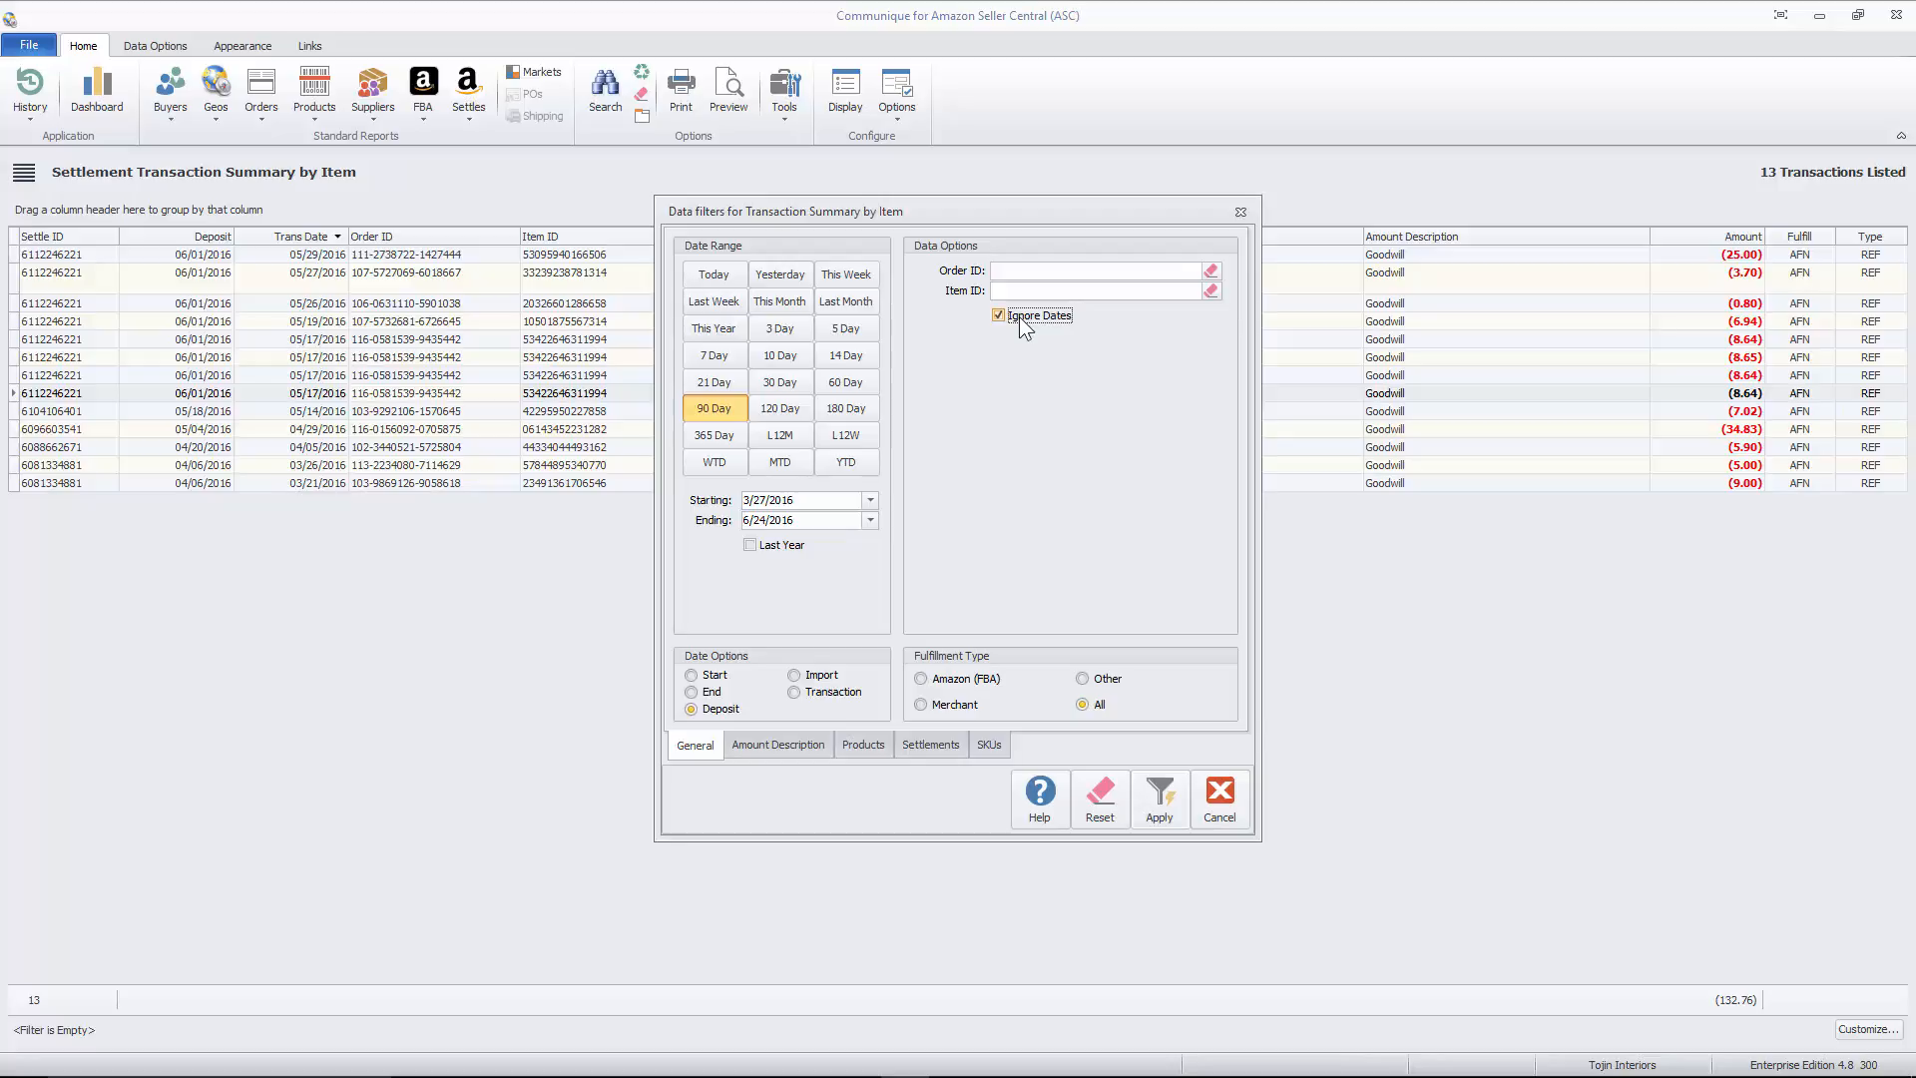
click(1163, 790)
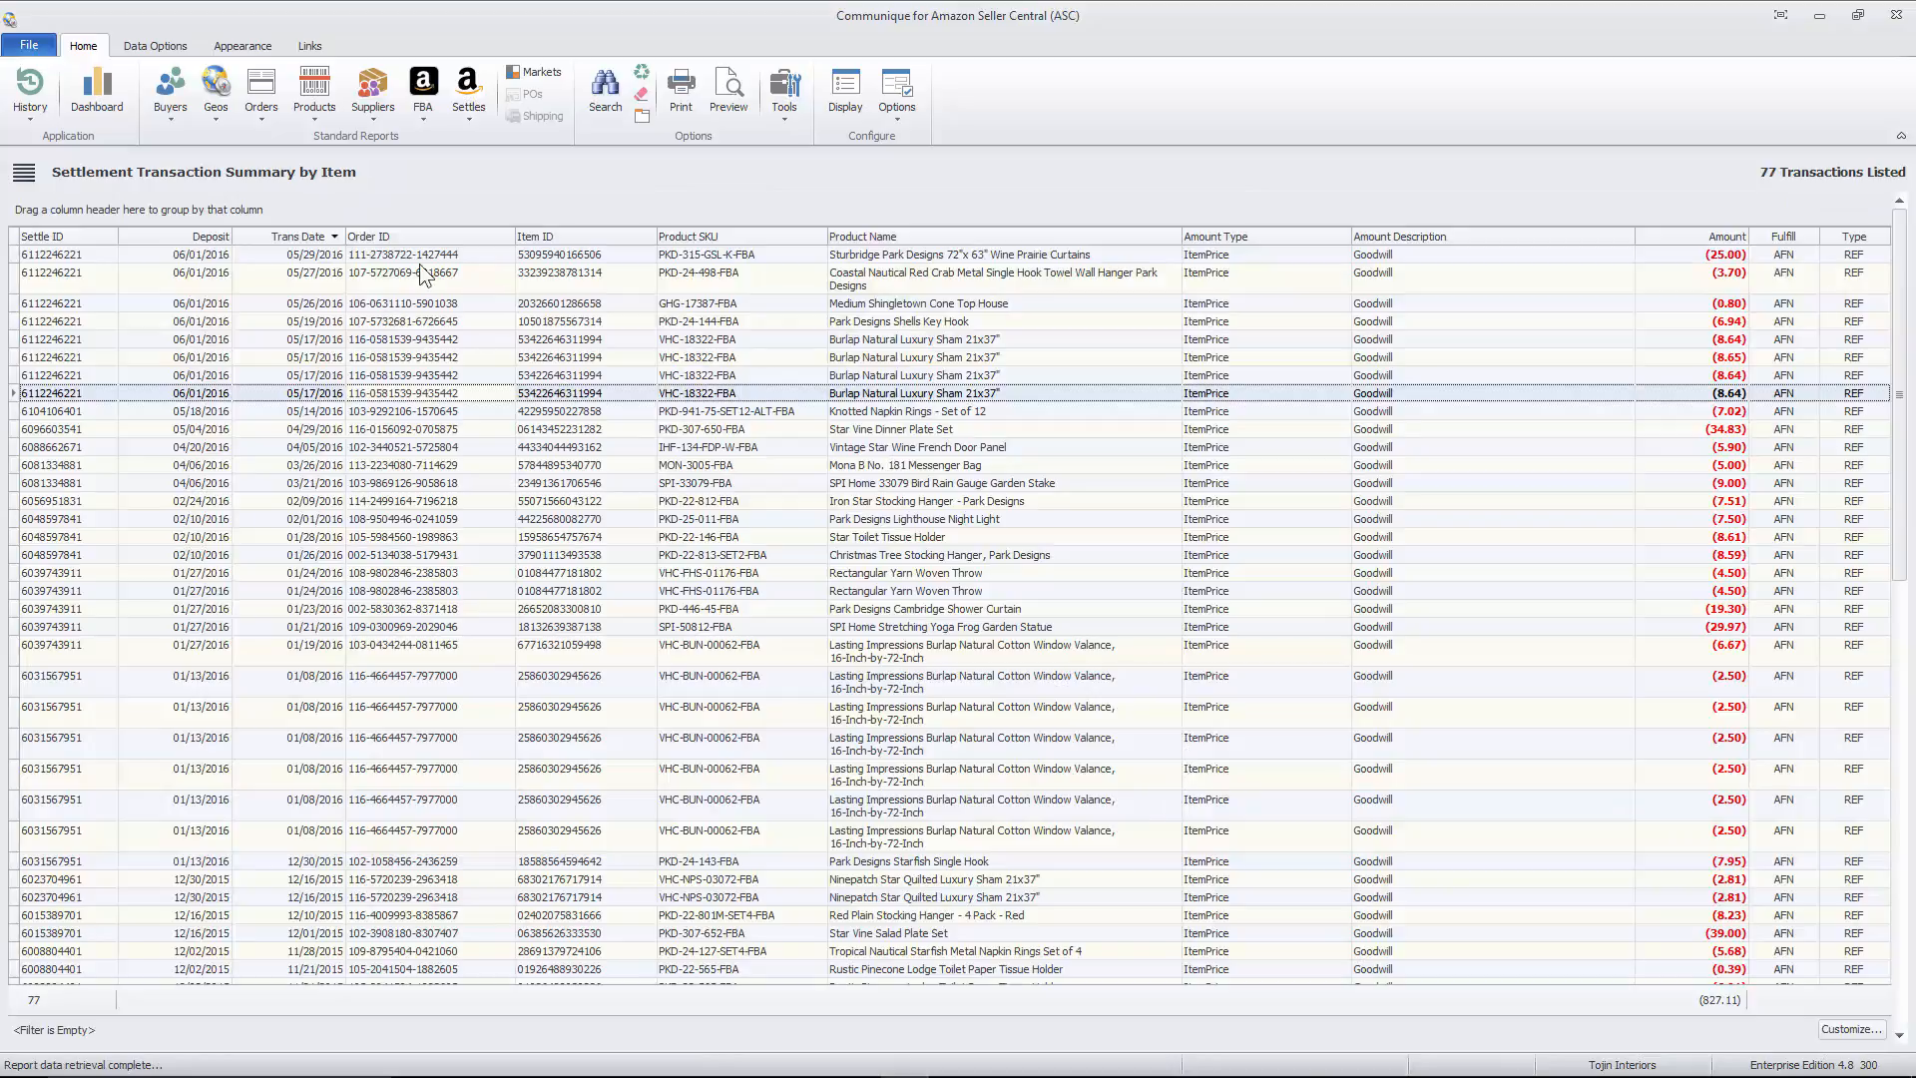
- Examine the listed Goodwill transactions from the newest to the oldest transaction date
click(335, 256)
scroll(429, 519, down, 15)
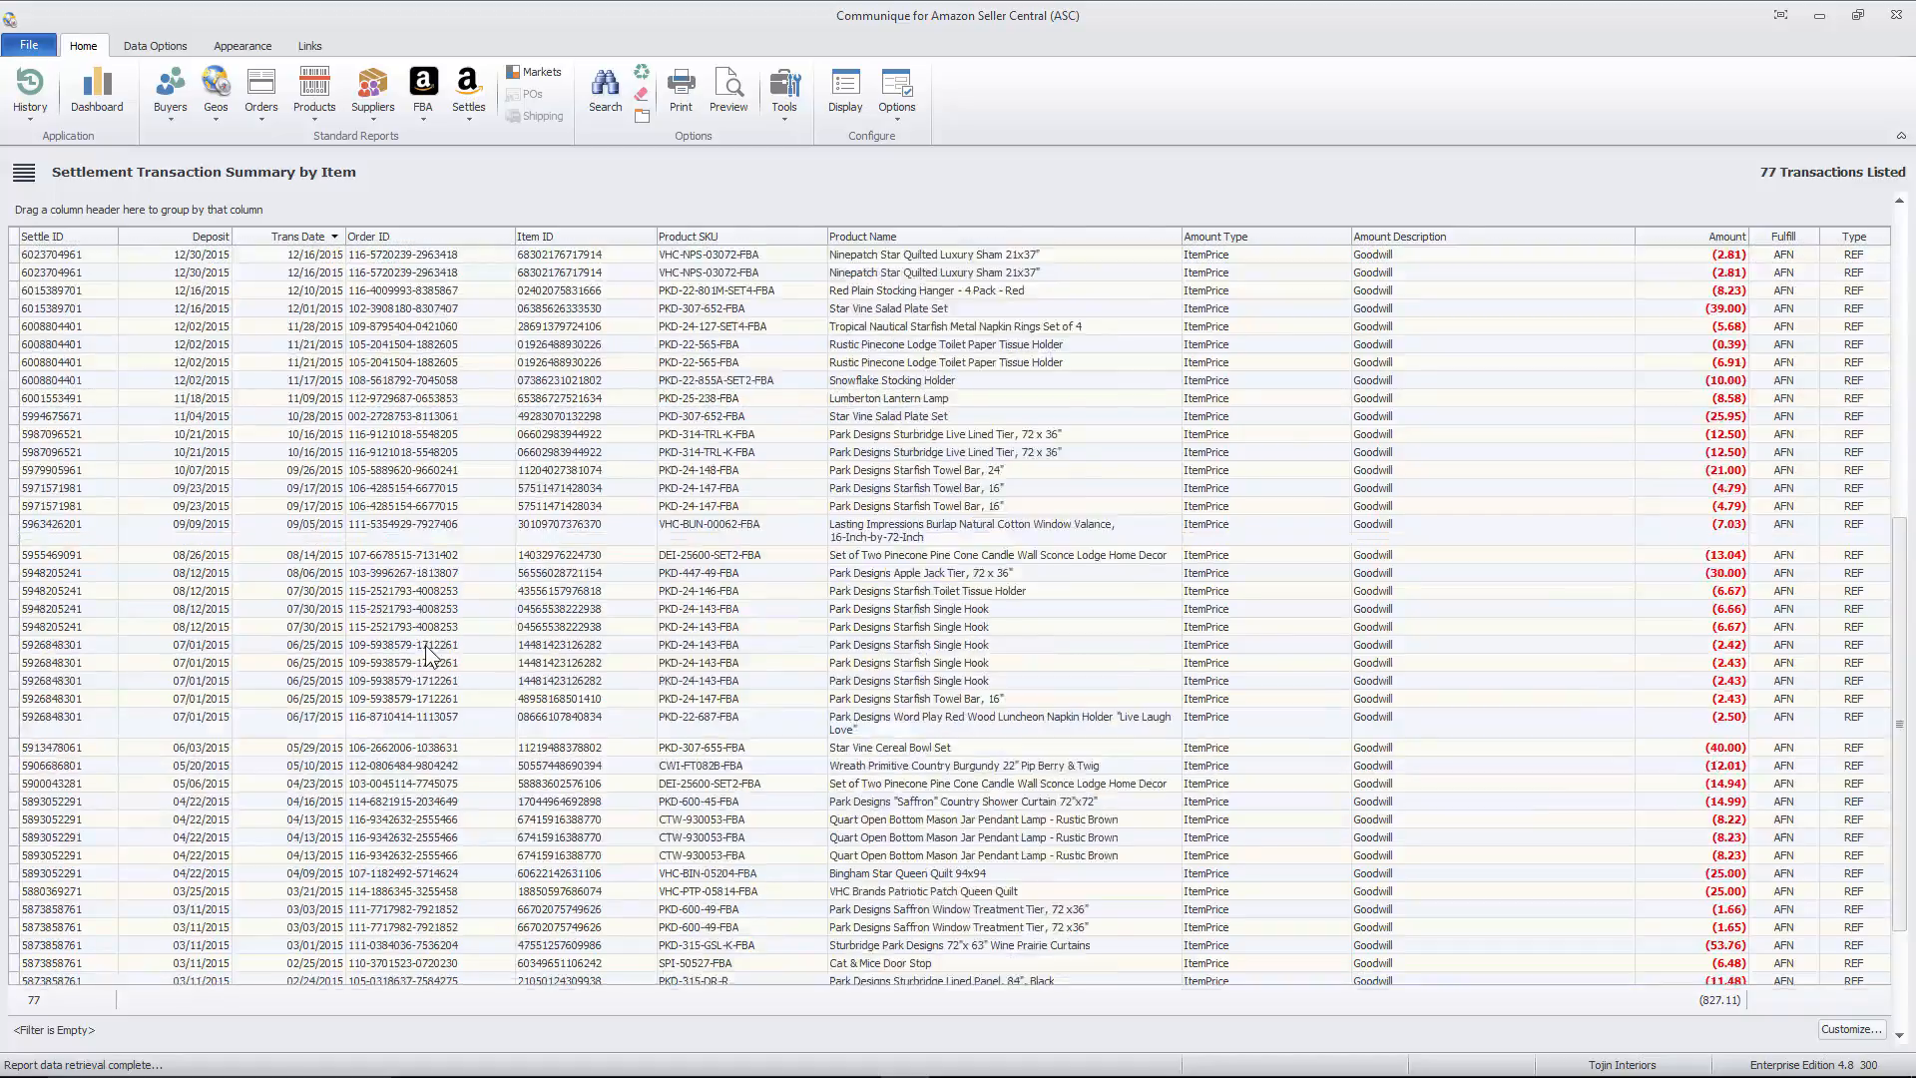
scroll(387, 710, up, 12)
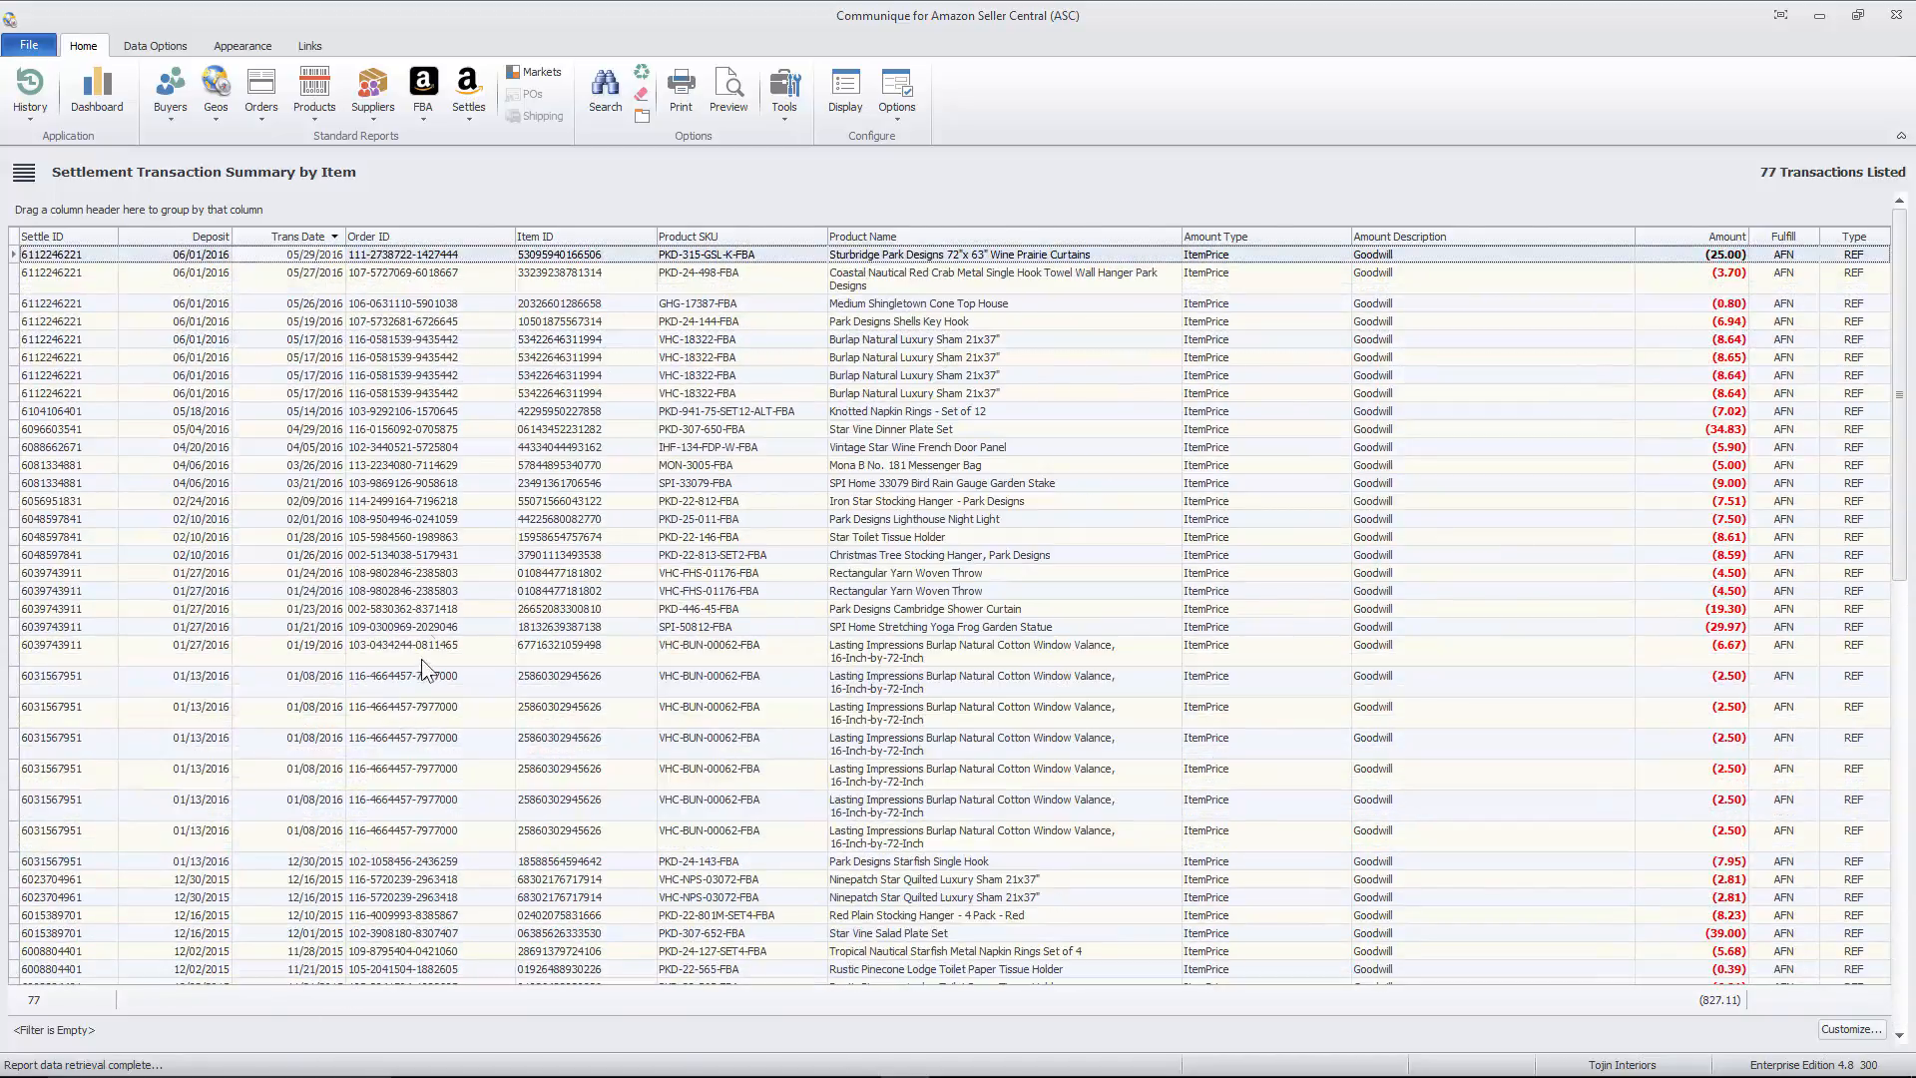
scroll(421, 659, down, 12)
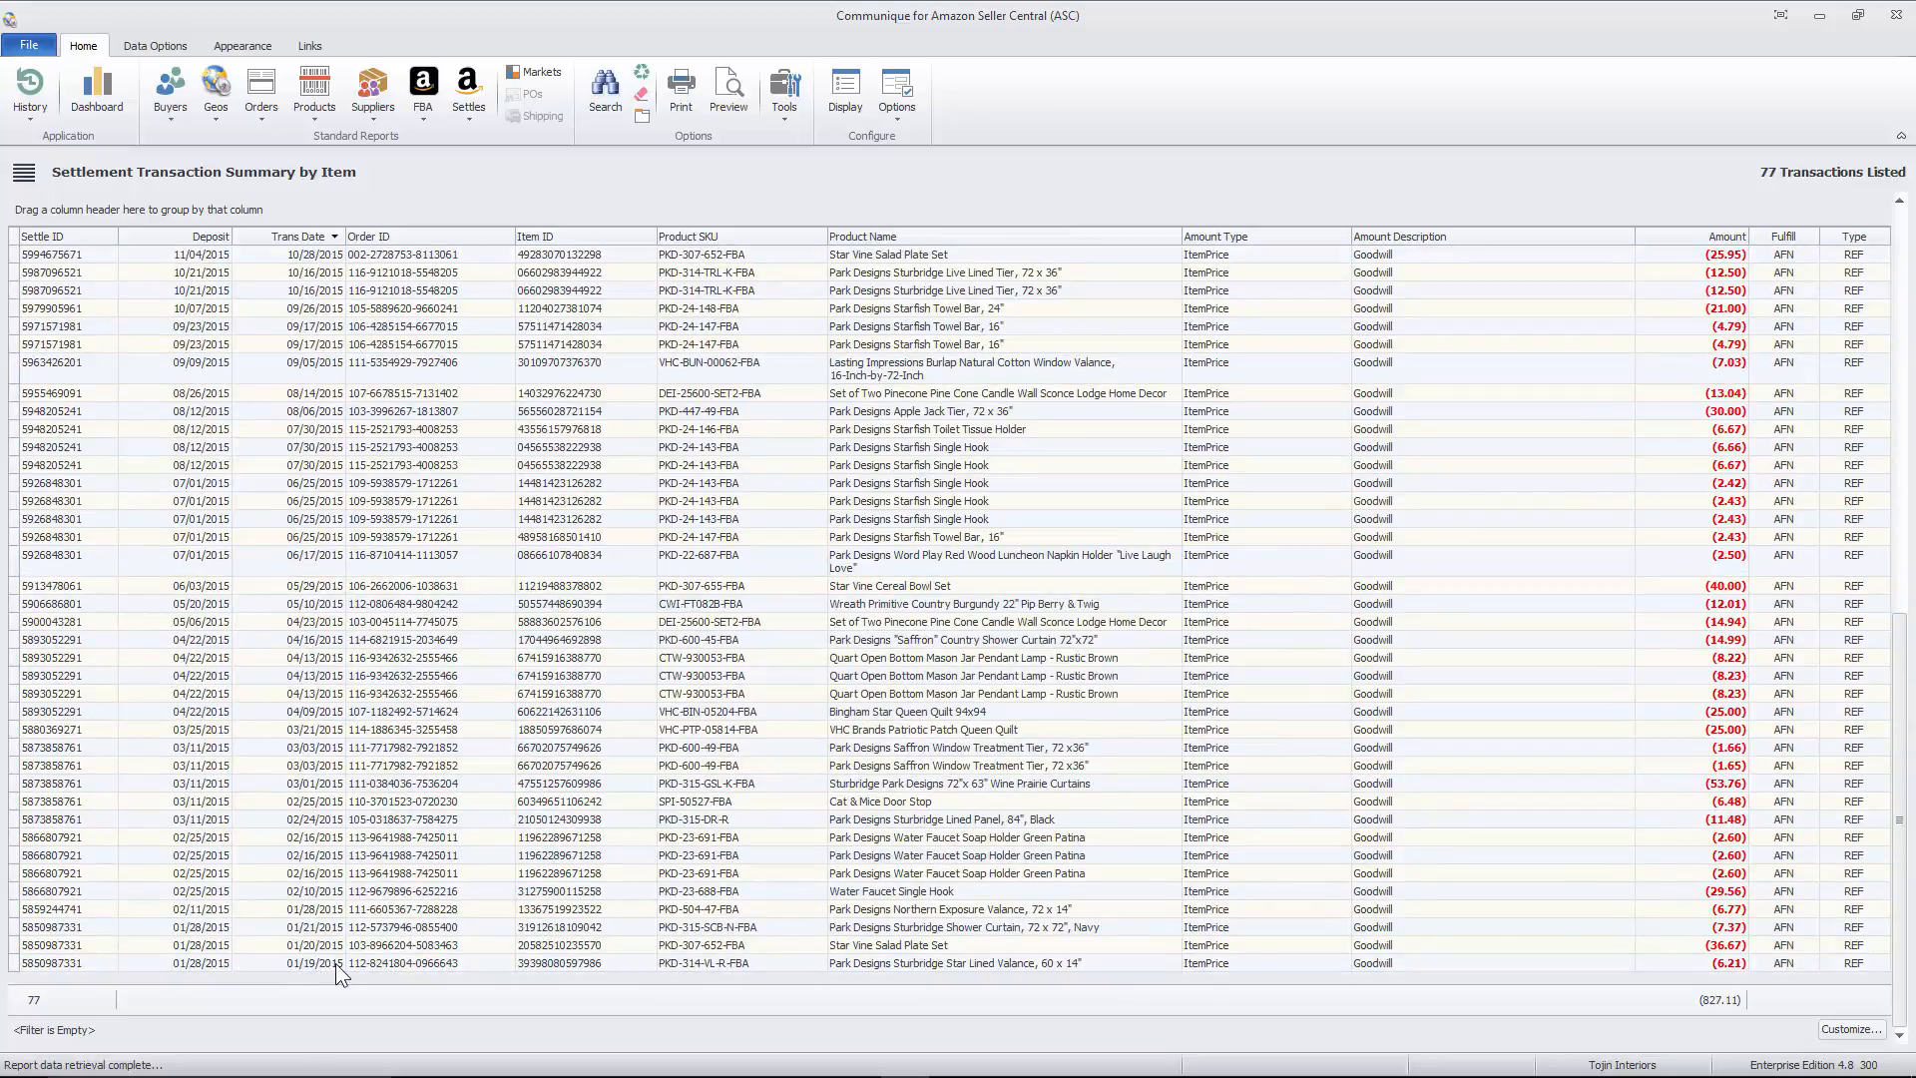
scroll(591, 885, up, 12)
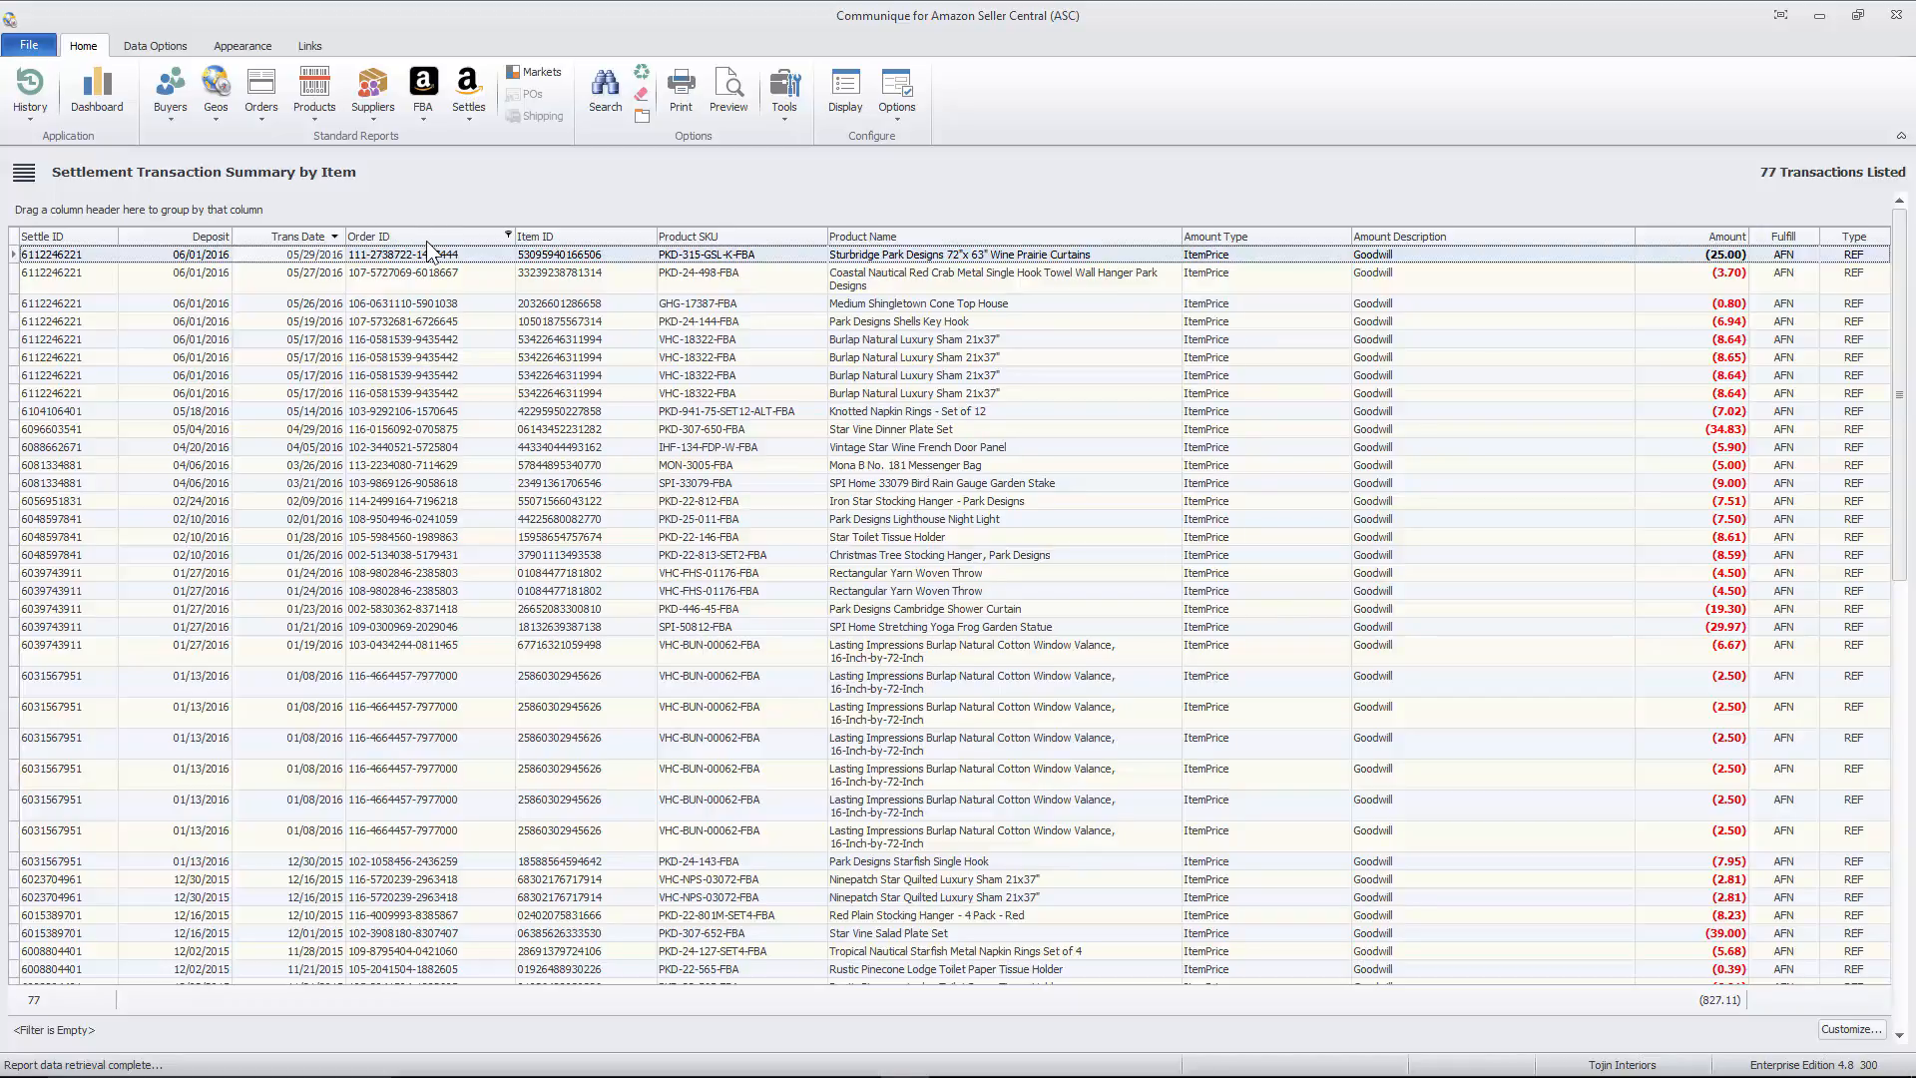
- Group the Goodwill transactions by Product SKU and expand the CTW-930053-FBA group to review its transactions
mouse_move(425, 237)
mouse_down()
mouse_move(81, 208)
mouse_move(397, 238)
mouse_up()
drag(689, 237, 43, 226)
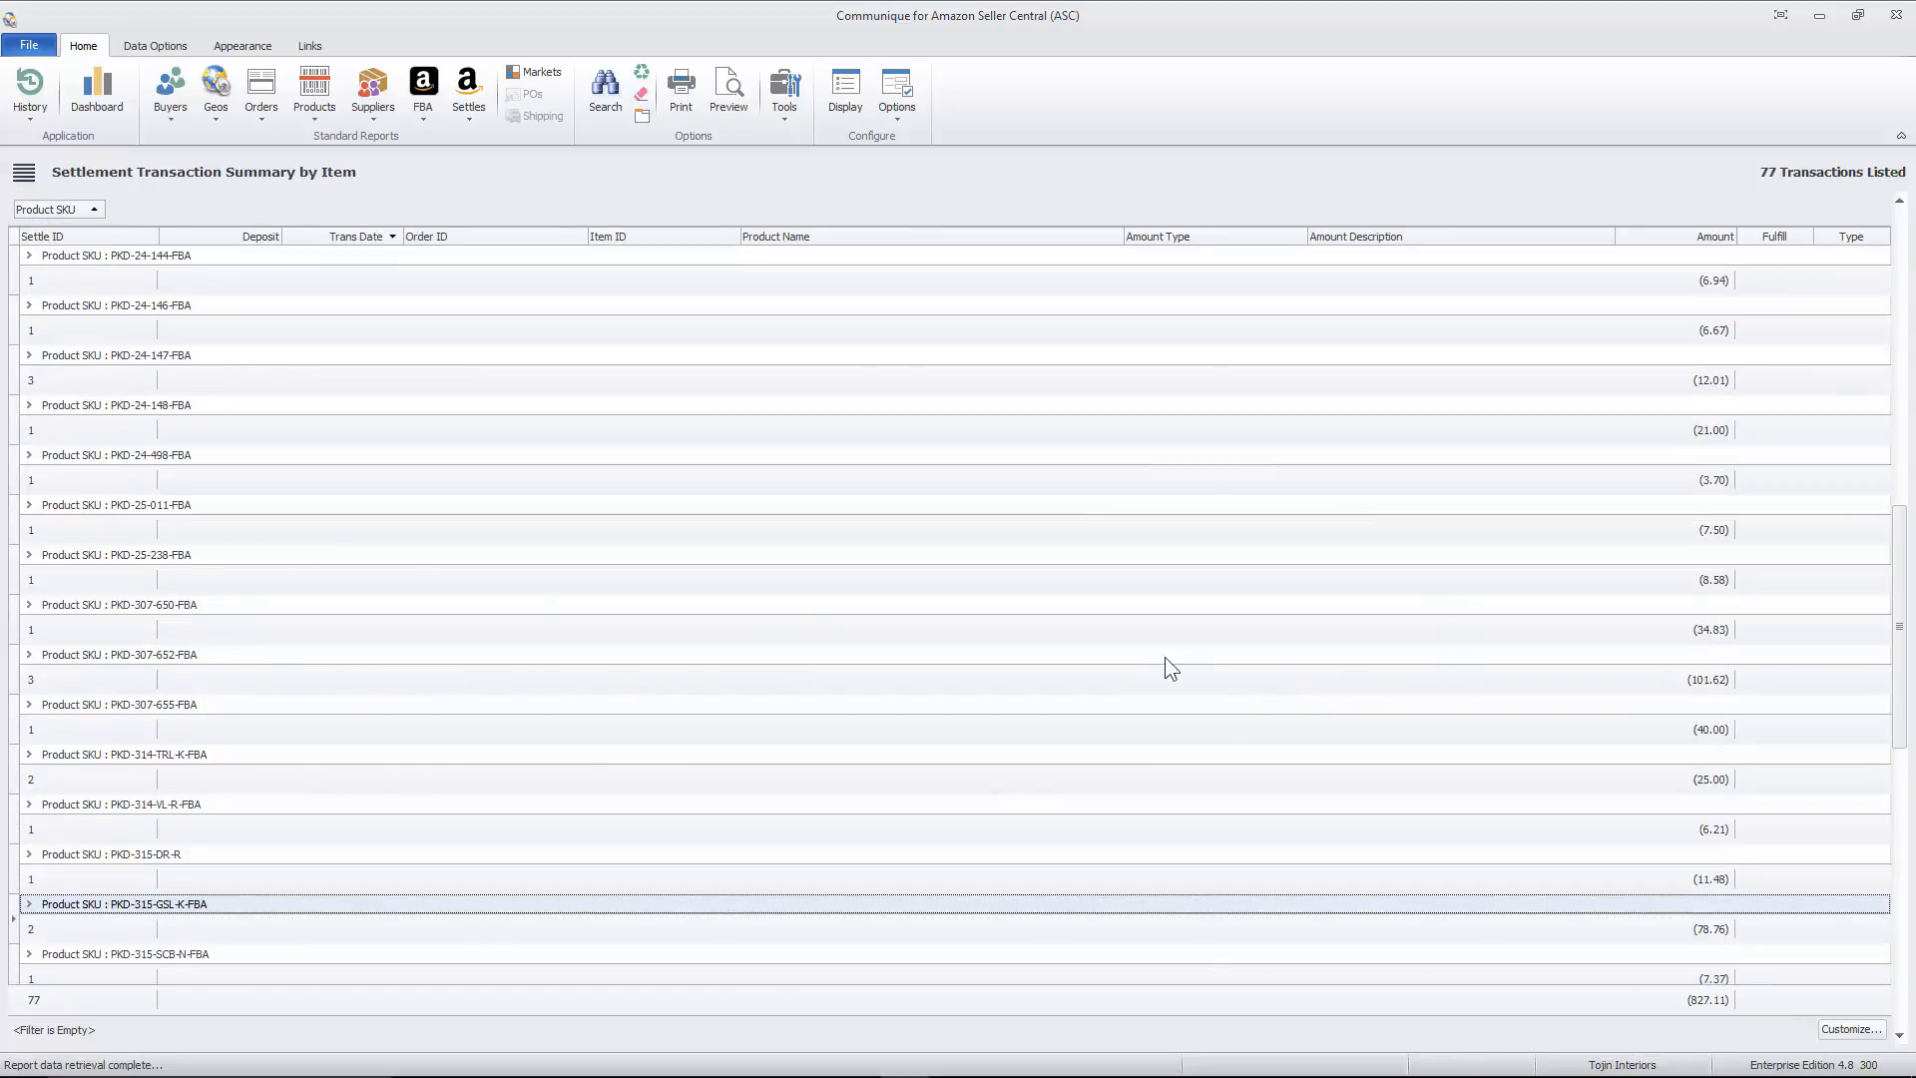
scroll(348, 547, up, 15)
click(28, 257)
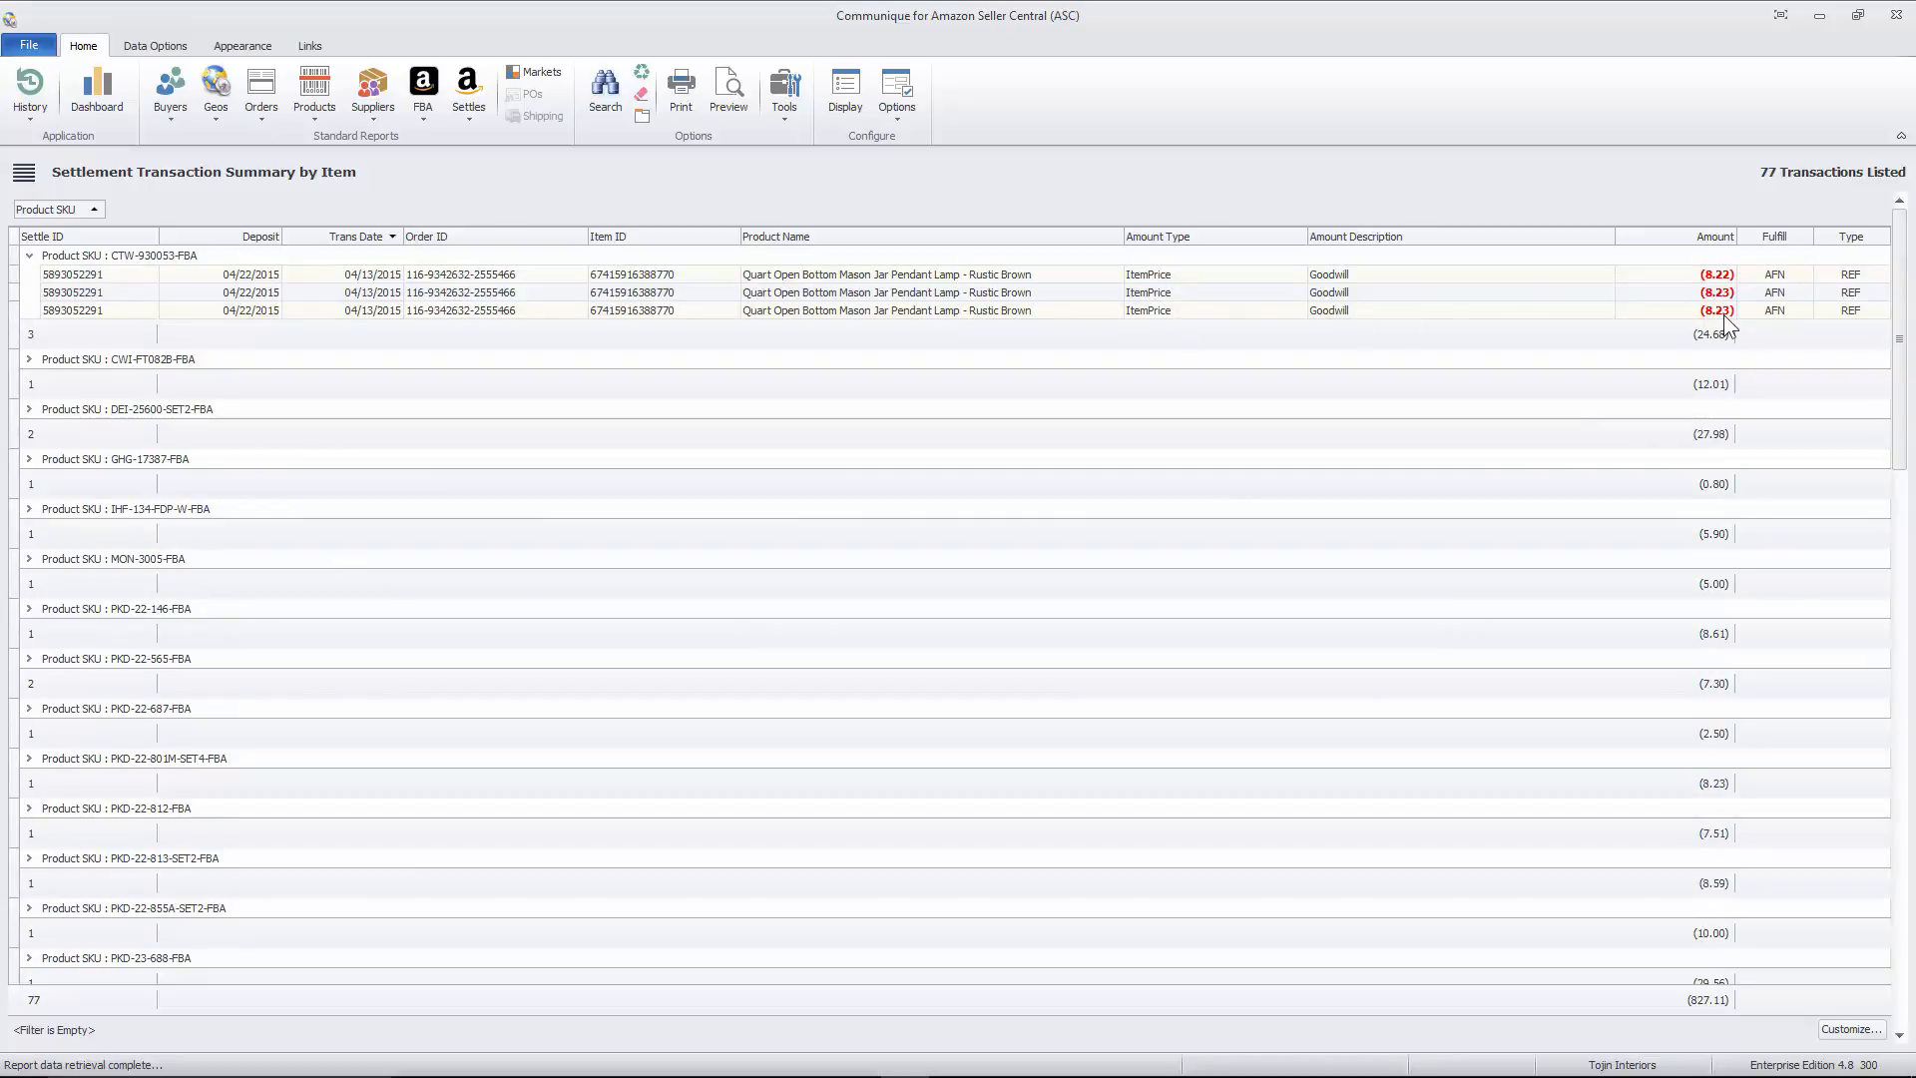
click(666, 311)
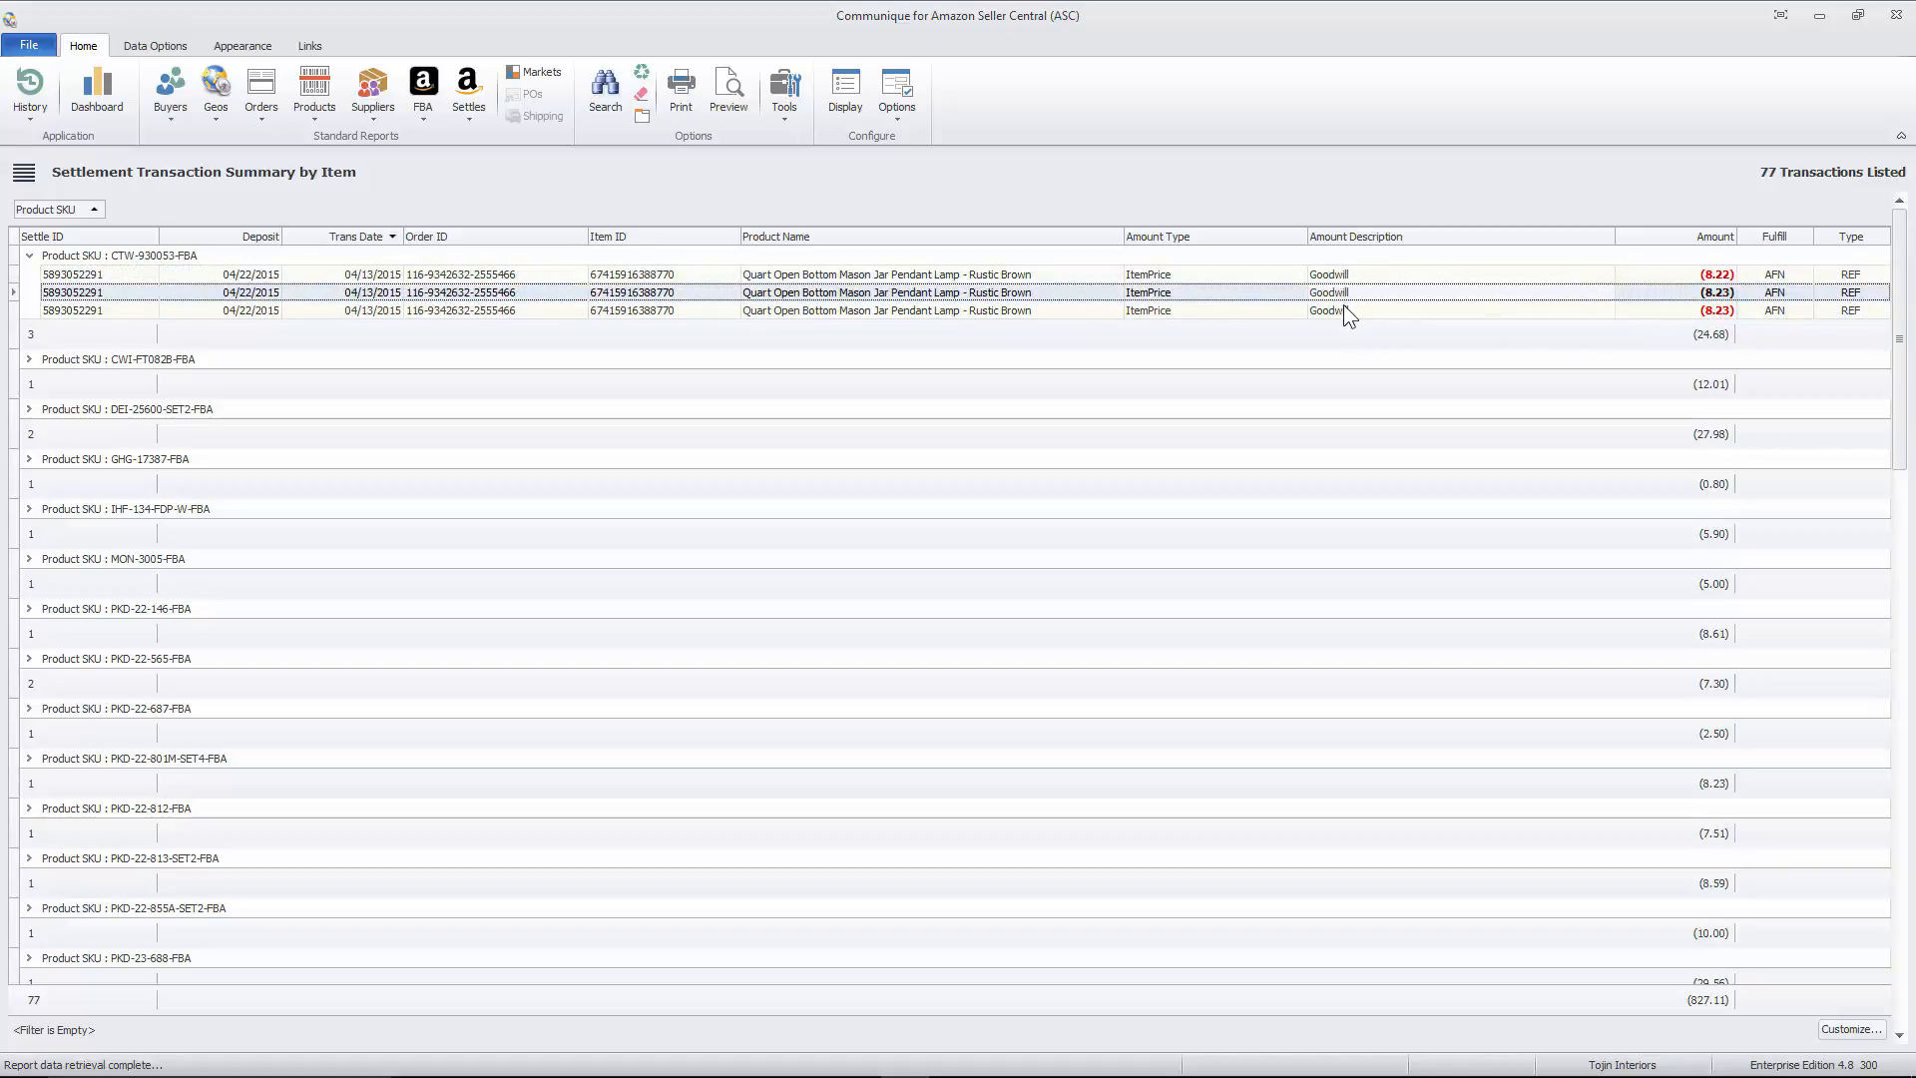
- Expand the DEI-25600-SET2-FBA and PKD-23-691-FBA groups and compare the order IDs of the PKD-23-691-FBA rows
click(29, 410)
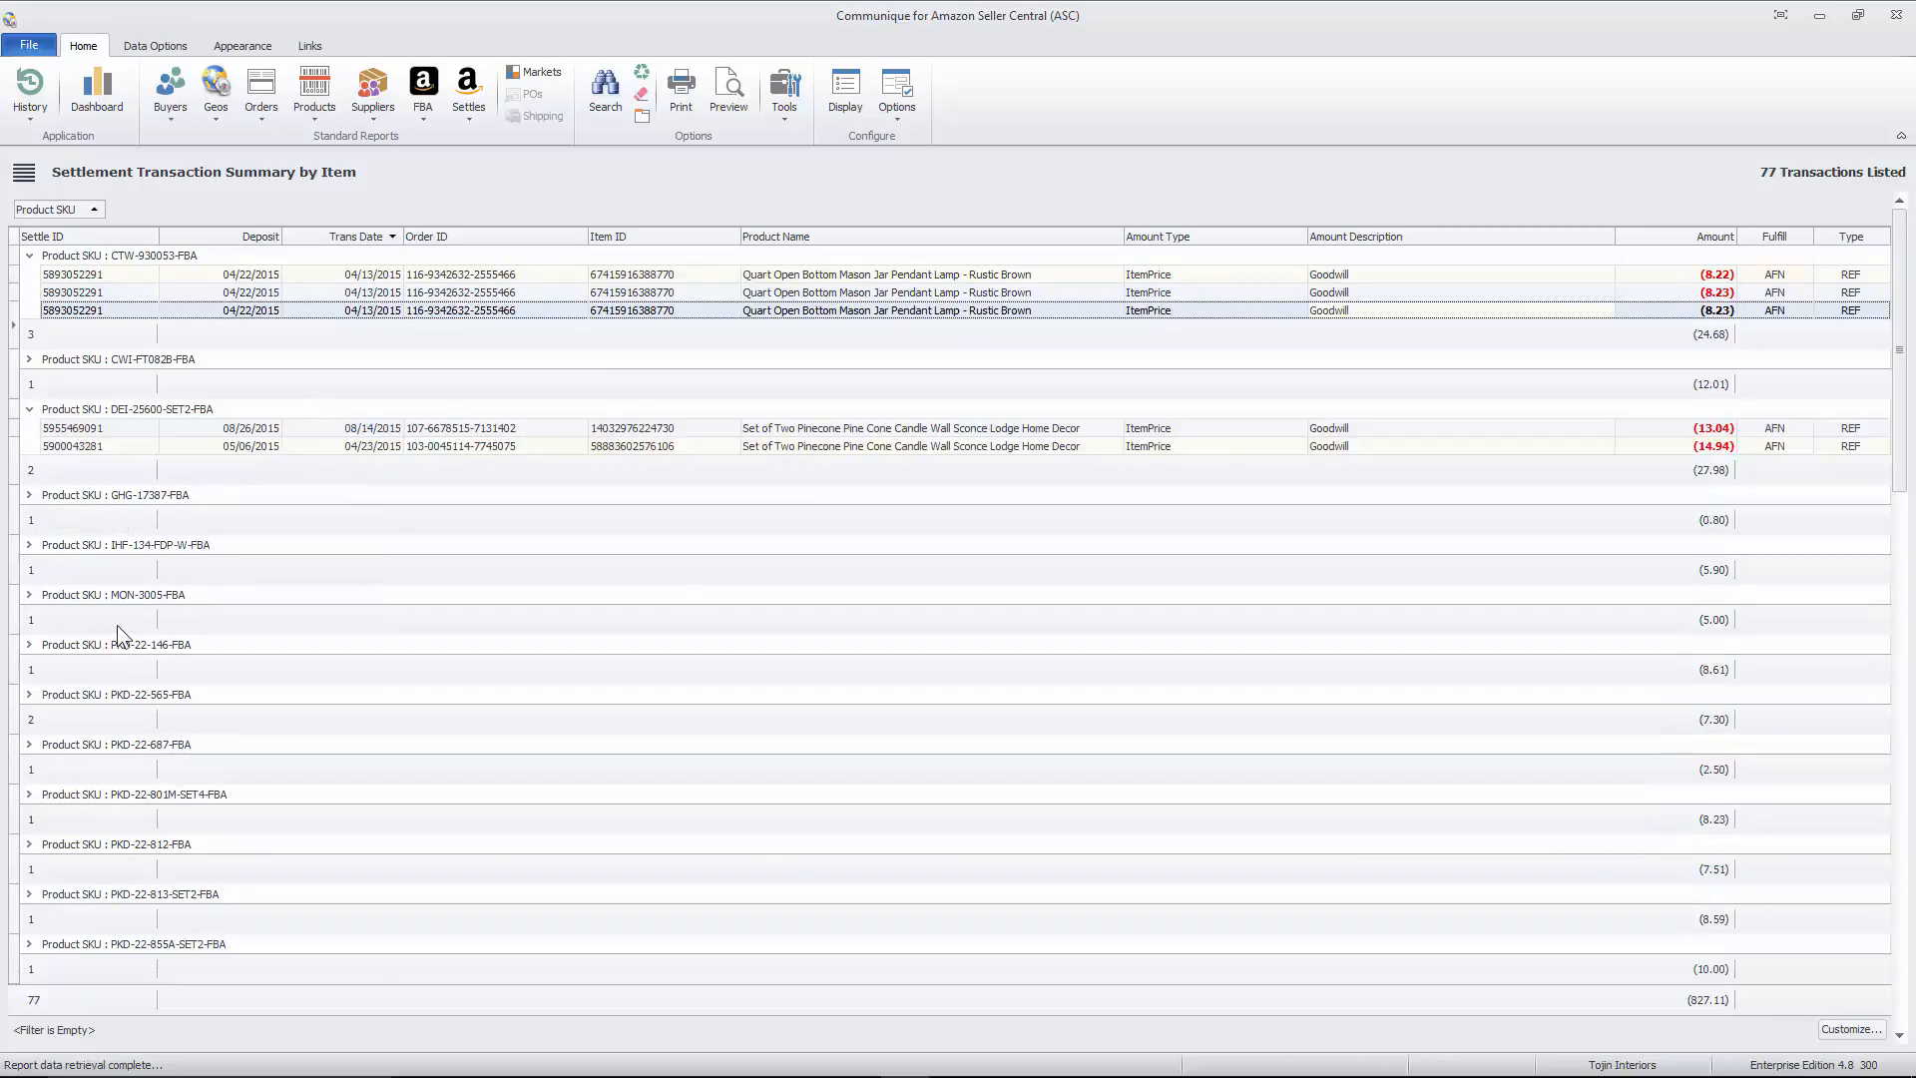
scroll(116, 624, down, 7)
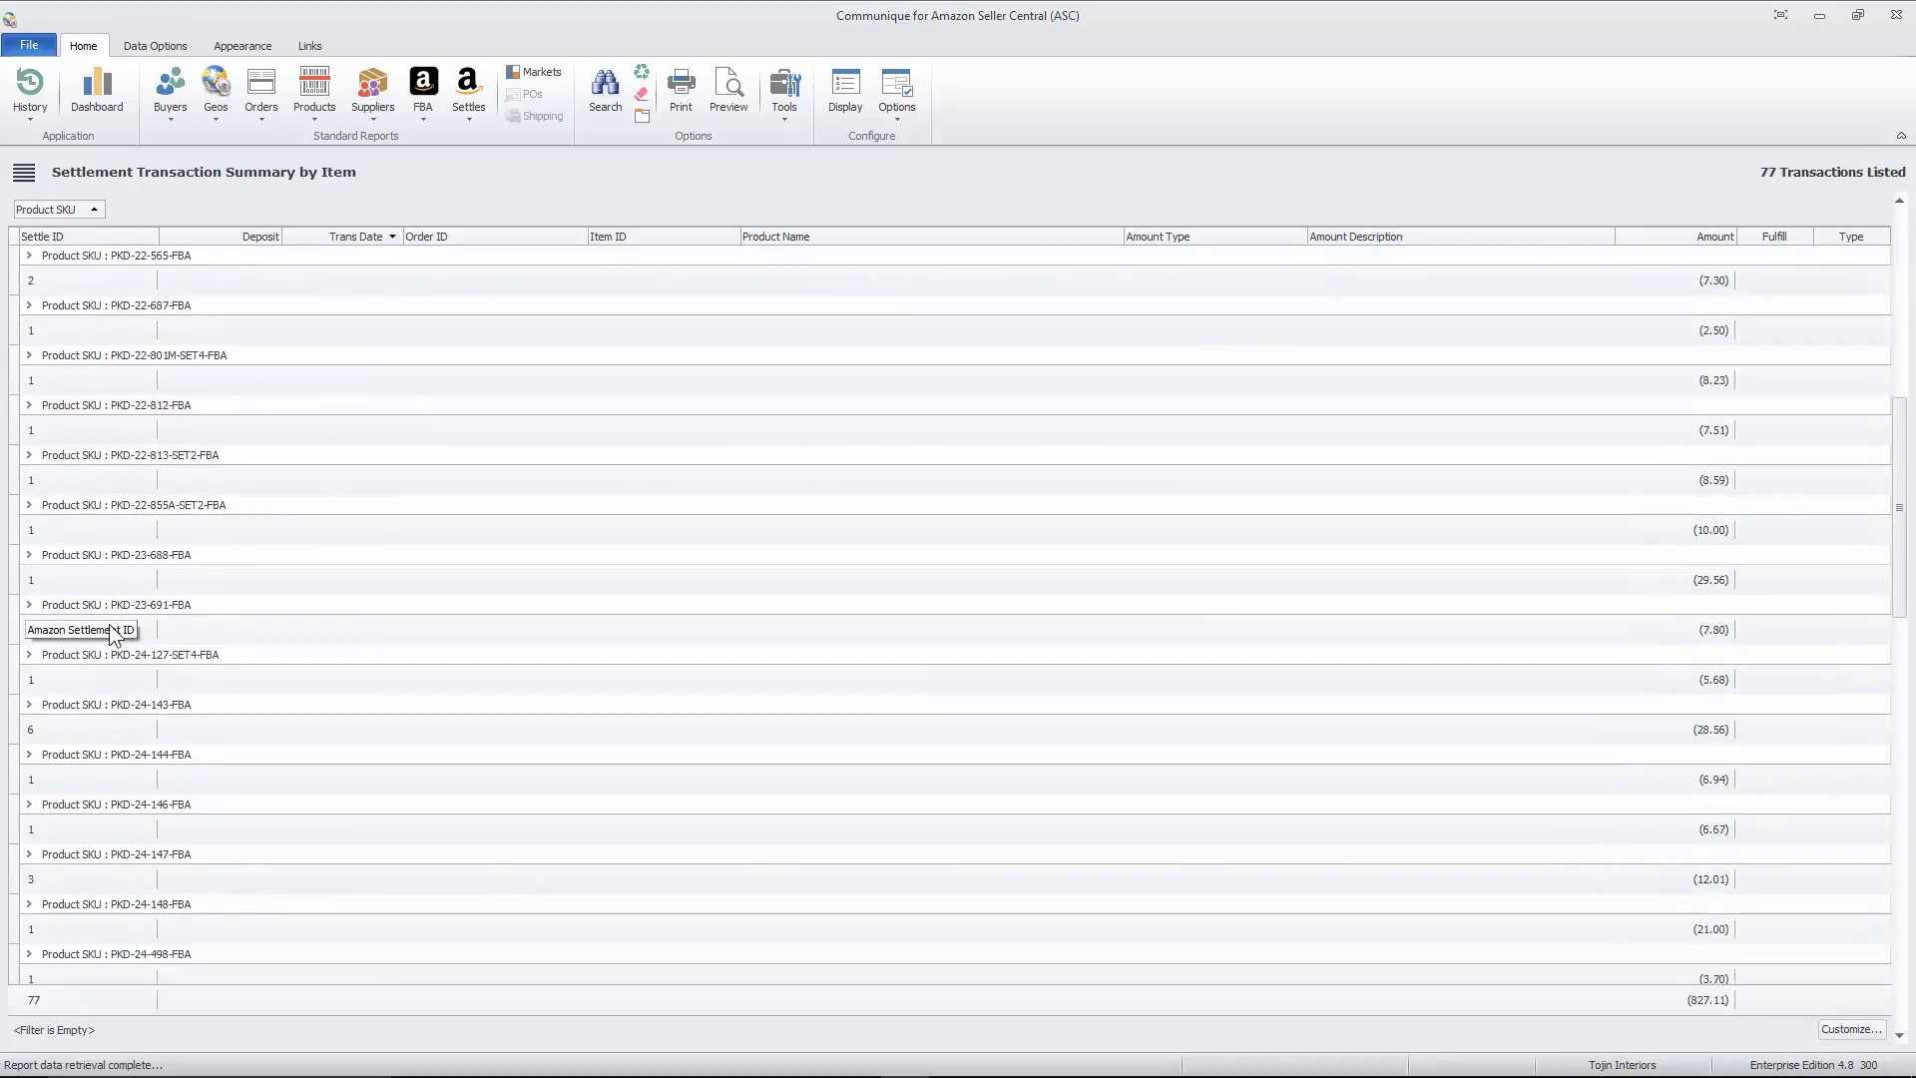
click(28, 606)
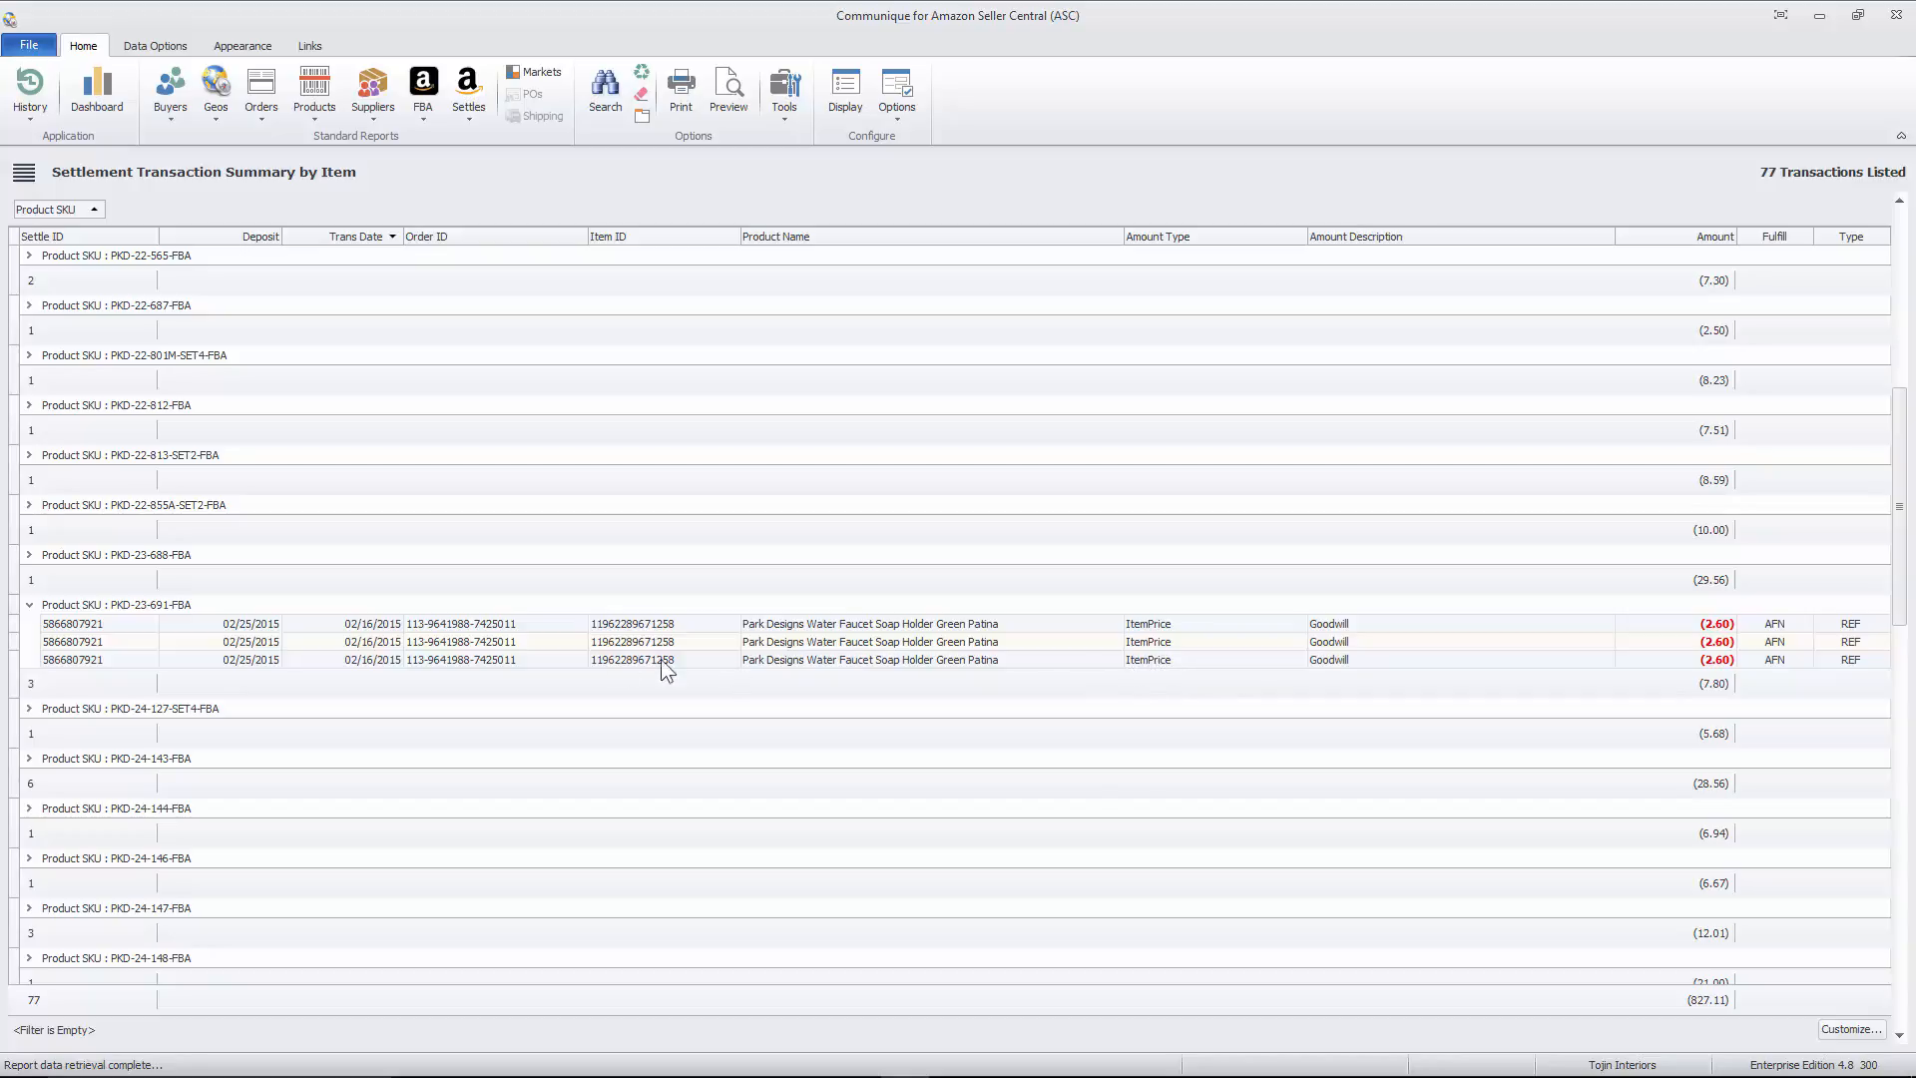
click(518, 660)
click(518, 644)
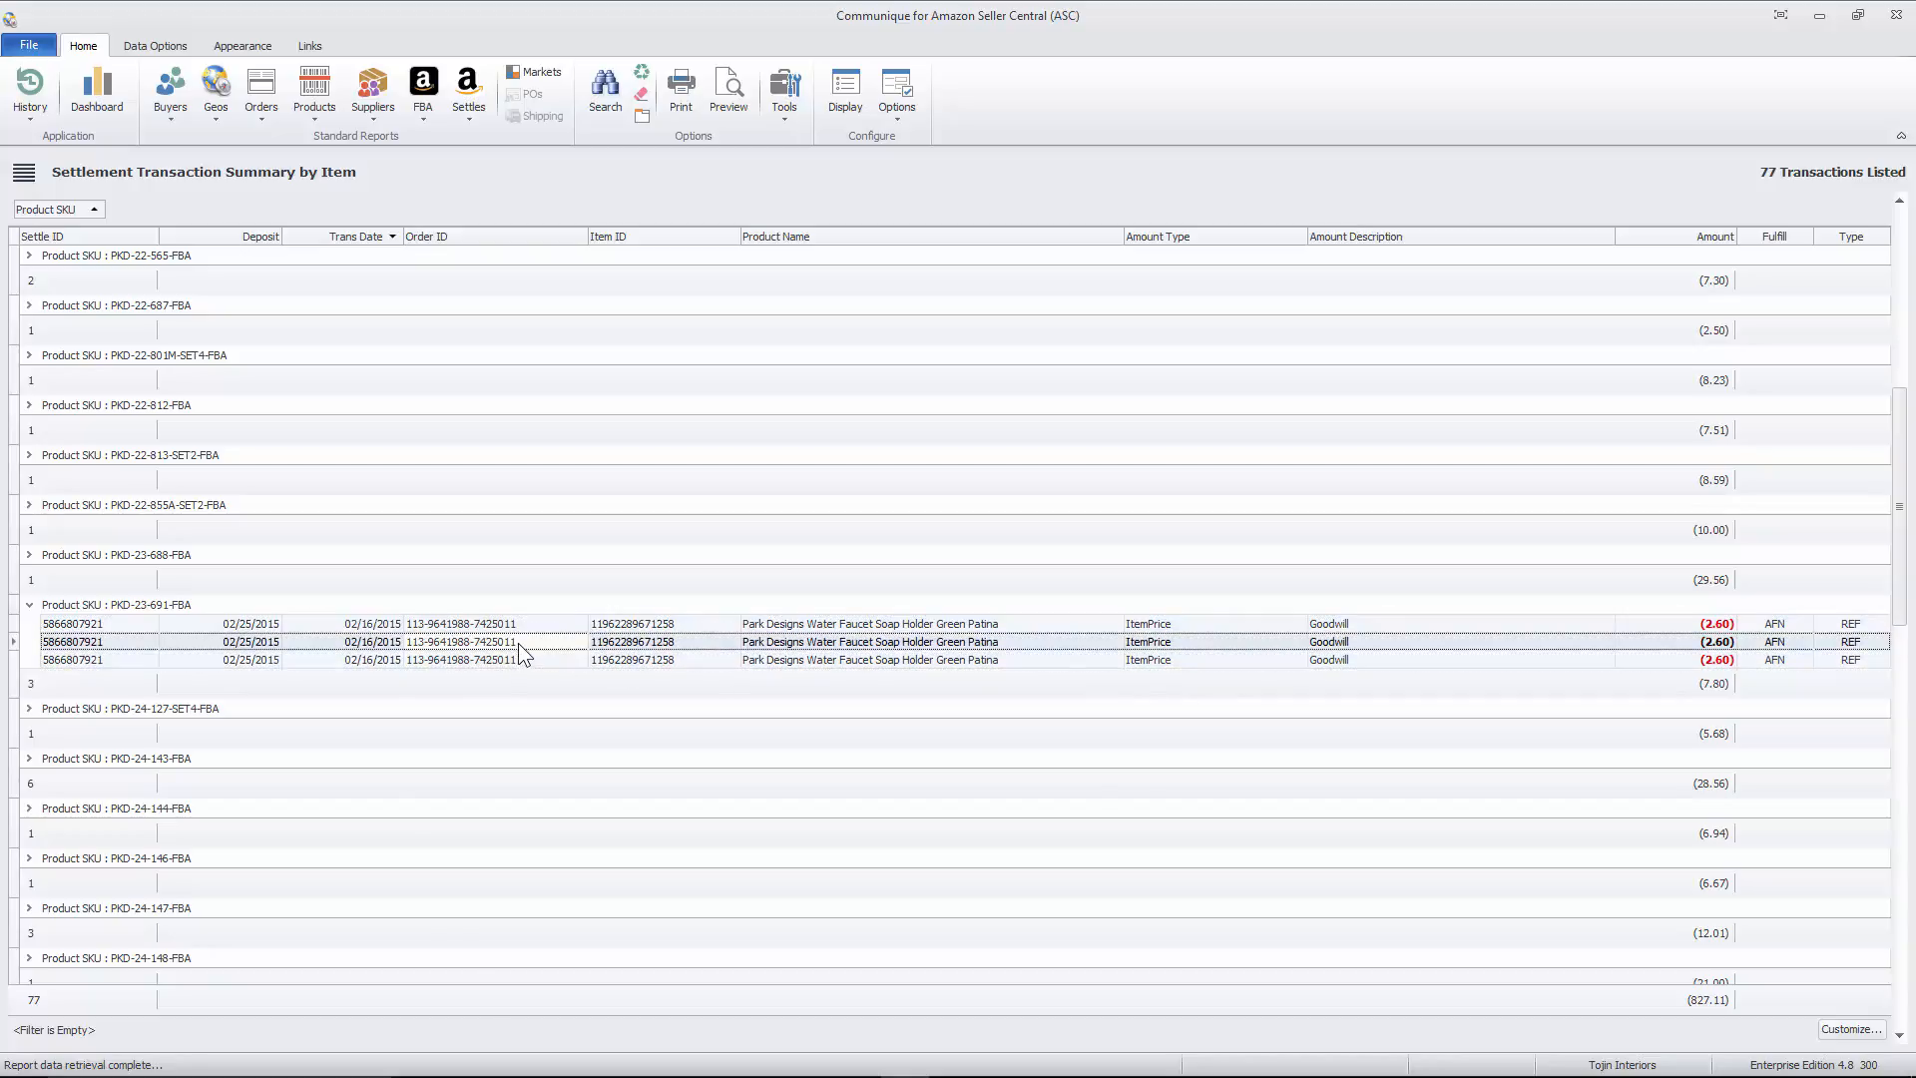
click(519, 625)
click(519, 638)
click(517, 656)
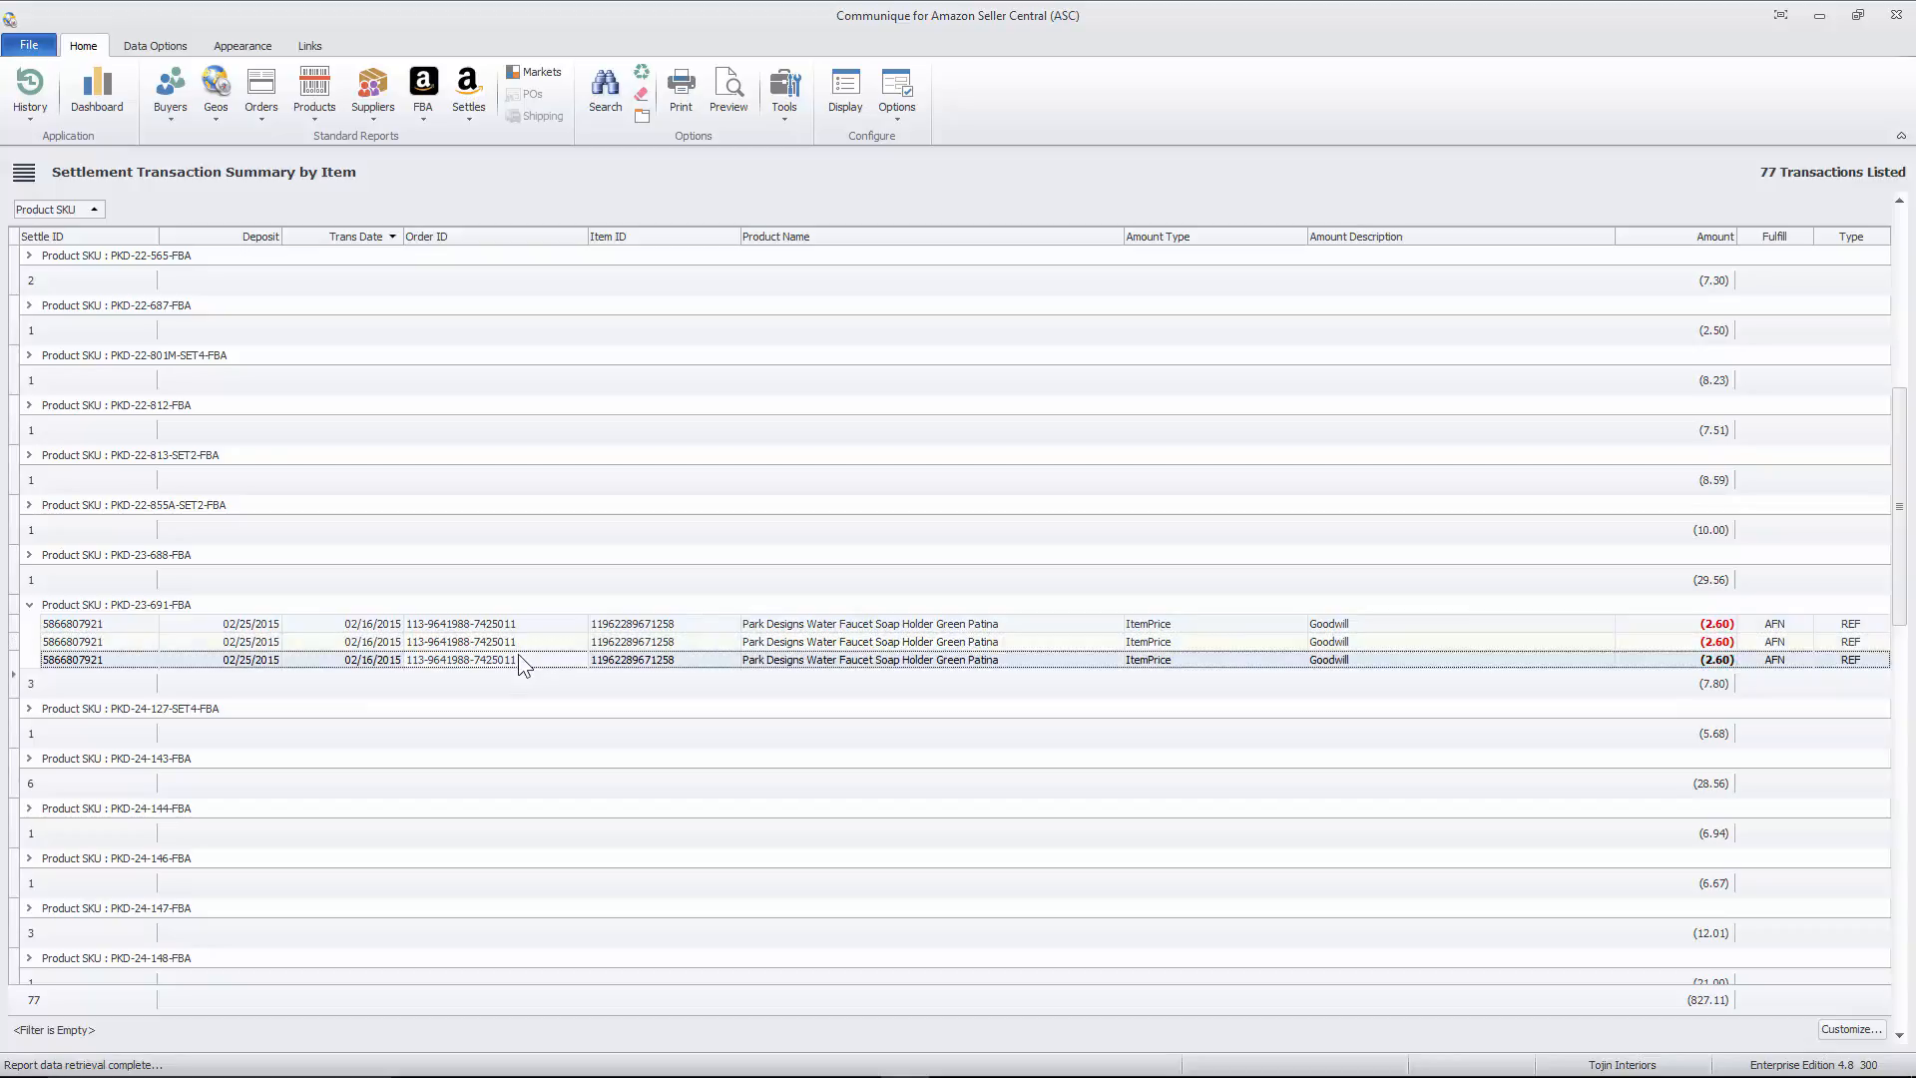
click(518, 639)
- Compare the order IDs of the transactions within the CTW-930053-FBA and DEI-25600-SET2-FBA groups
scroll(407, 364, up, 5)
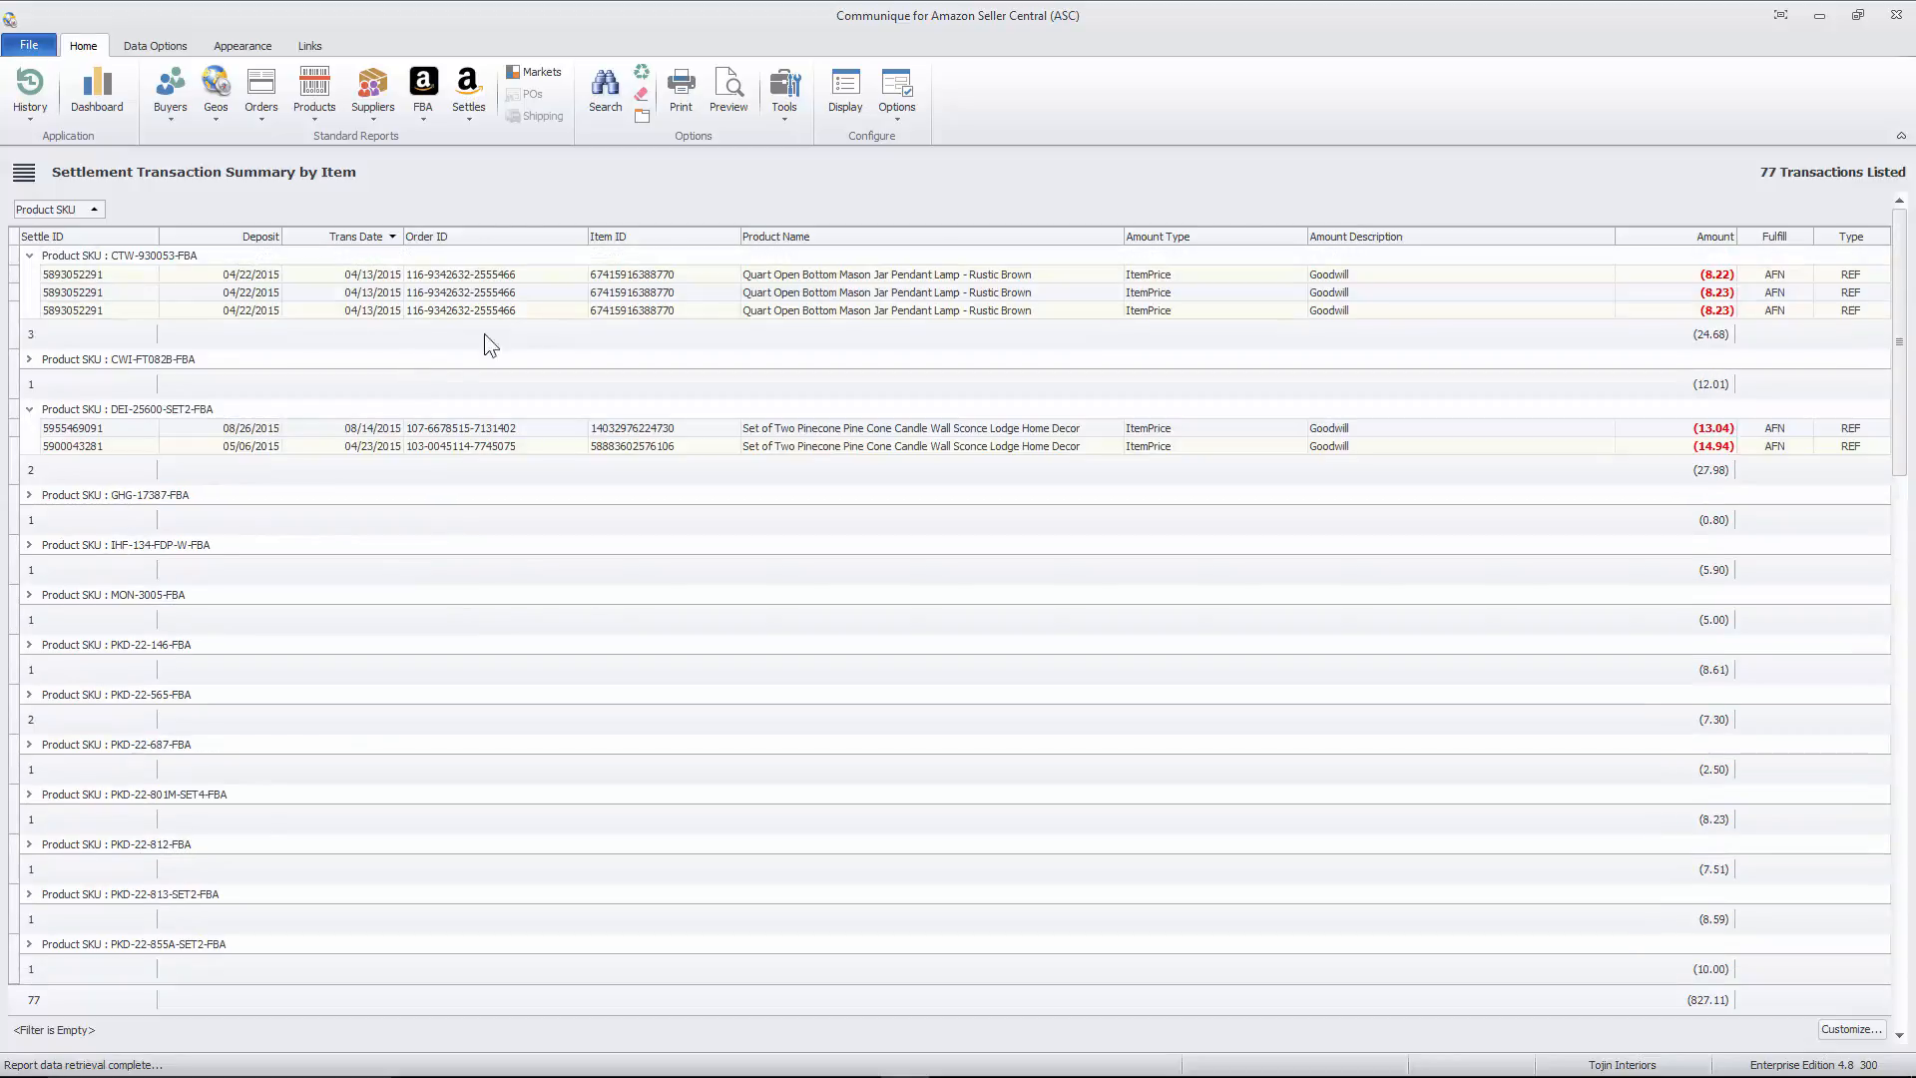
click(523, 310)
click(515, 275)
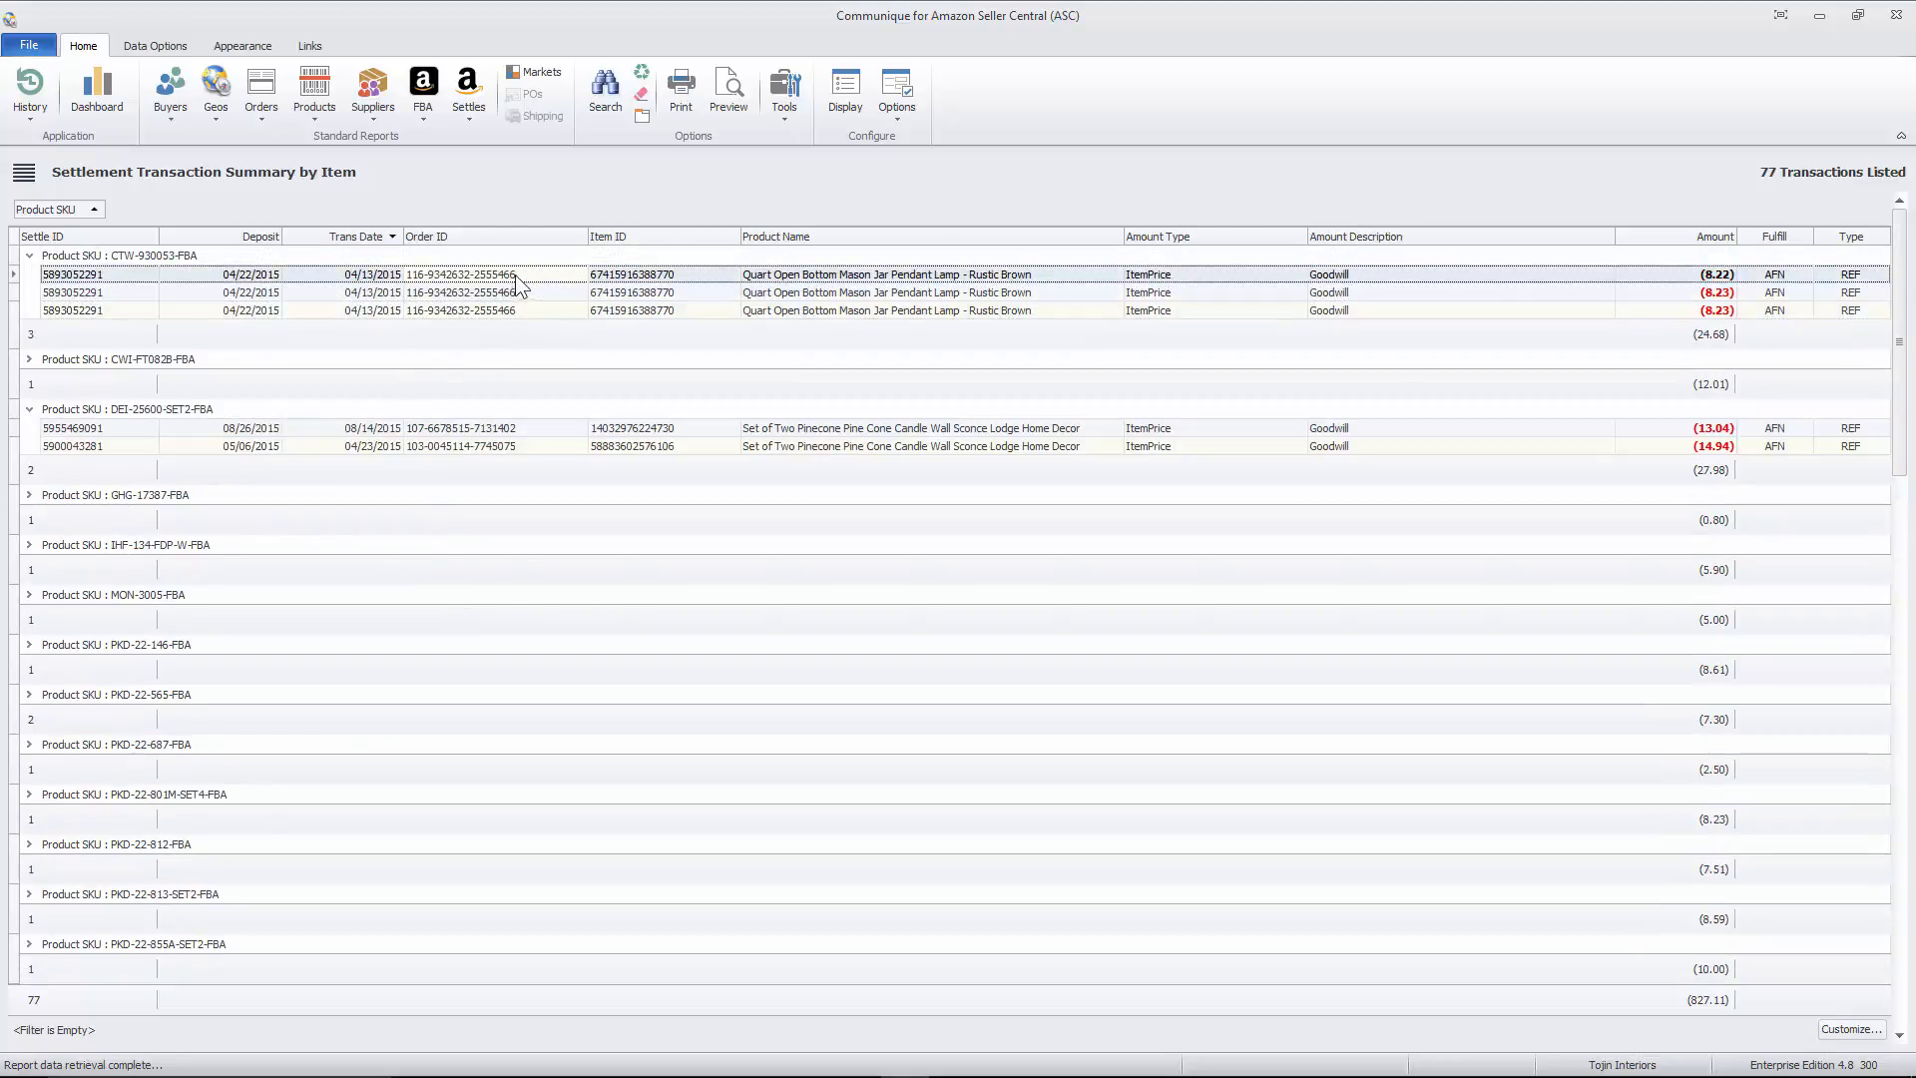
click(509, 435)
click(514, 446)
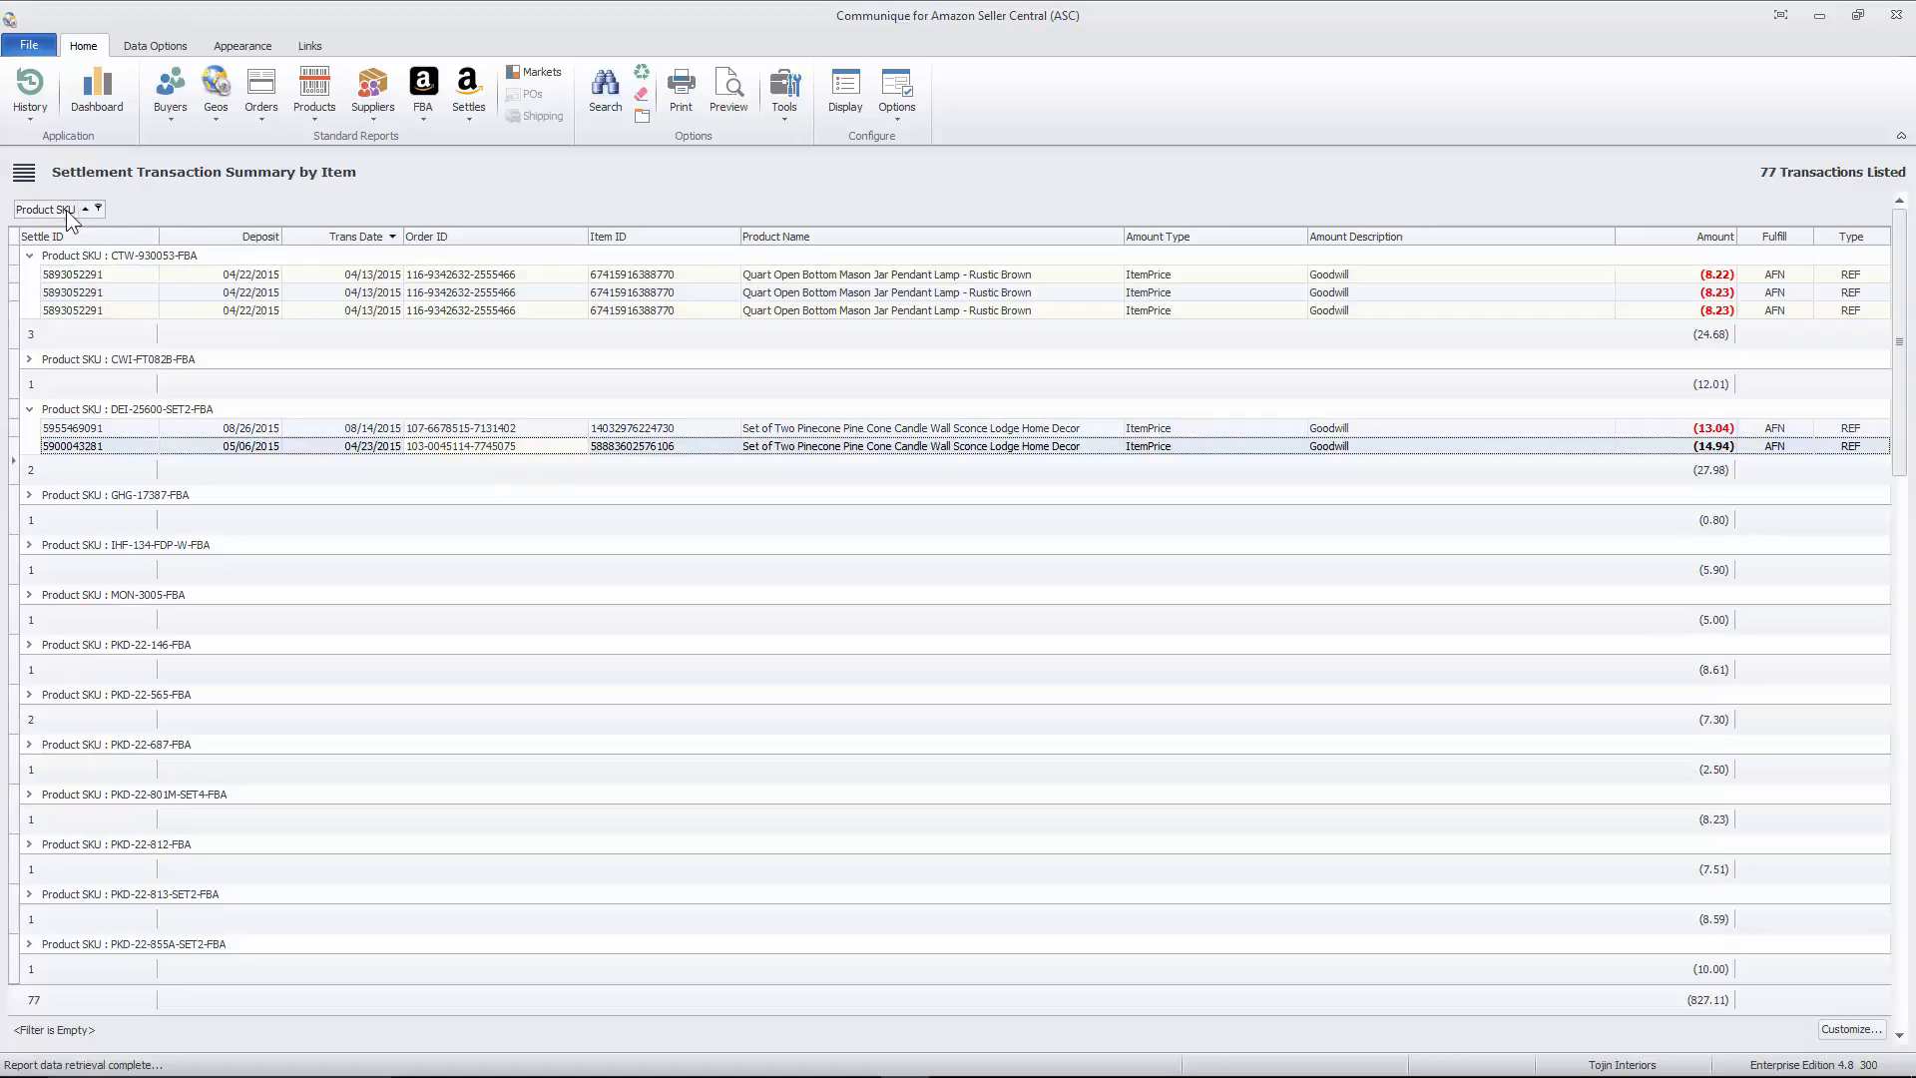
- Remove the Product SKU grouping and reset the report's search filters to their defaults
drag(69, 209, 748, 235)
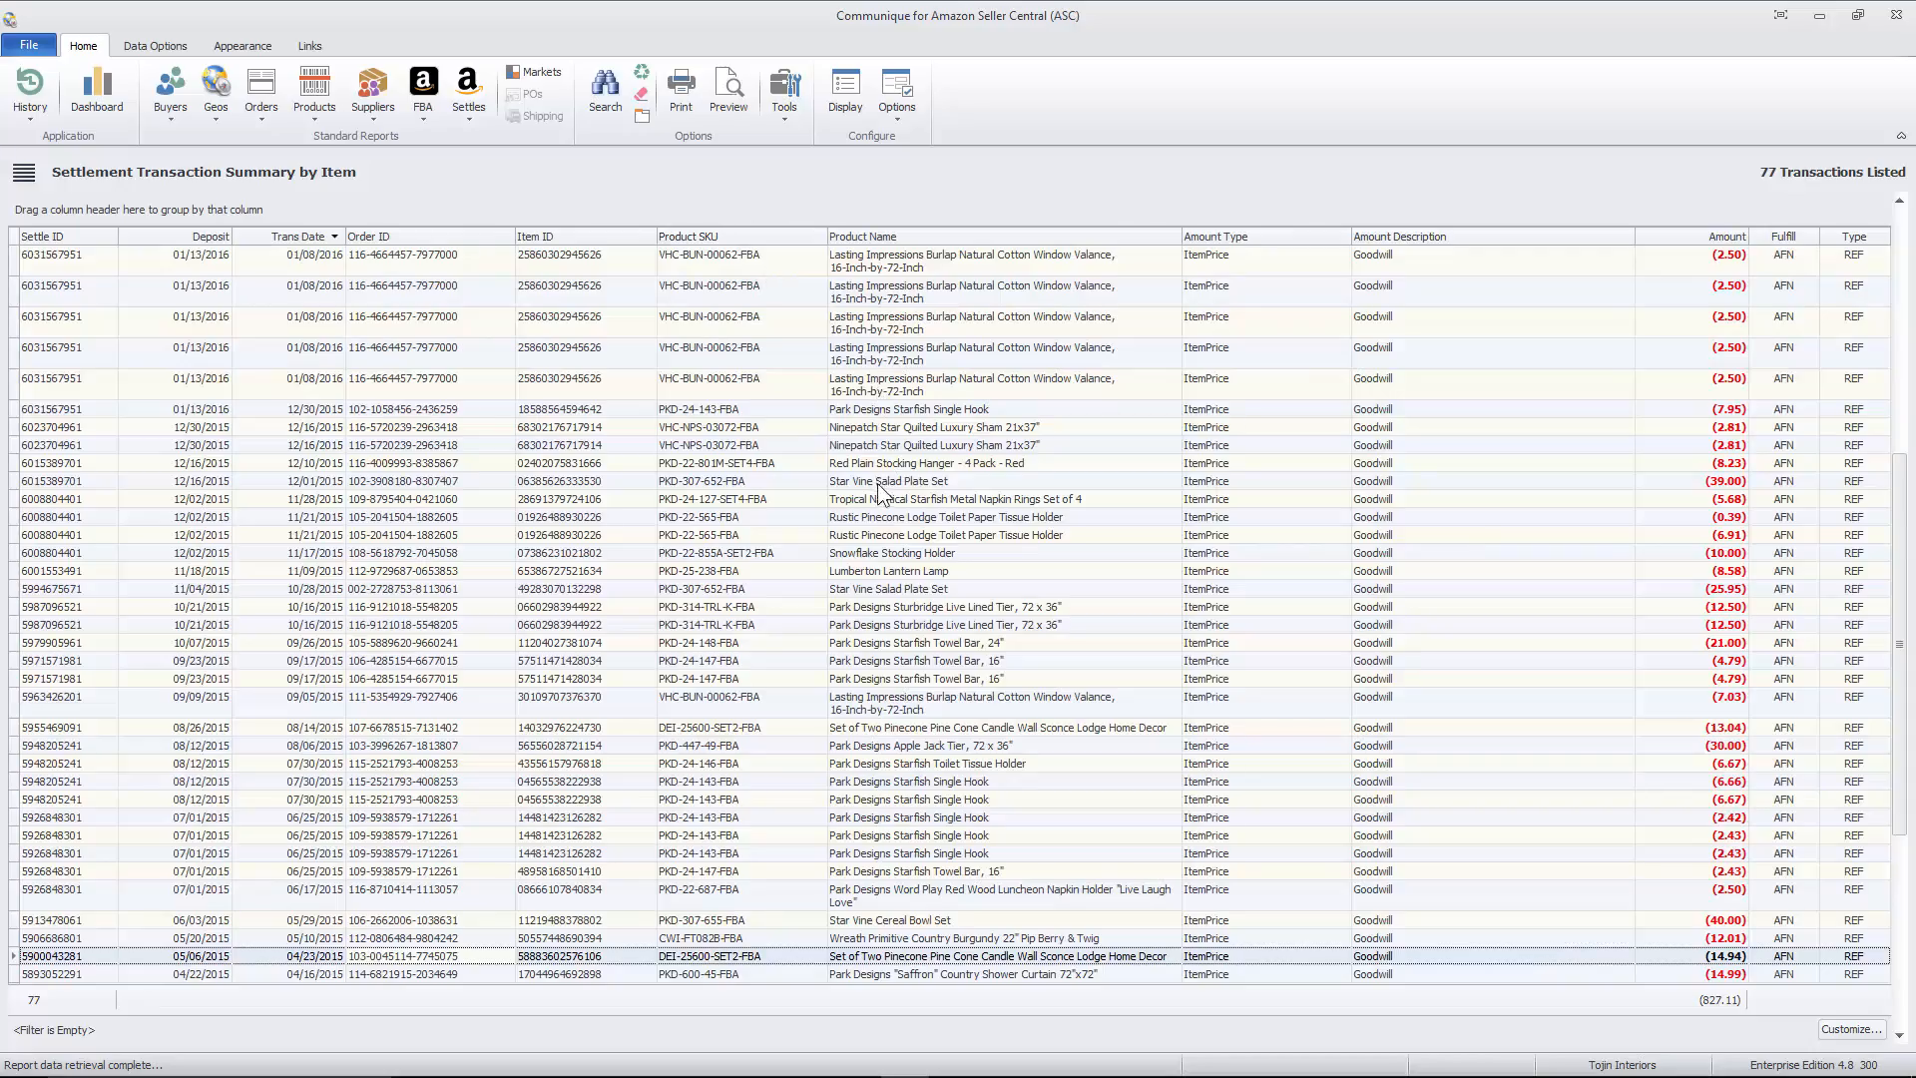
click(950, 411)
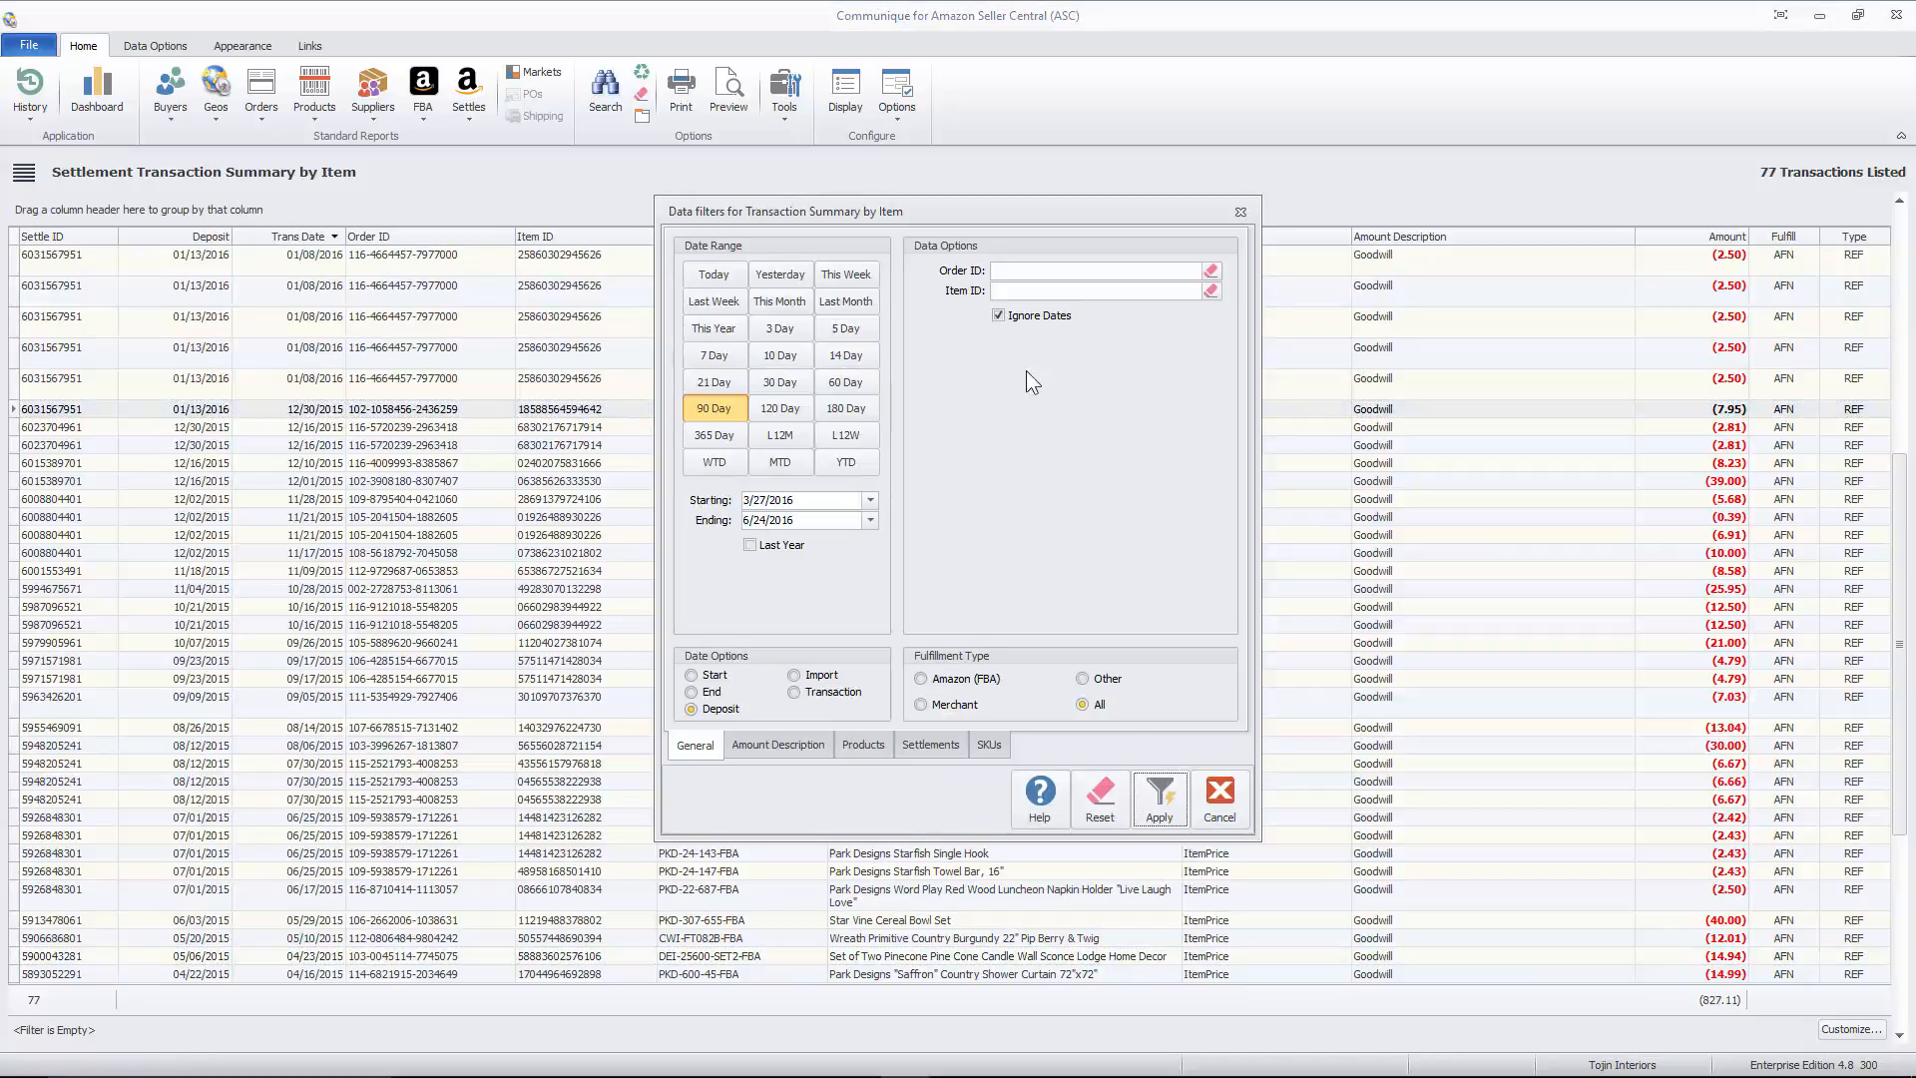
click(1102, 799)
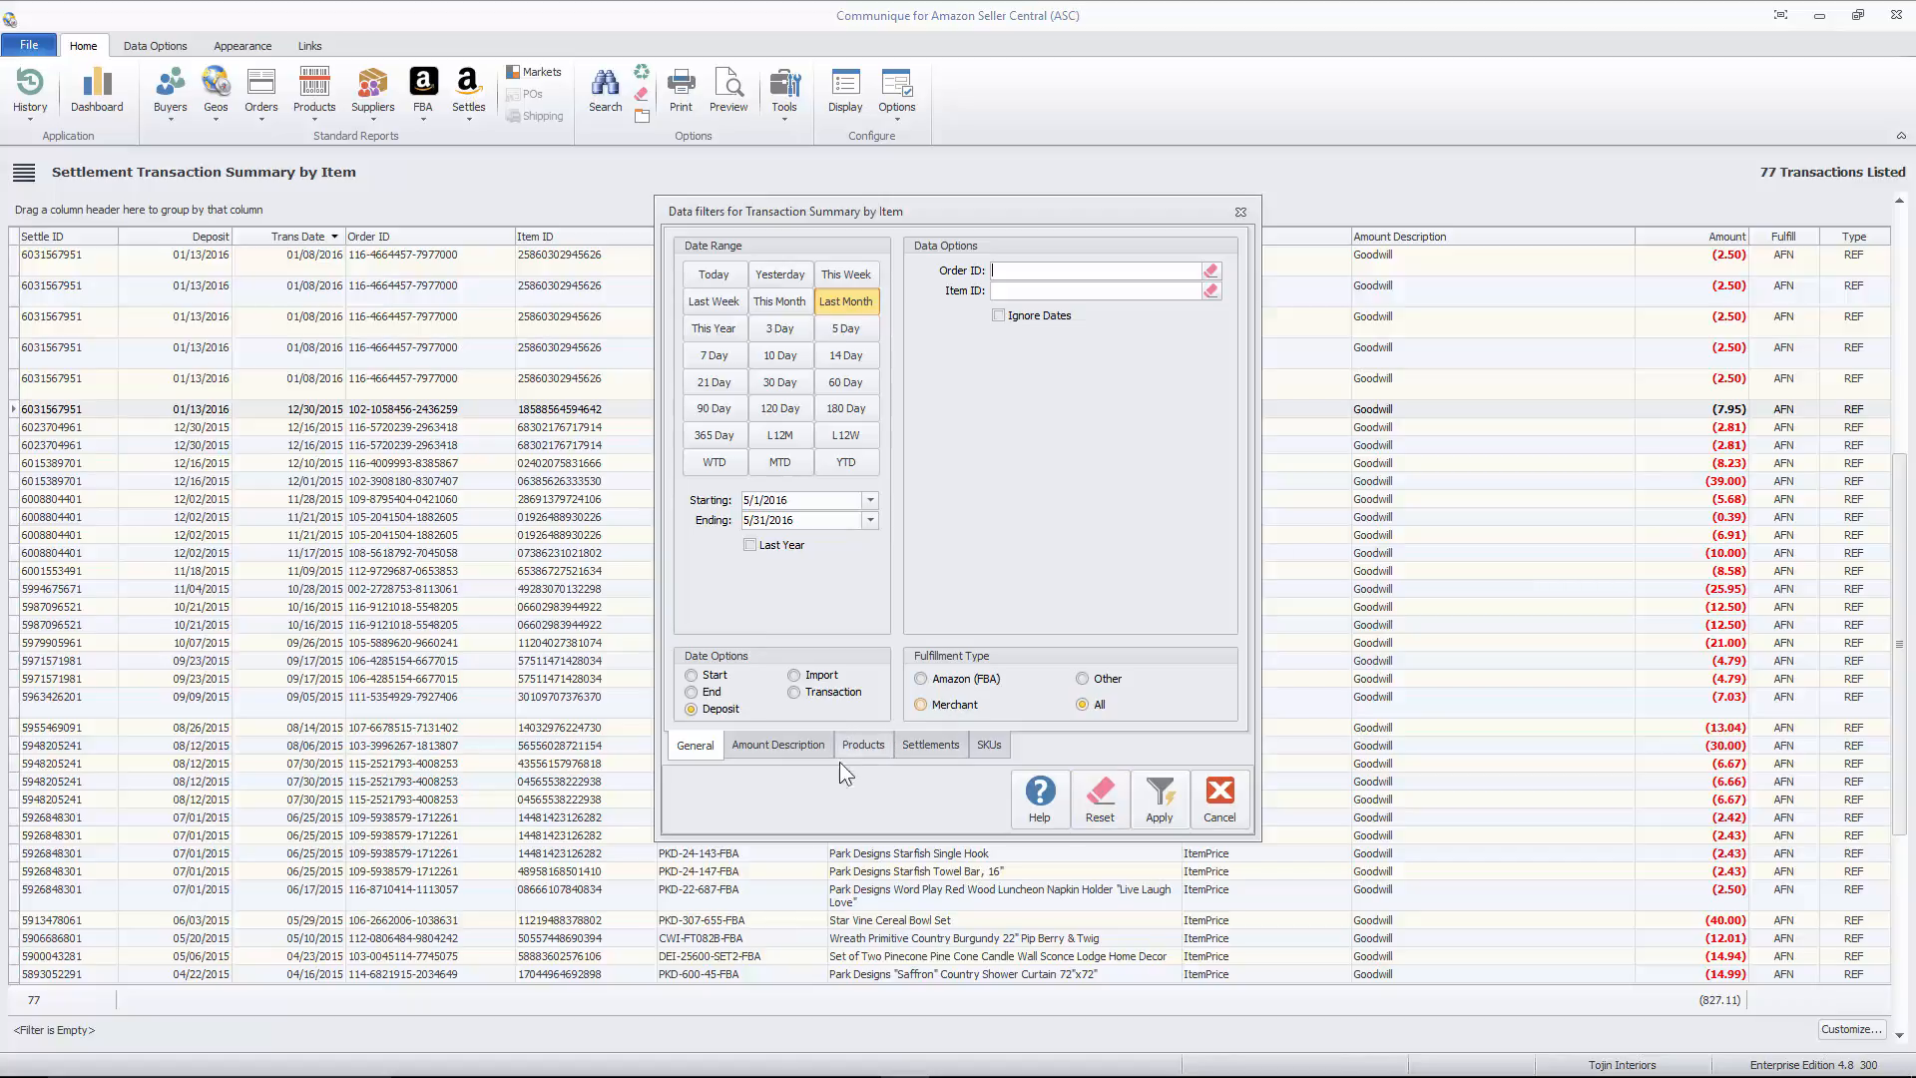
- Set the product SKU filter to PKD-309-19 and run the report for deposits dated Last Month
click(863, 745)
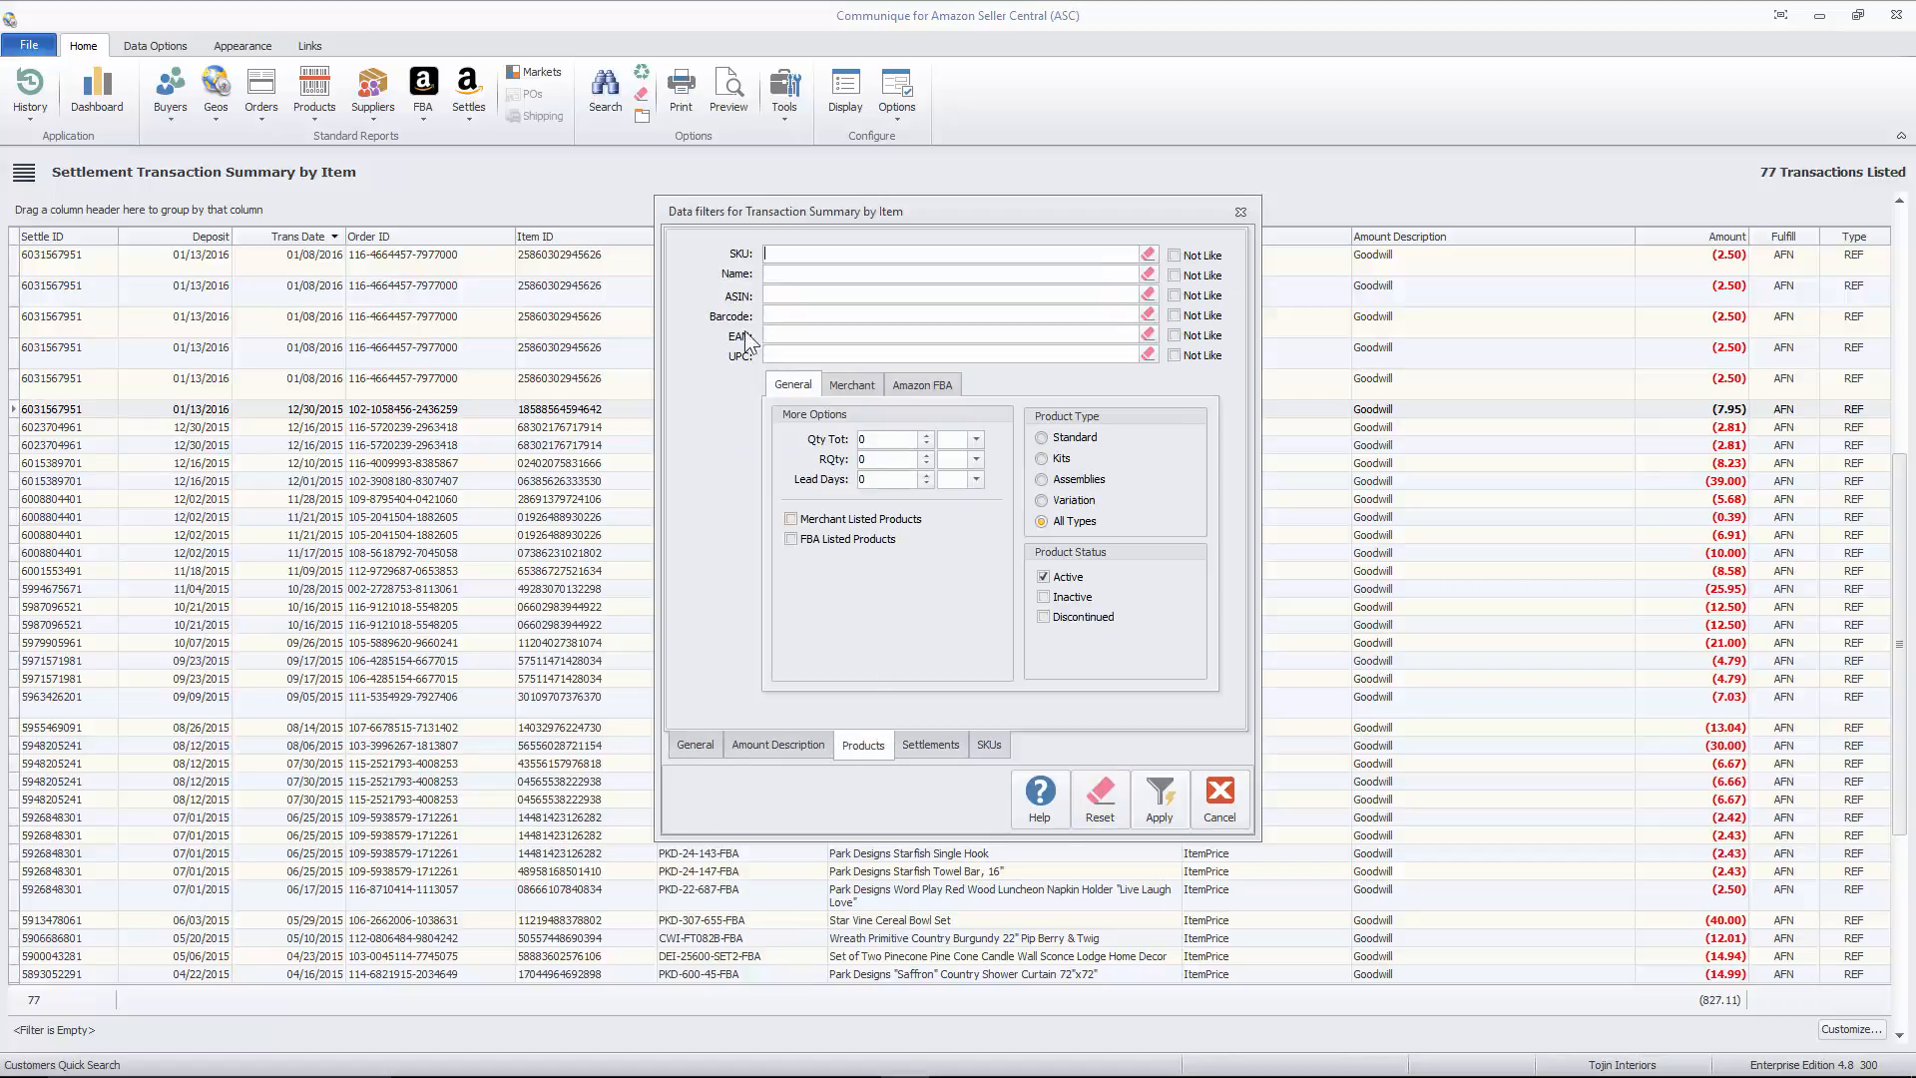
click(792, 255)
text(P)
text(KD-160-18)
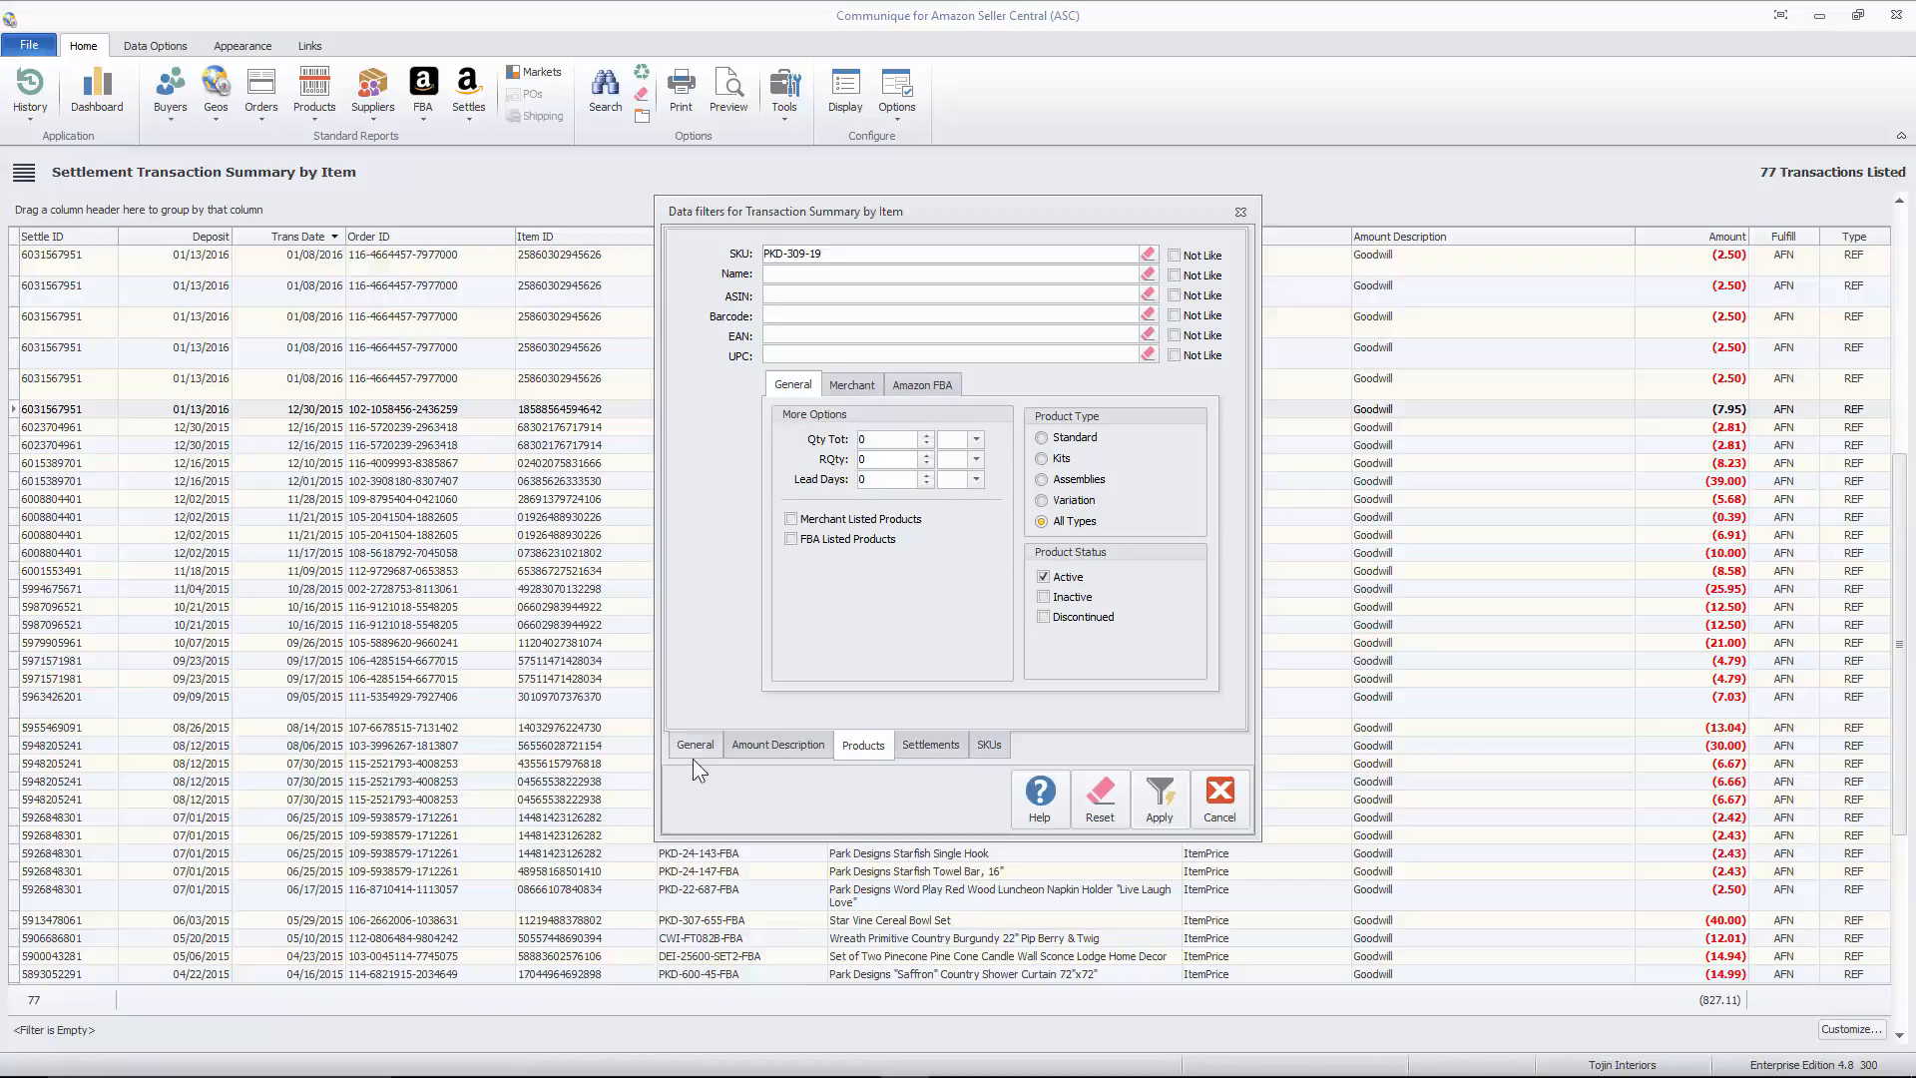
click(701, 746)
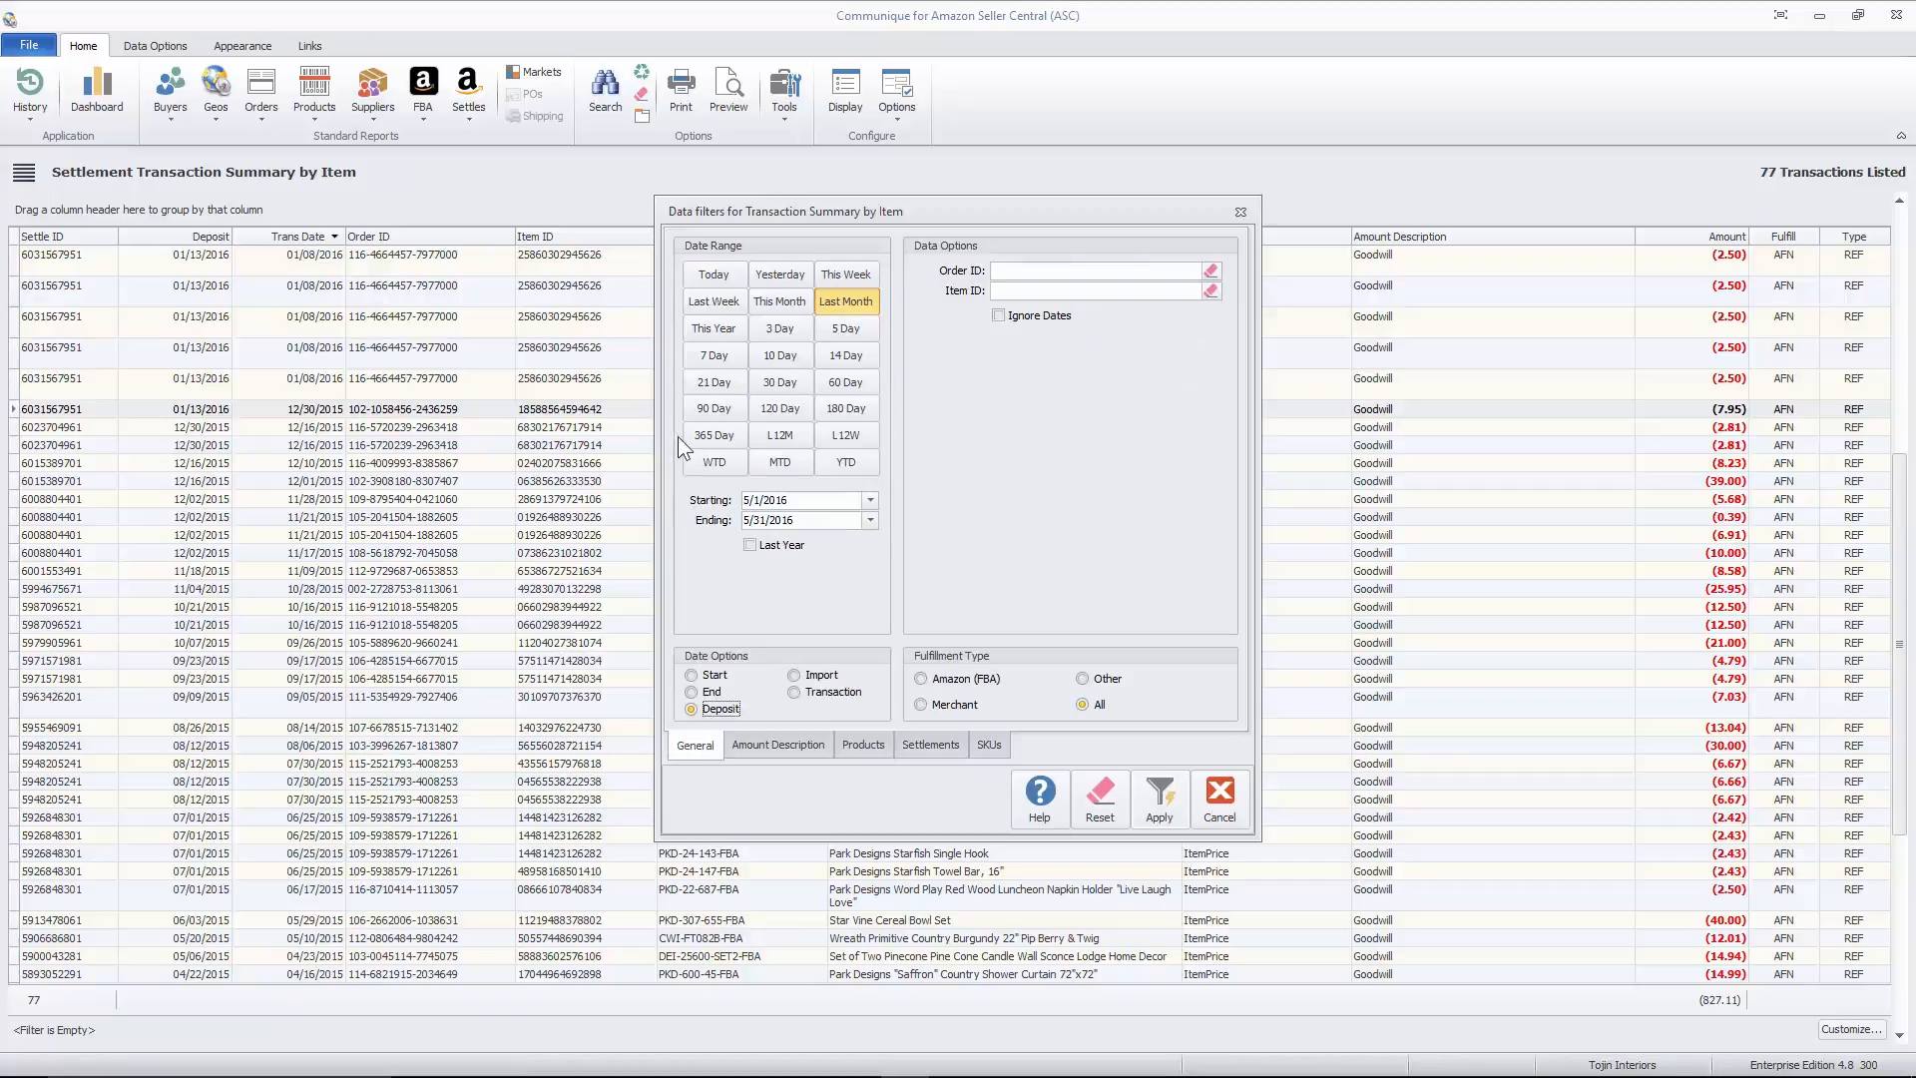
click(1160, 810)
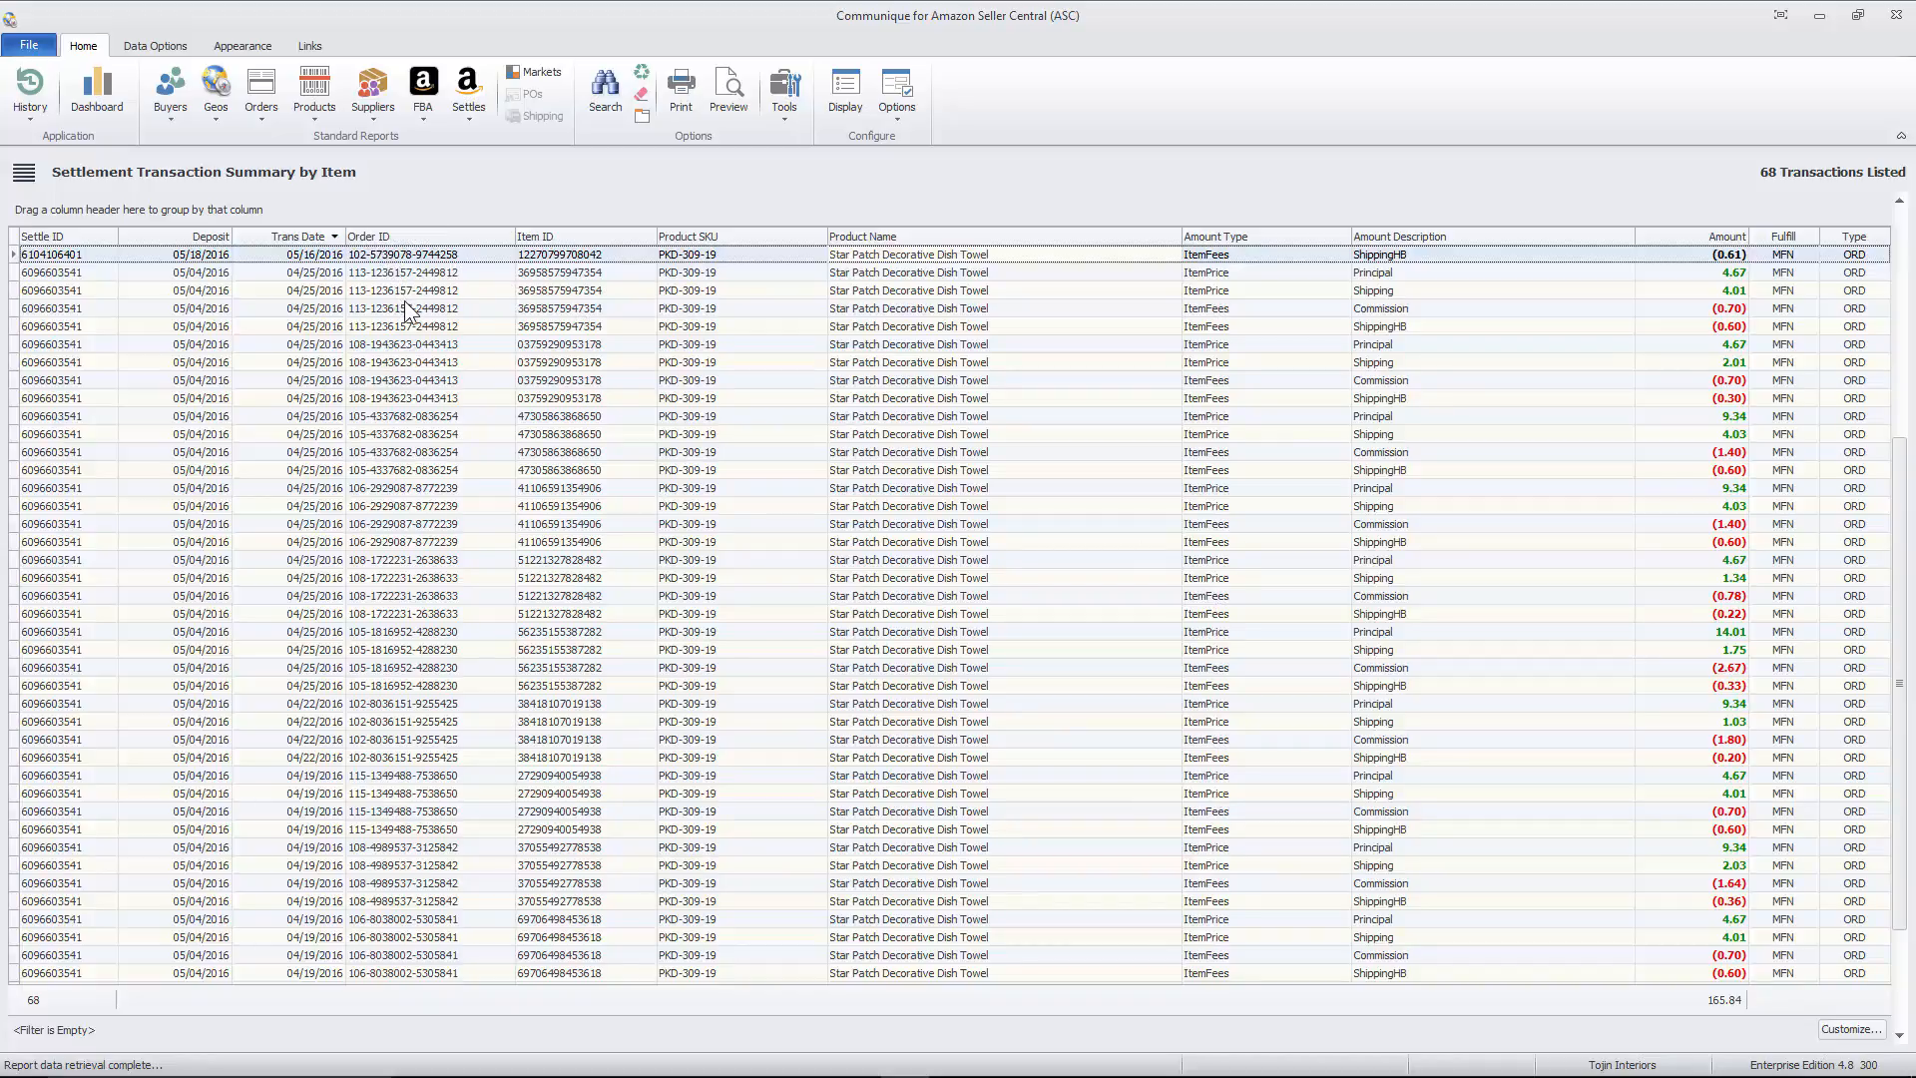
- Reopen the search filters, turn on Ignore Dates and rerun the PKD-309-19 report across all dates
right_click(864, 399)
click(901, 410)
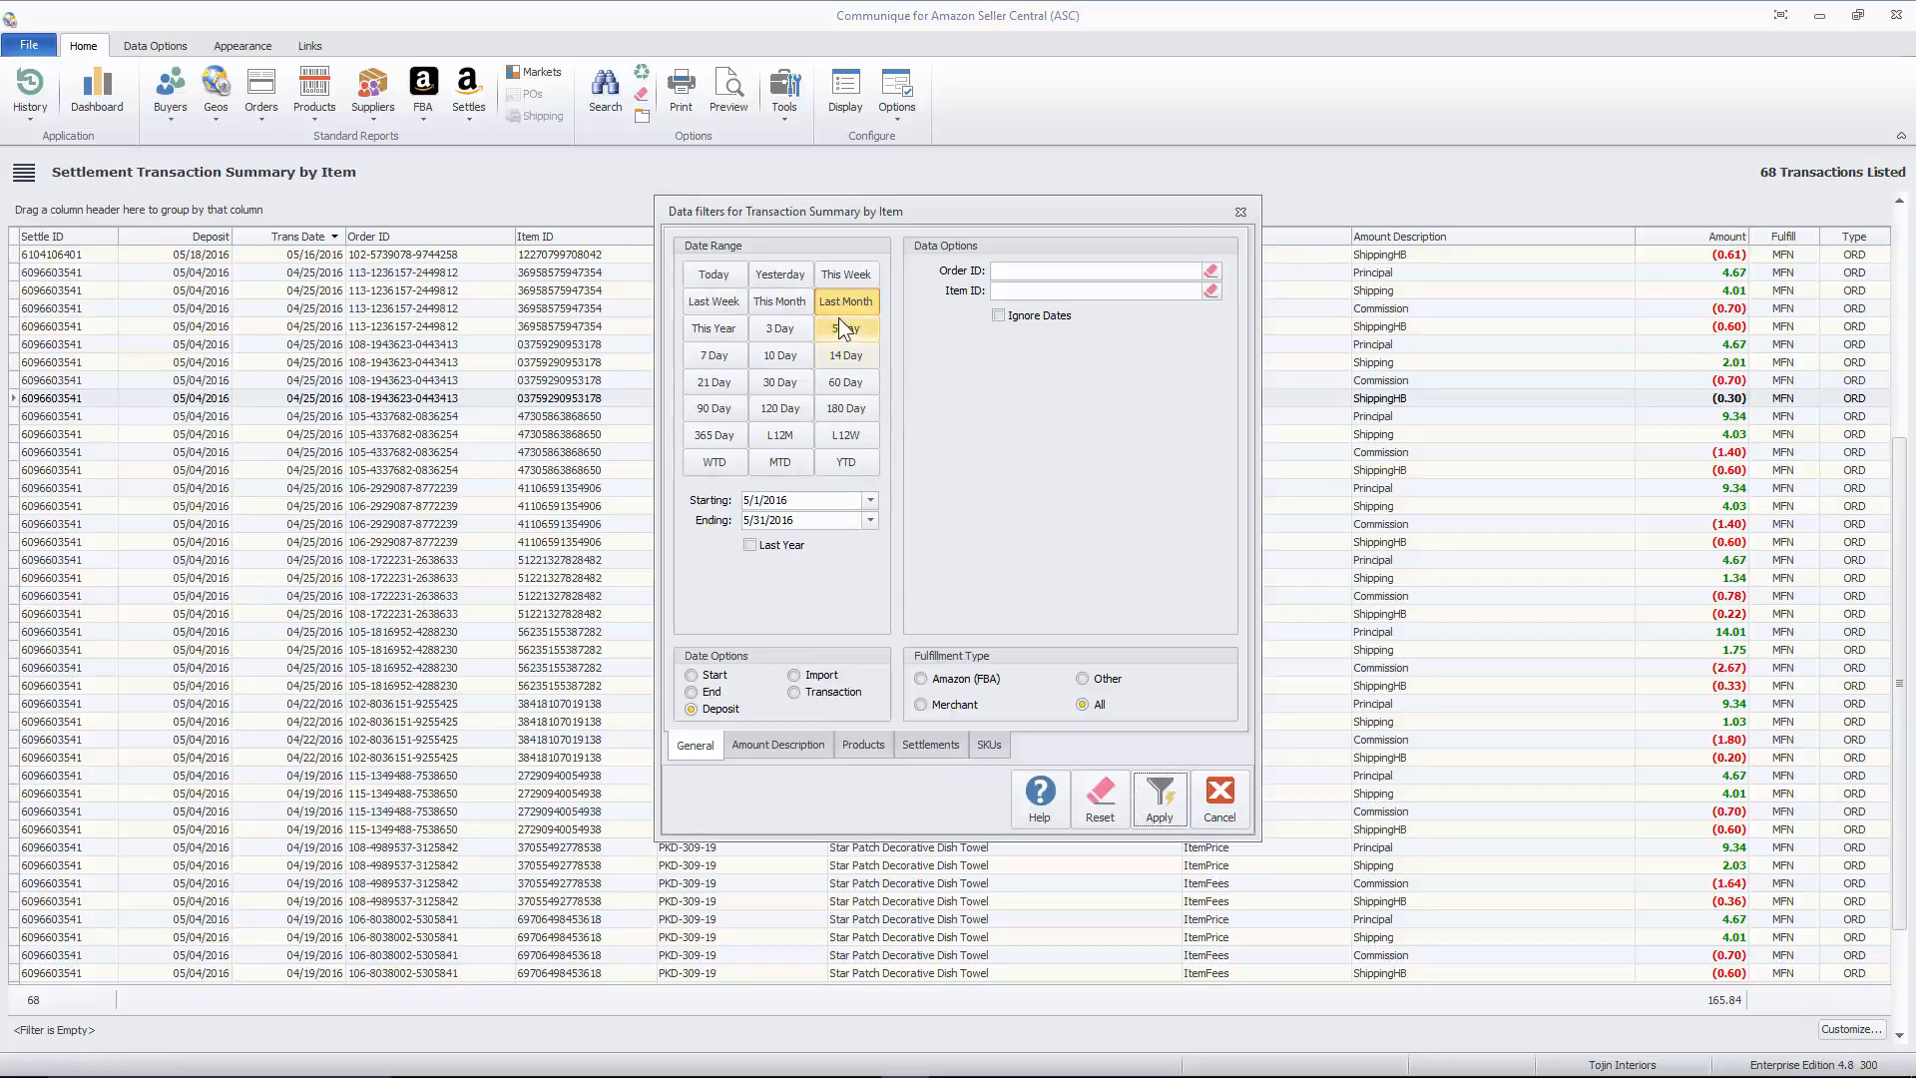
click(1032, 318)
click(1157, 790)
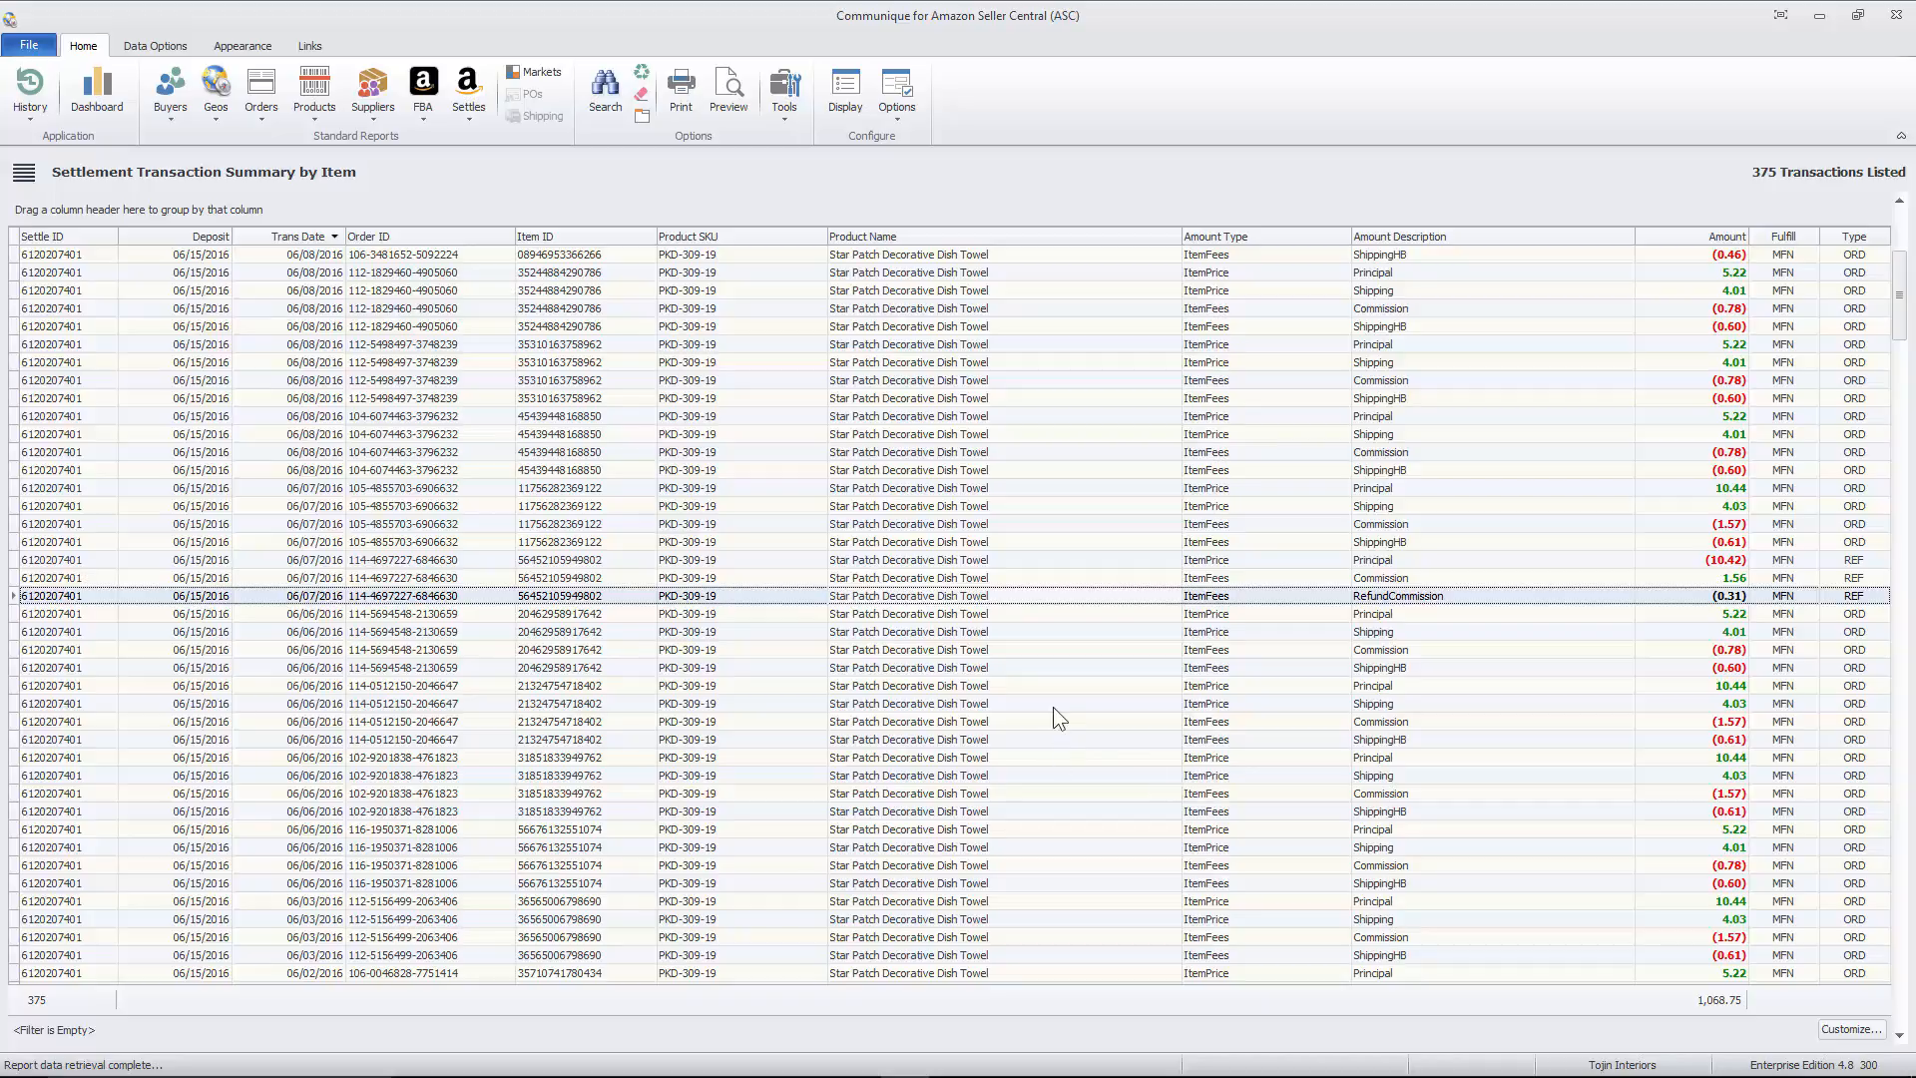
- Group the PKD-309-19 transactions by Order ID and collapse the expanded order containing the refund
drag(389, 237, 40, 205)
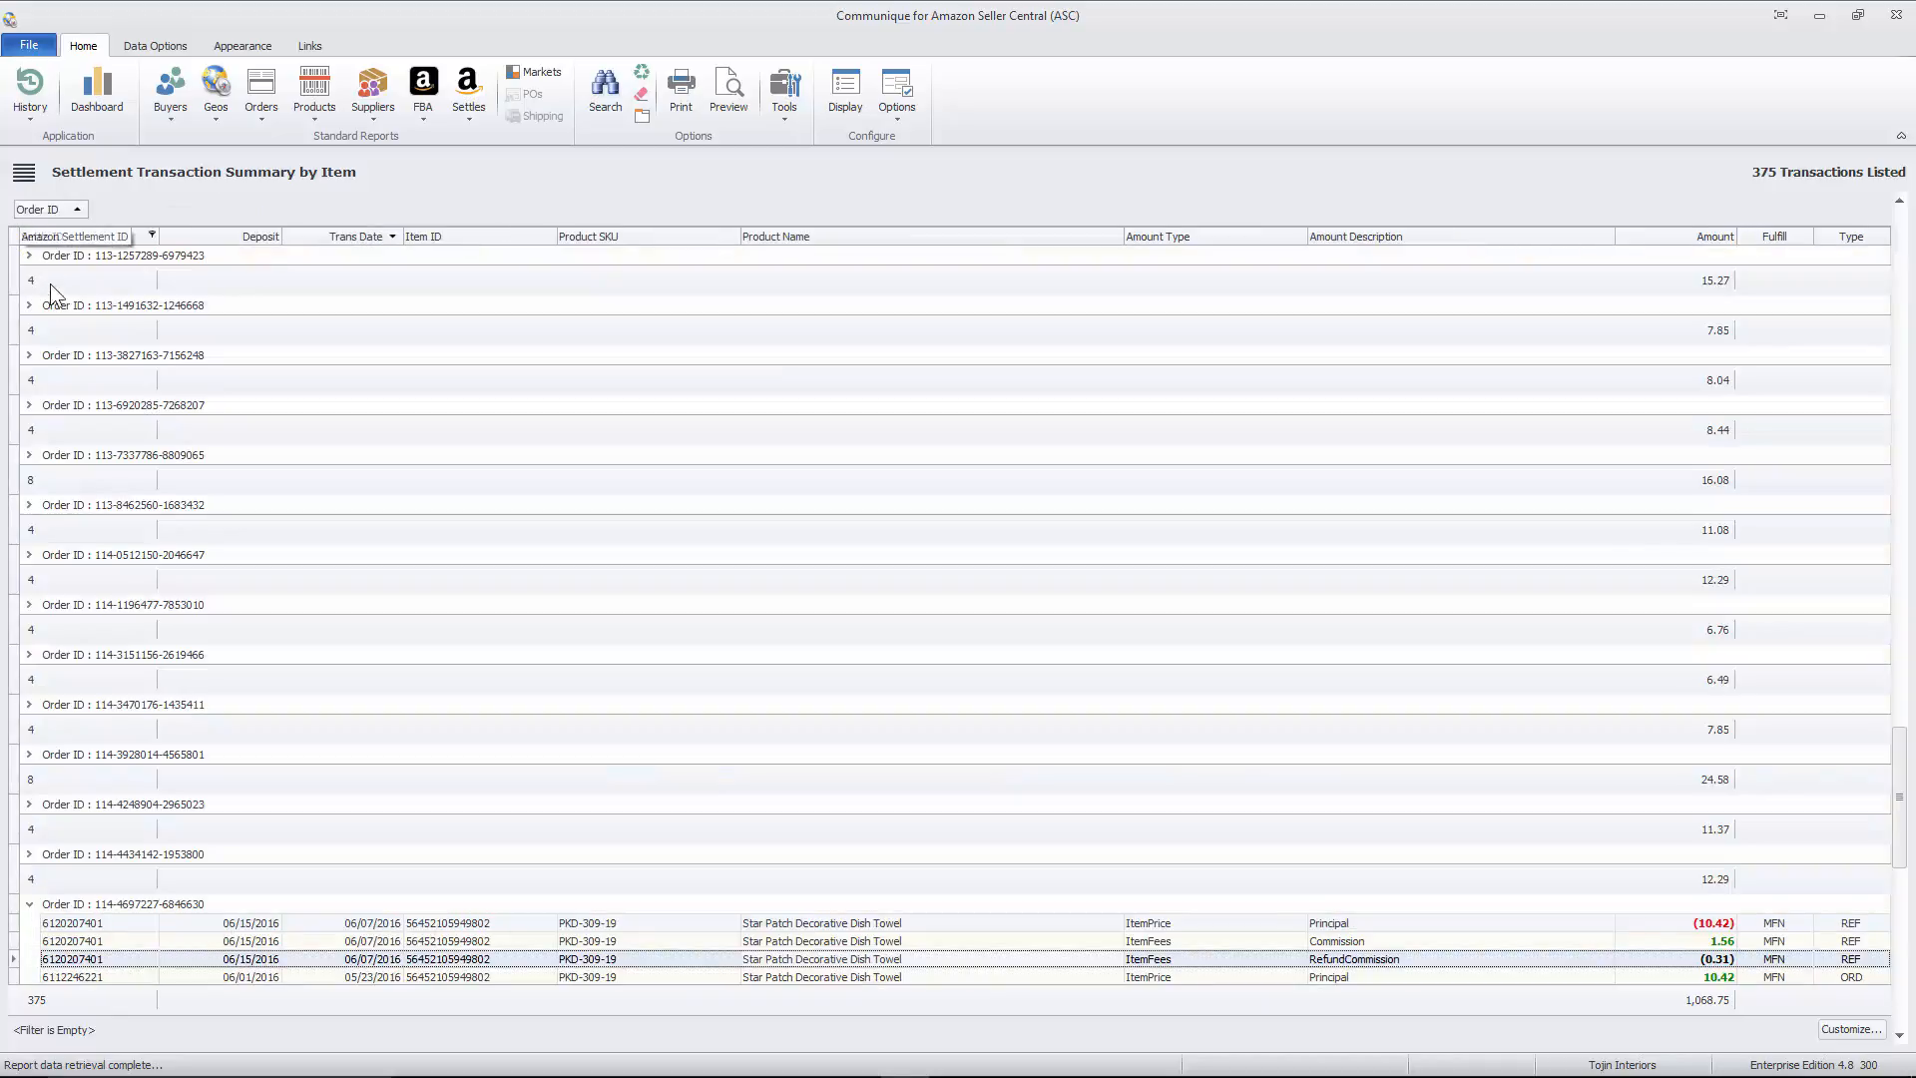
click(30, 905)
scroll(236, 667, up, 5)
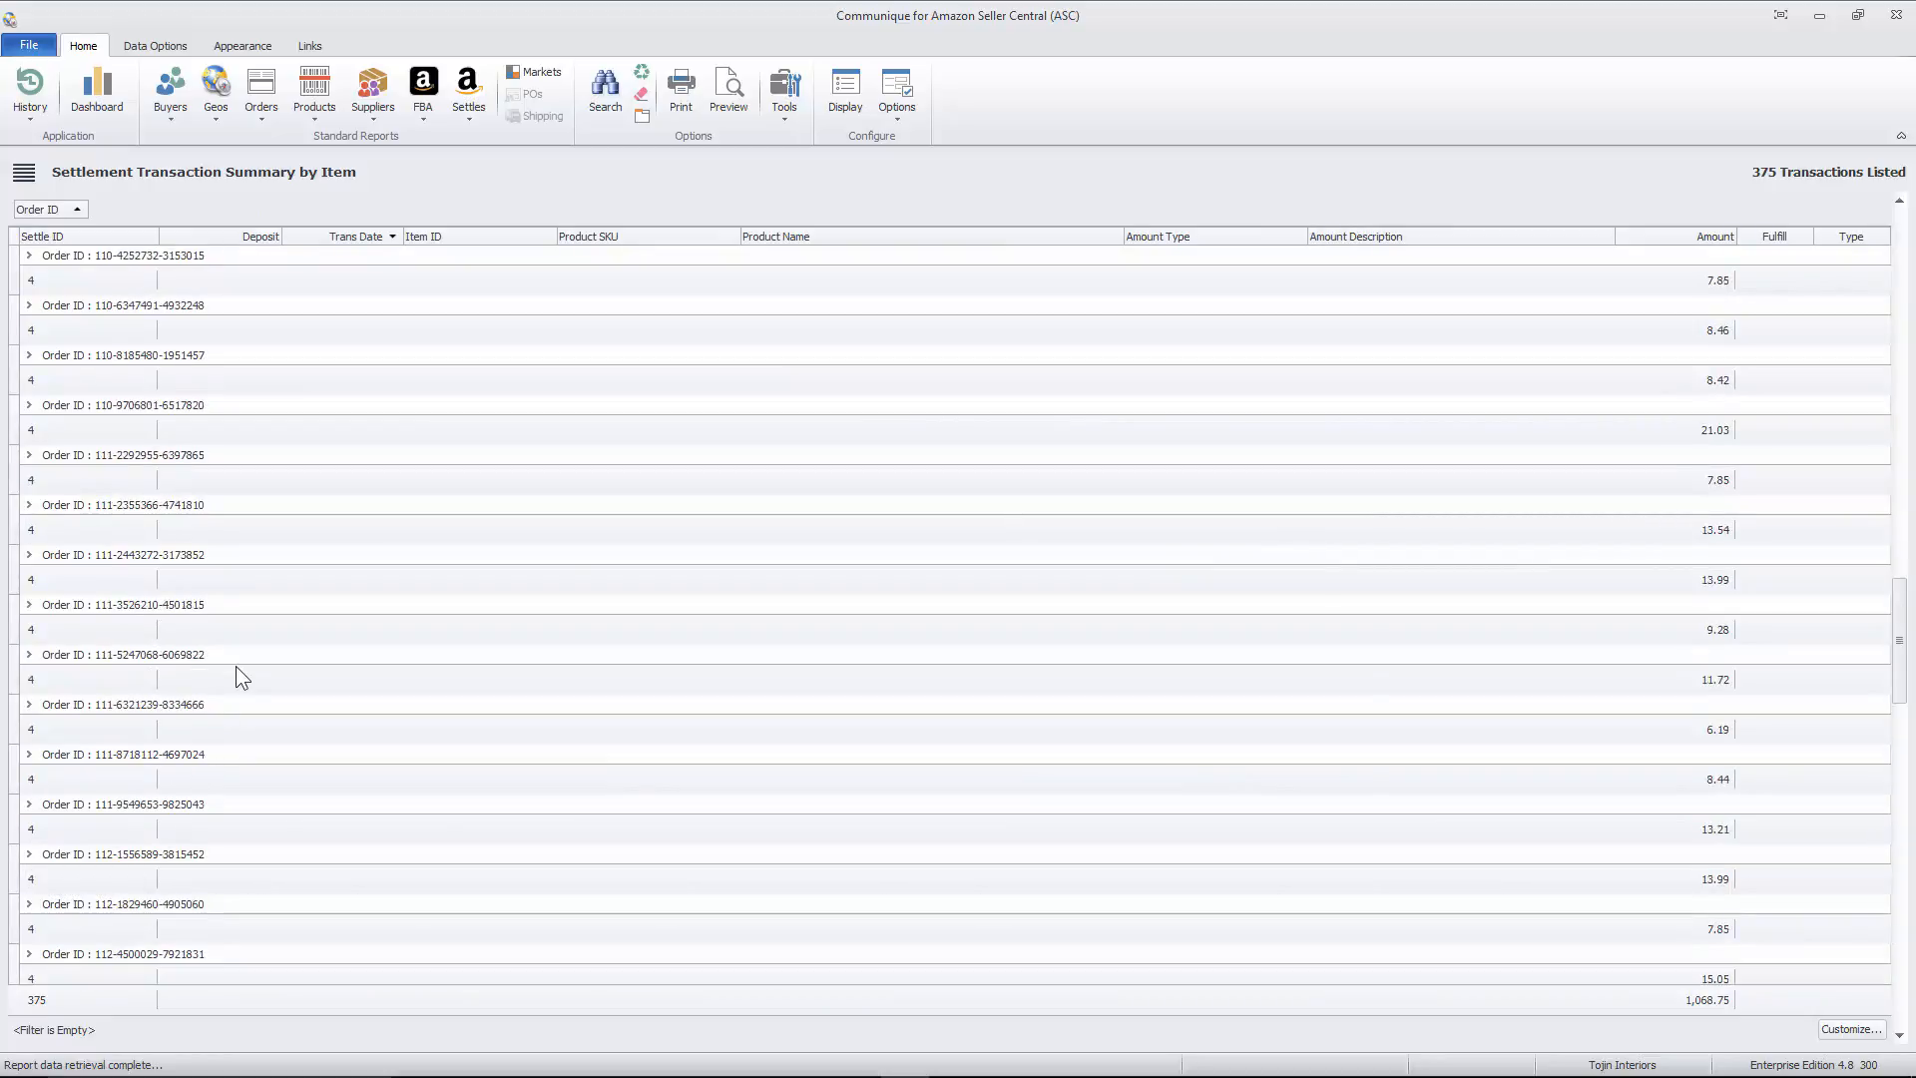
scroll(235, 668, down, 15)
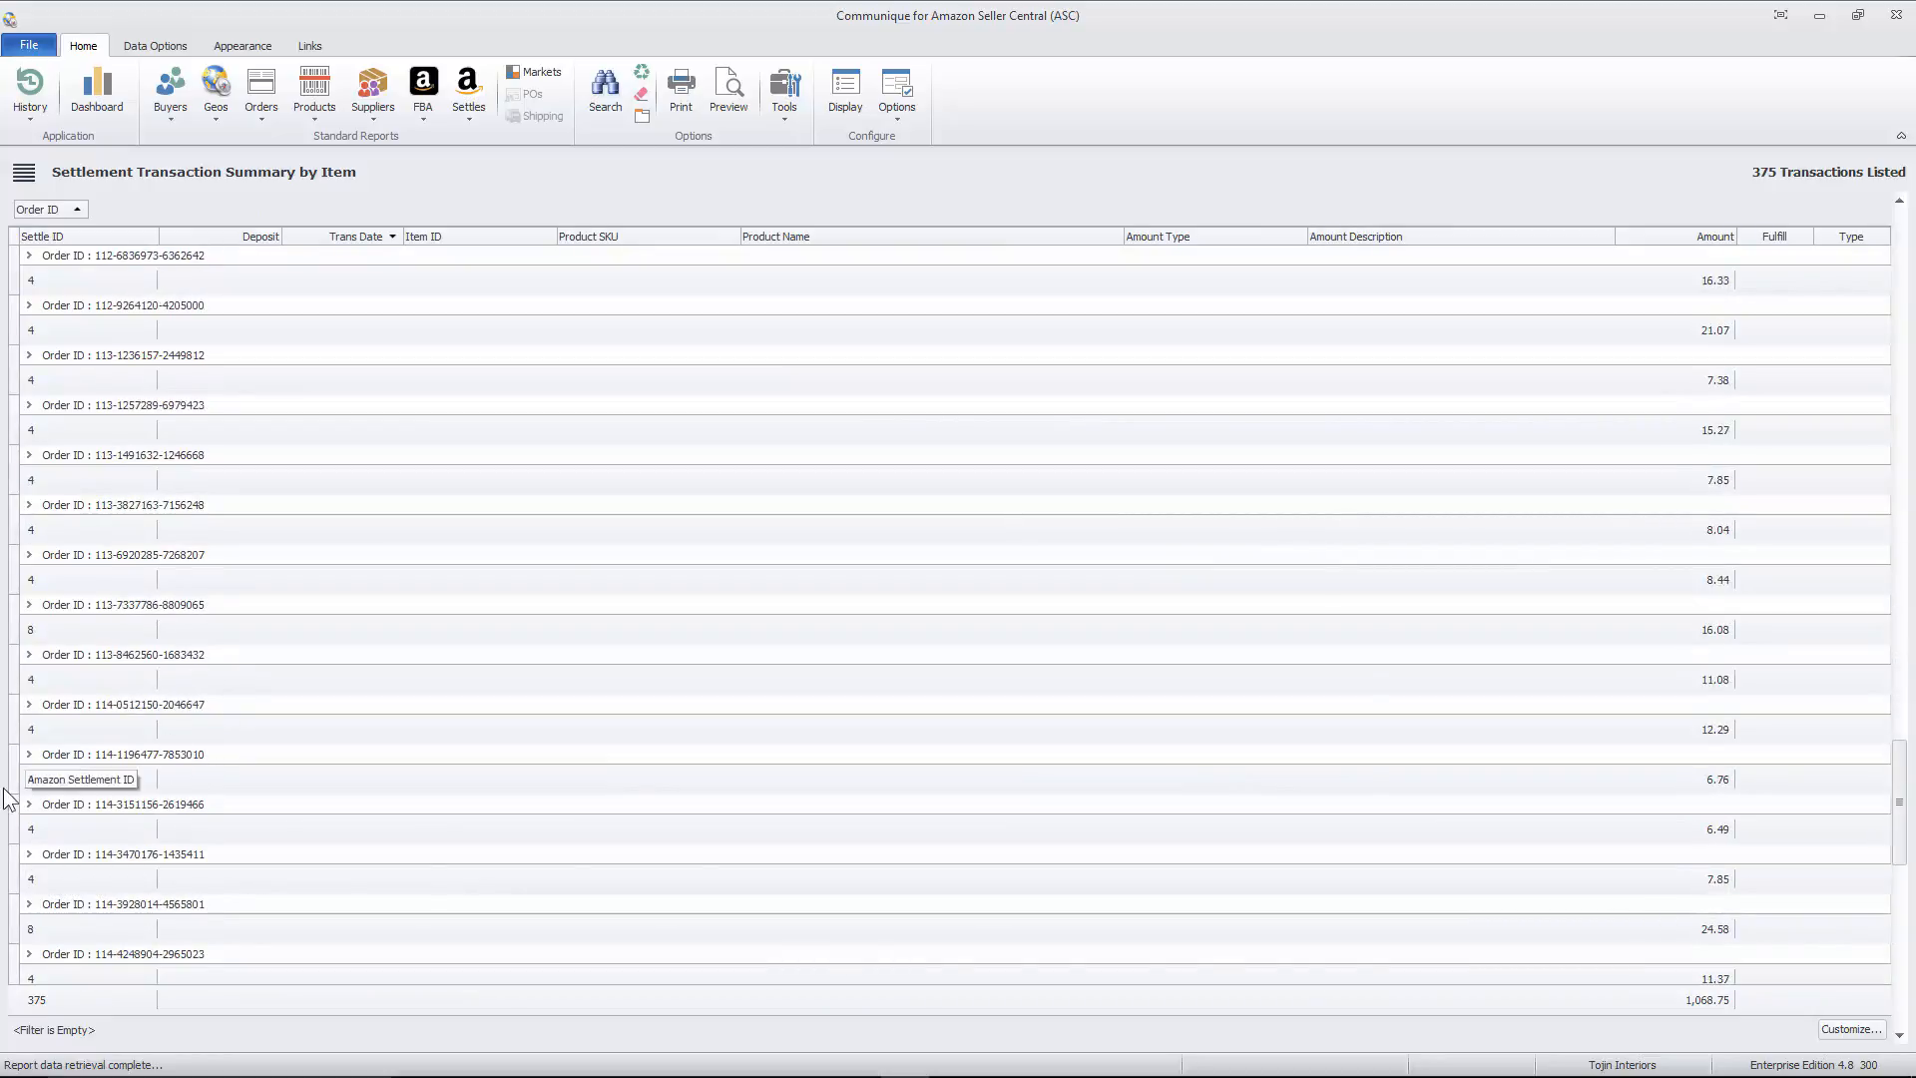
- Expand the eight-transaction order and two other order groups to examine their price and fee transactions
click(30, 604)
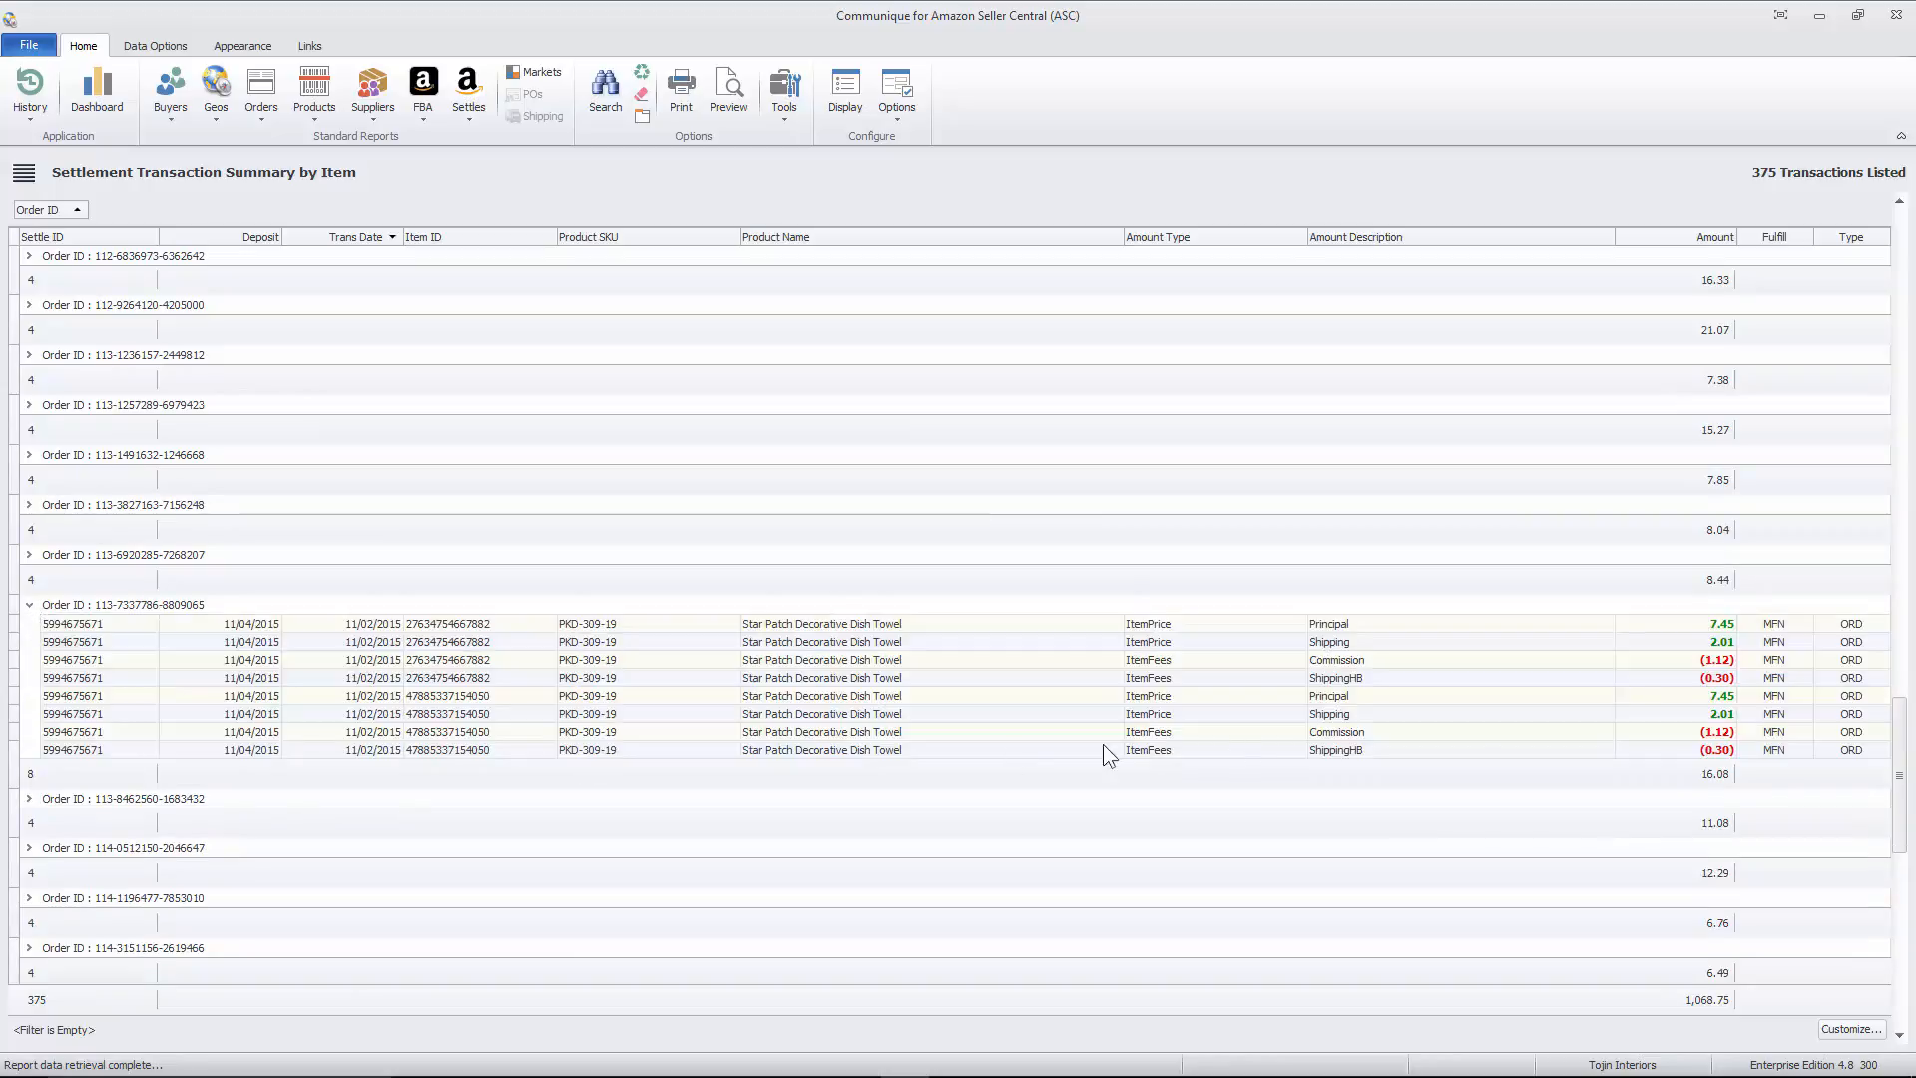
scroll(31, 555, up, 4)
click(30, 555)
click(29, 406)
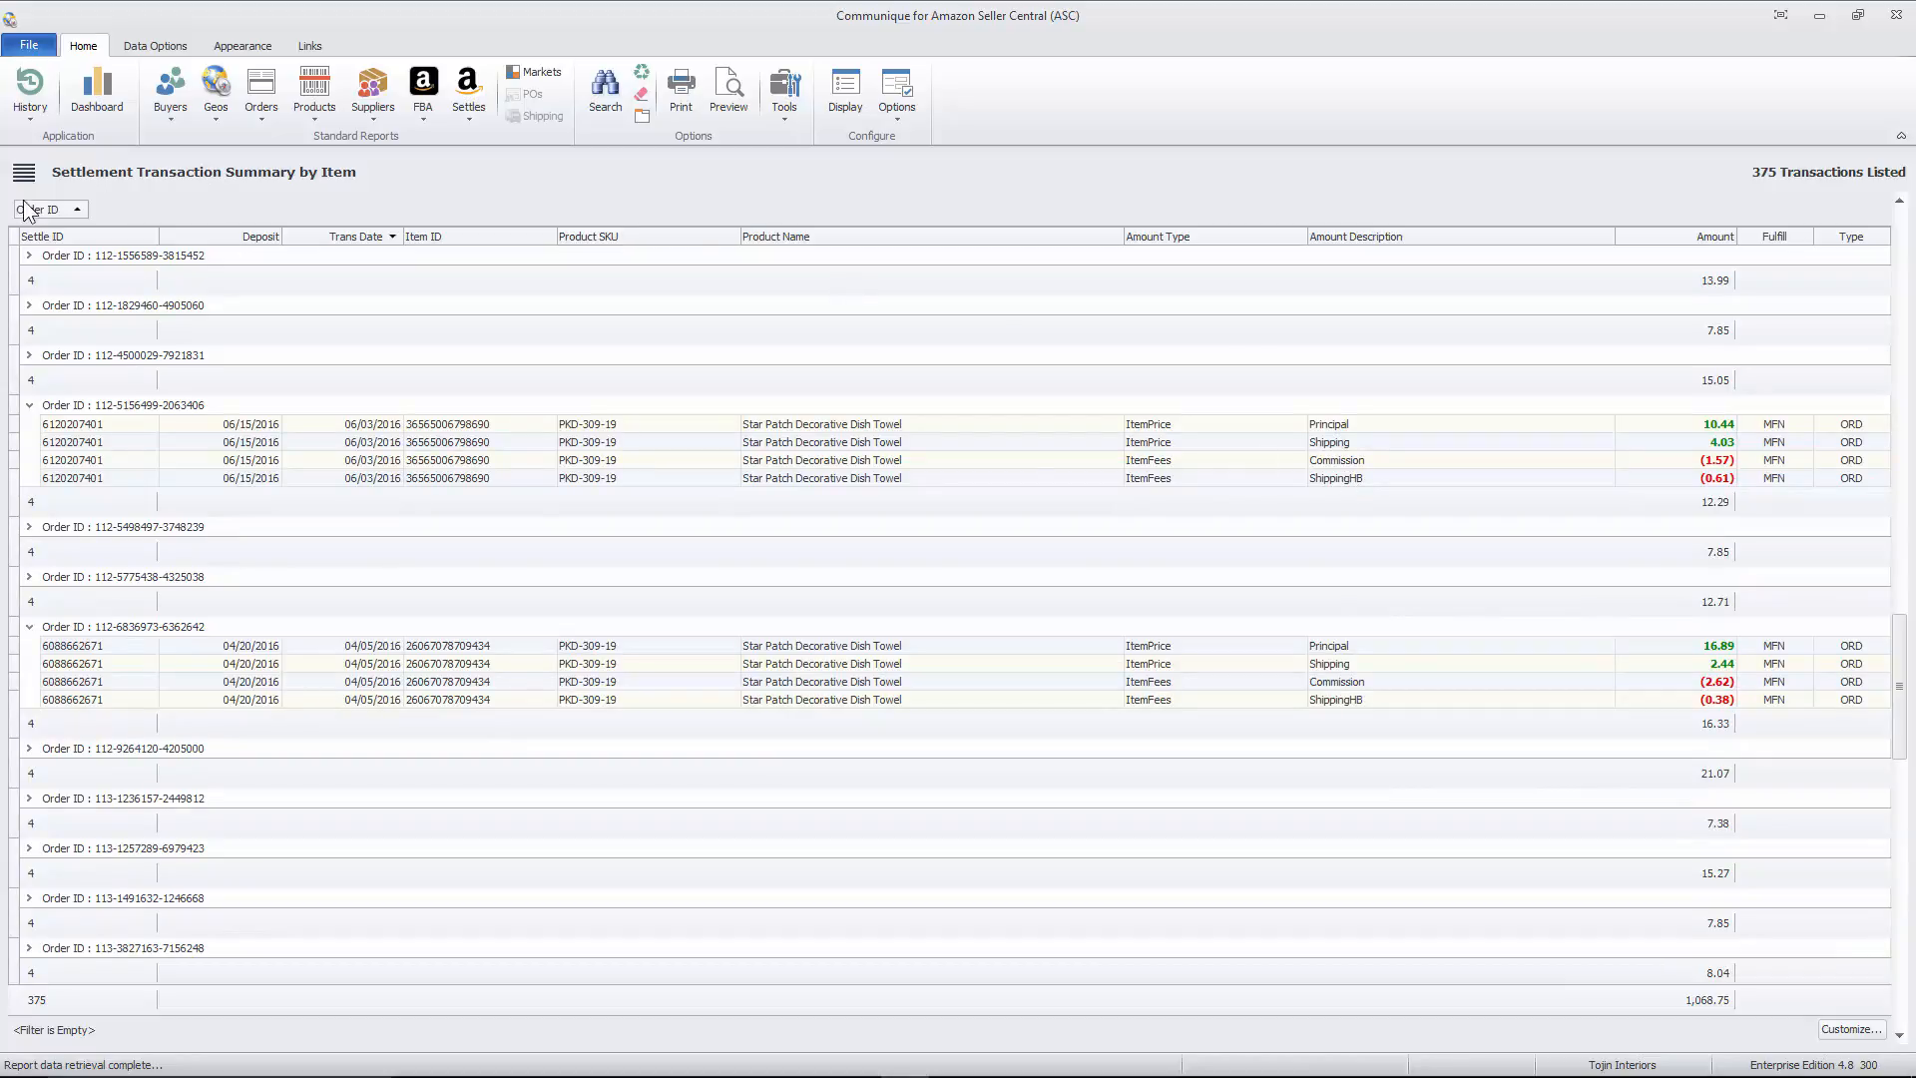
- Replace the Order ID grouping with Amount Type and Amount Description, and expand the ItemFees and ItemPrice groups
drag(39, 208, 418, 231)
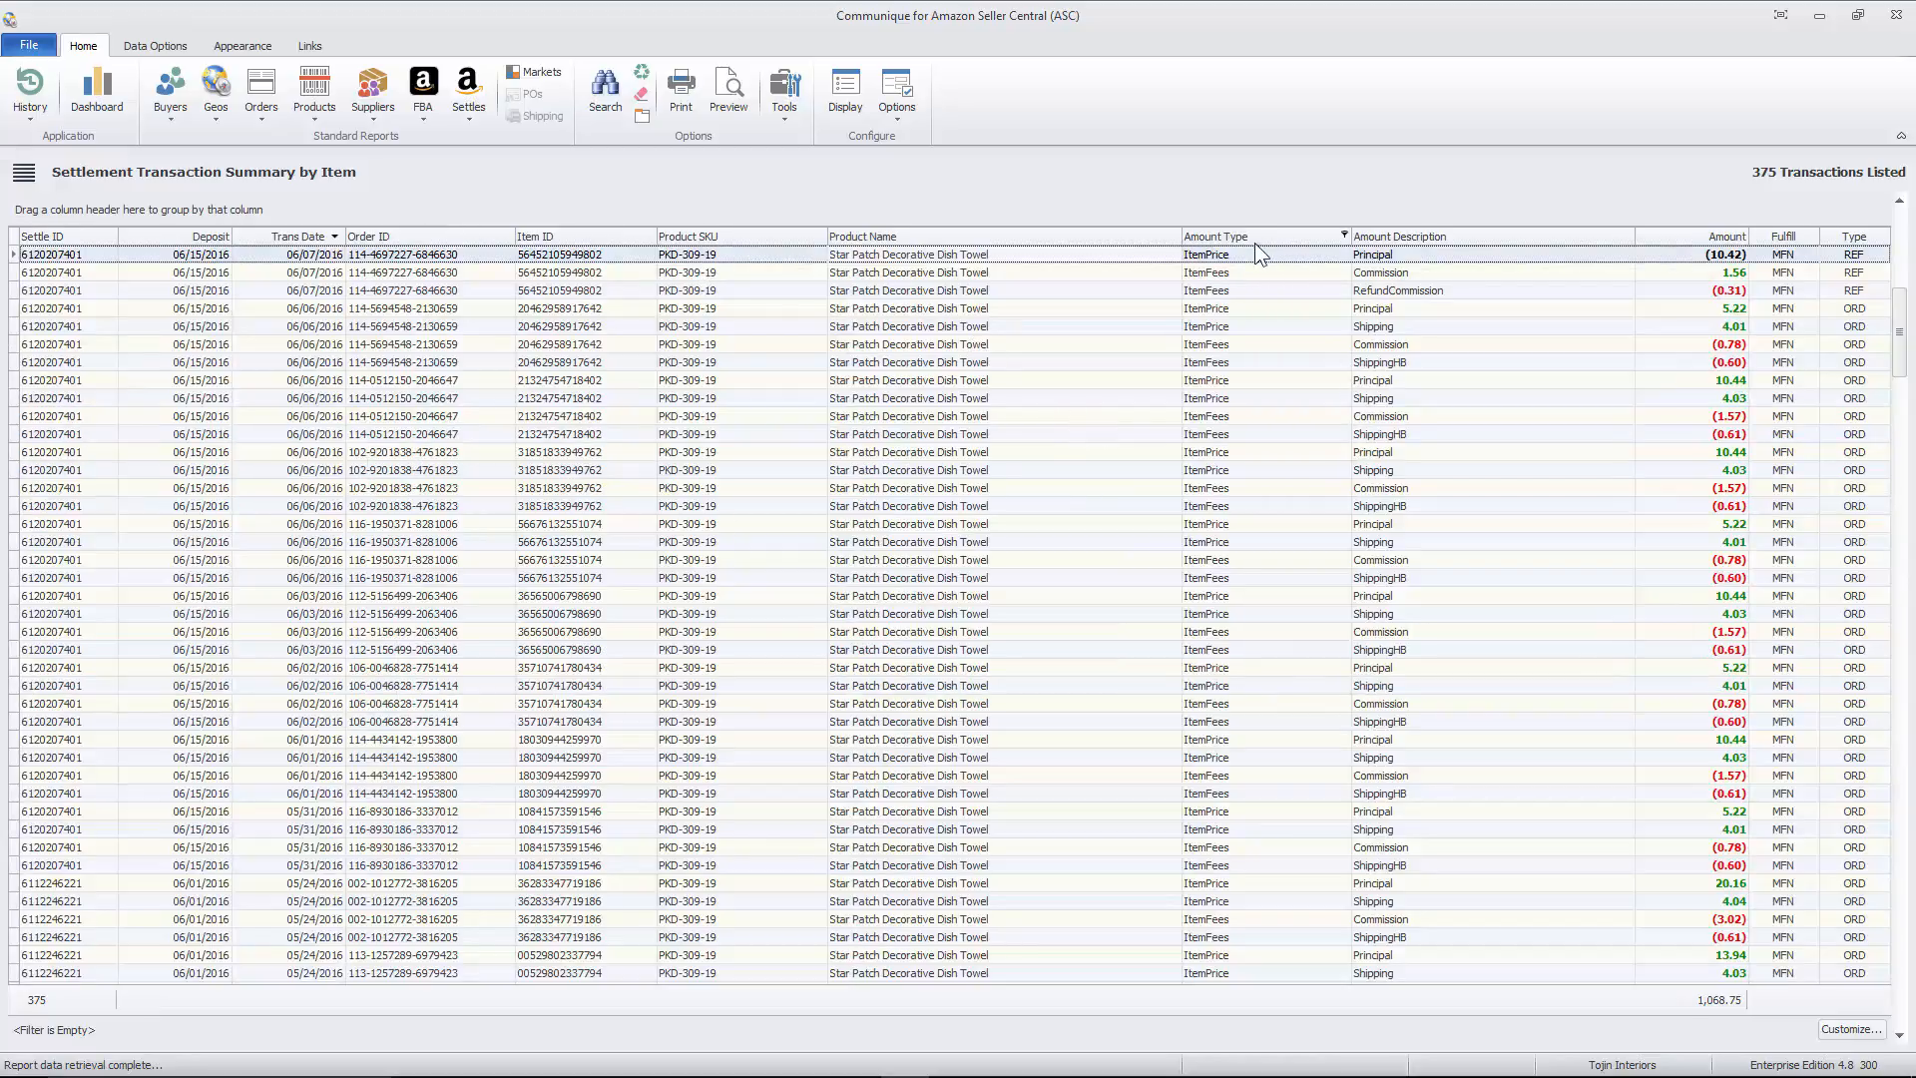
drag(1247, 236, 95, 213)
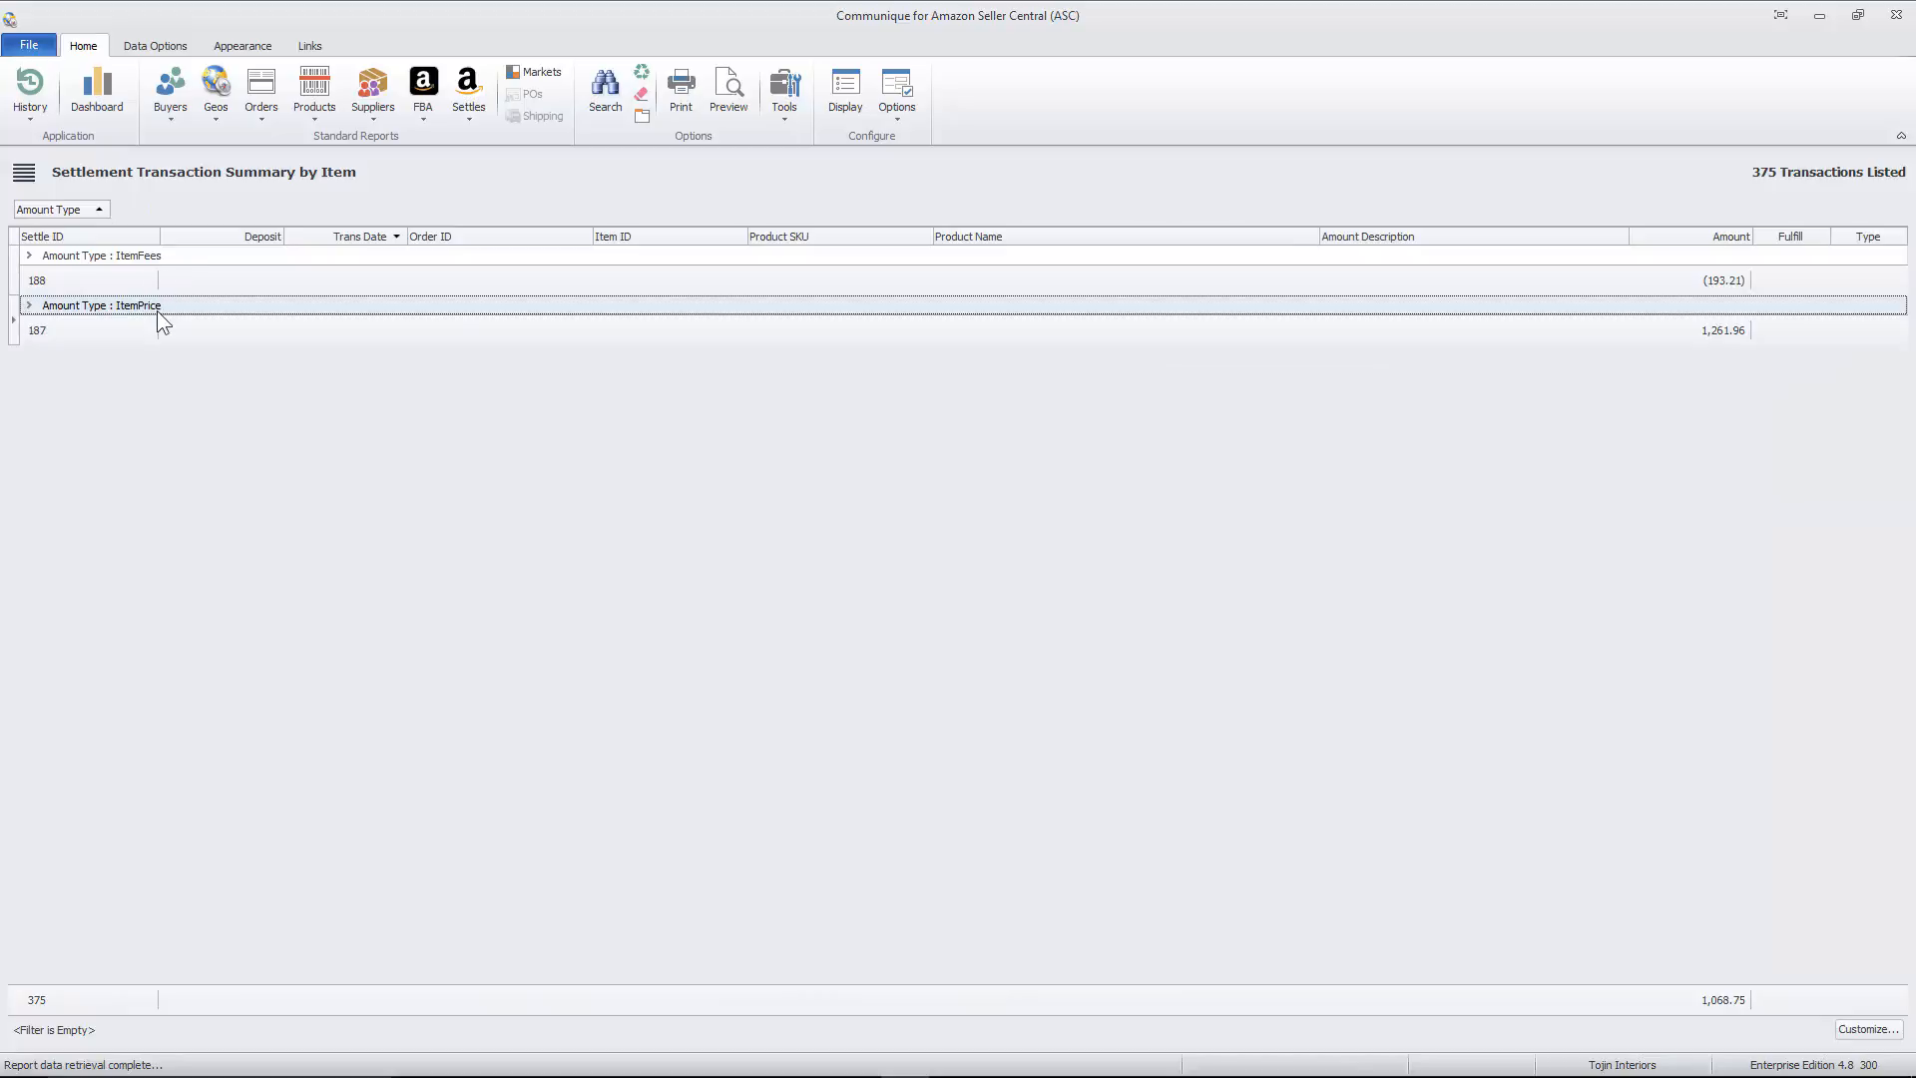
drag(1597, 240, 195, 215)
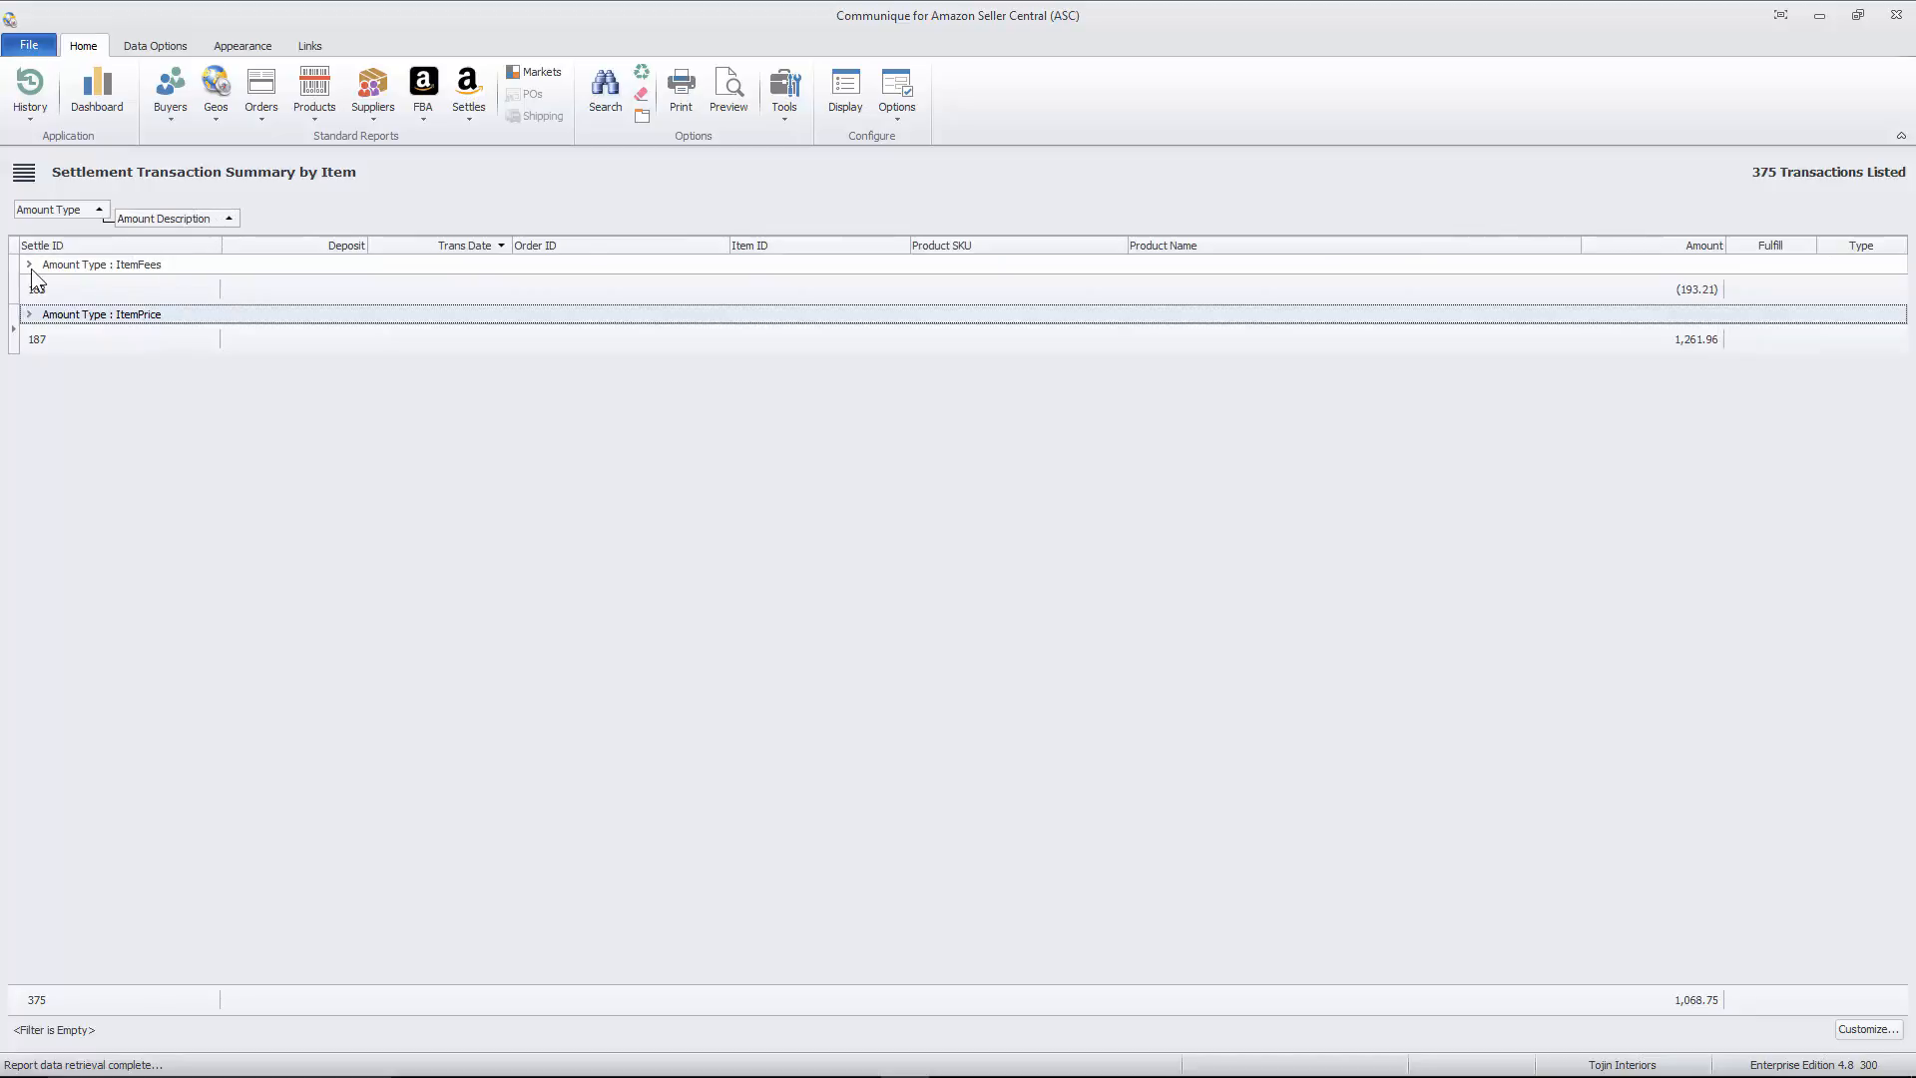
click(29, 265)
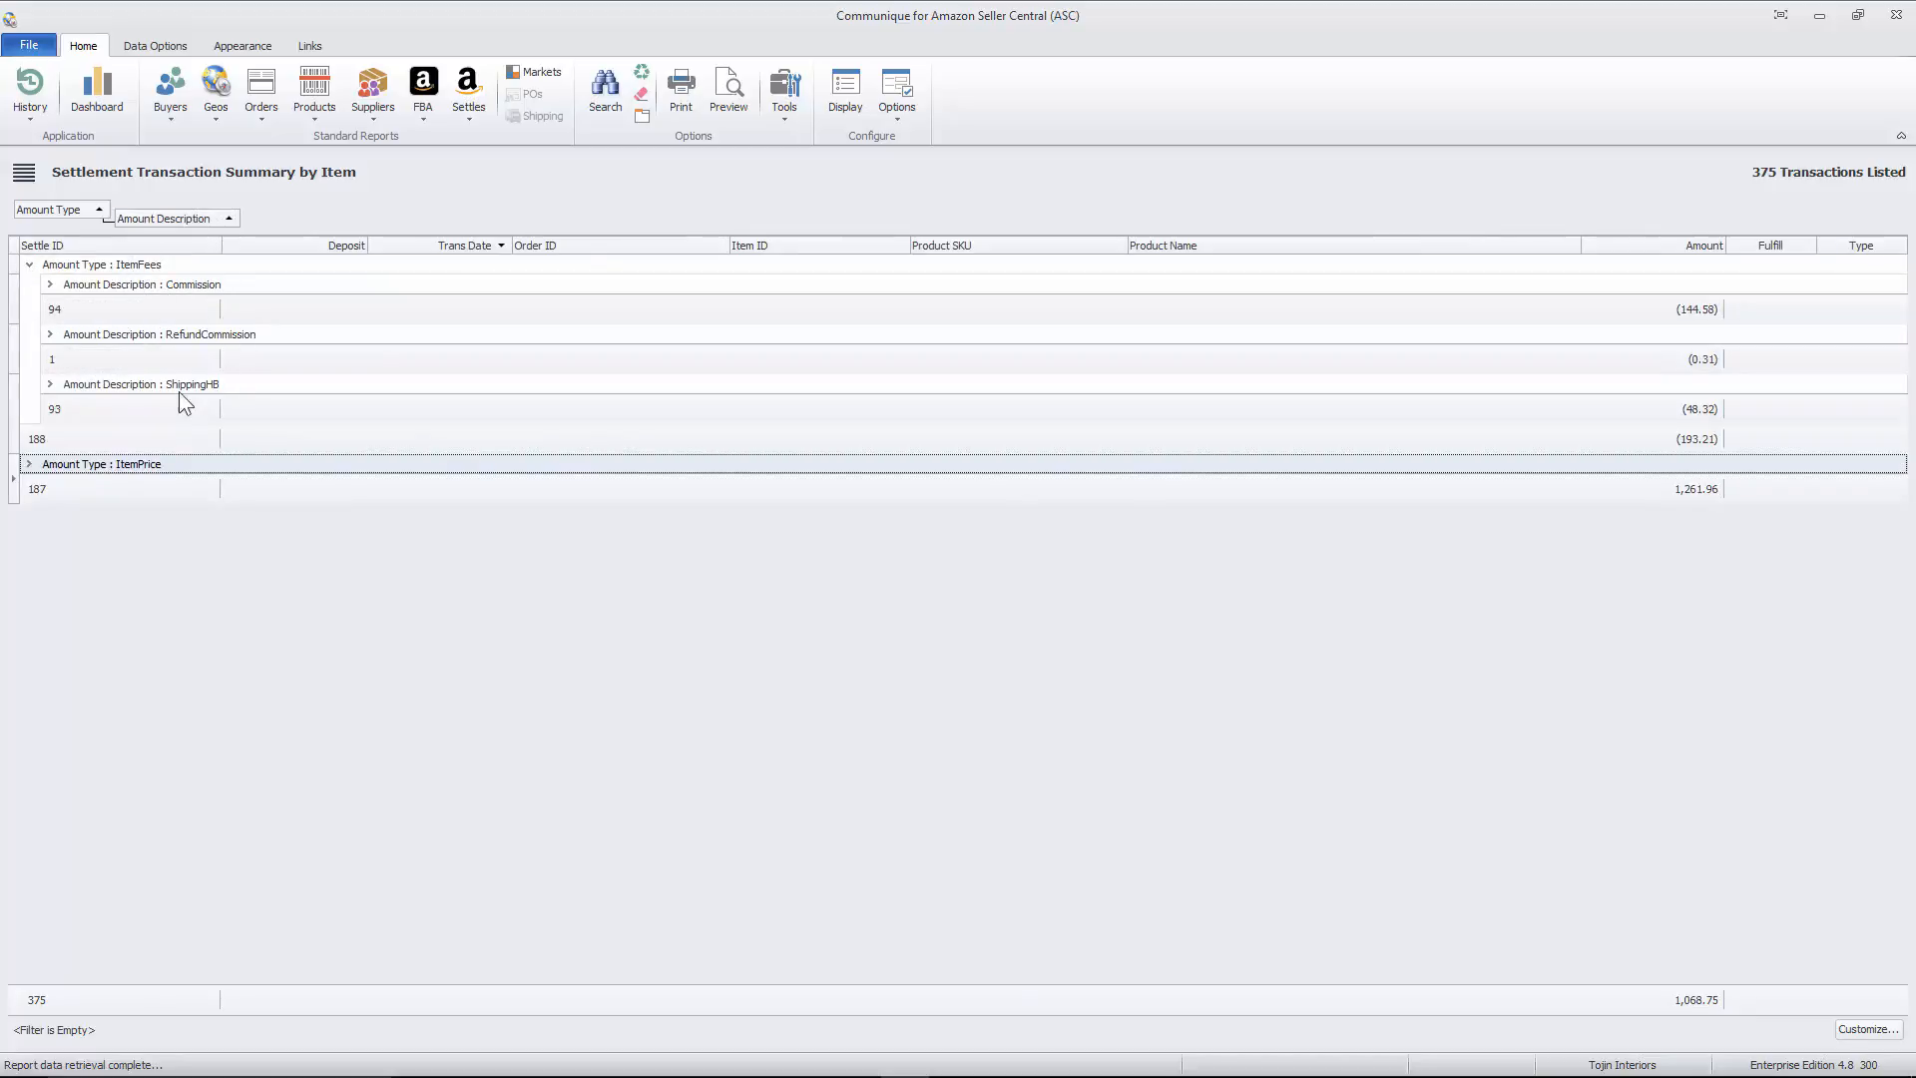
click(30, 464)
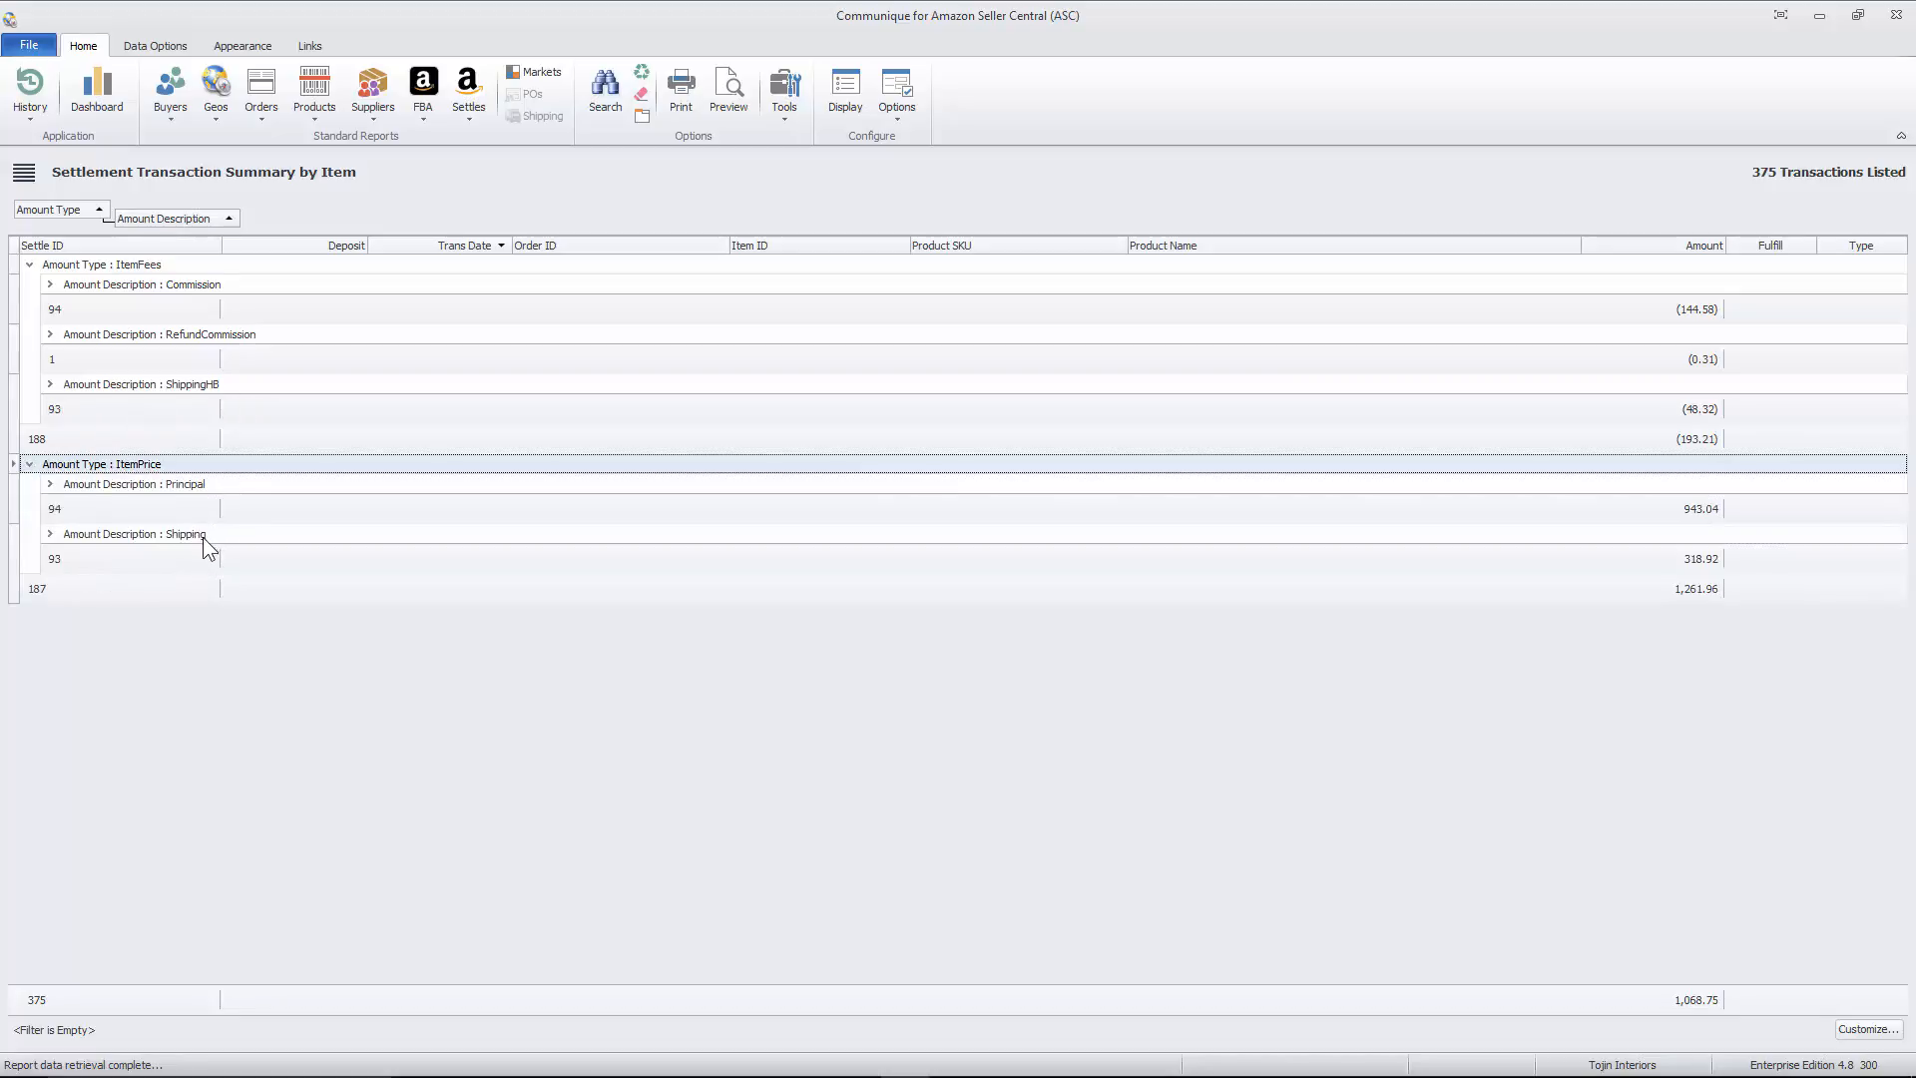
- Expand and review the RefundCommission and ShippingHB transactions, and remove the Amount Description and Amount Type groupings
click(50, 336)
click(50, 404)
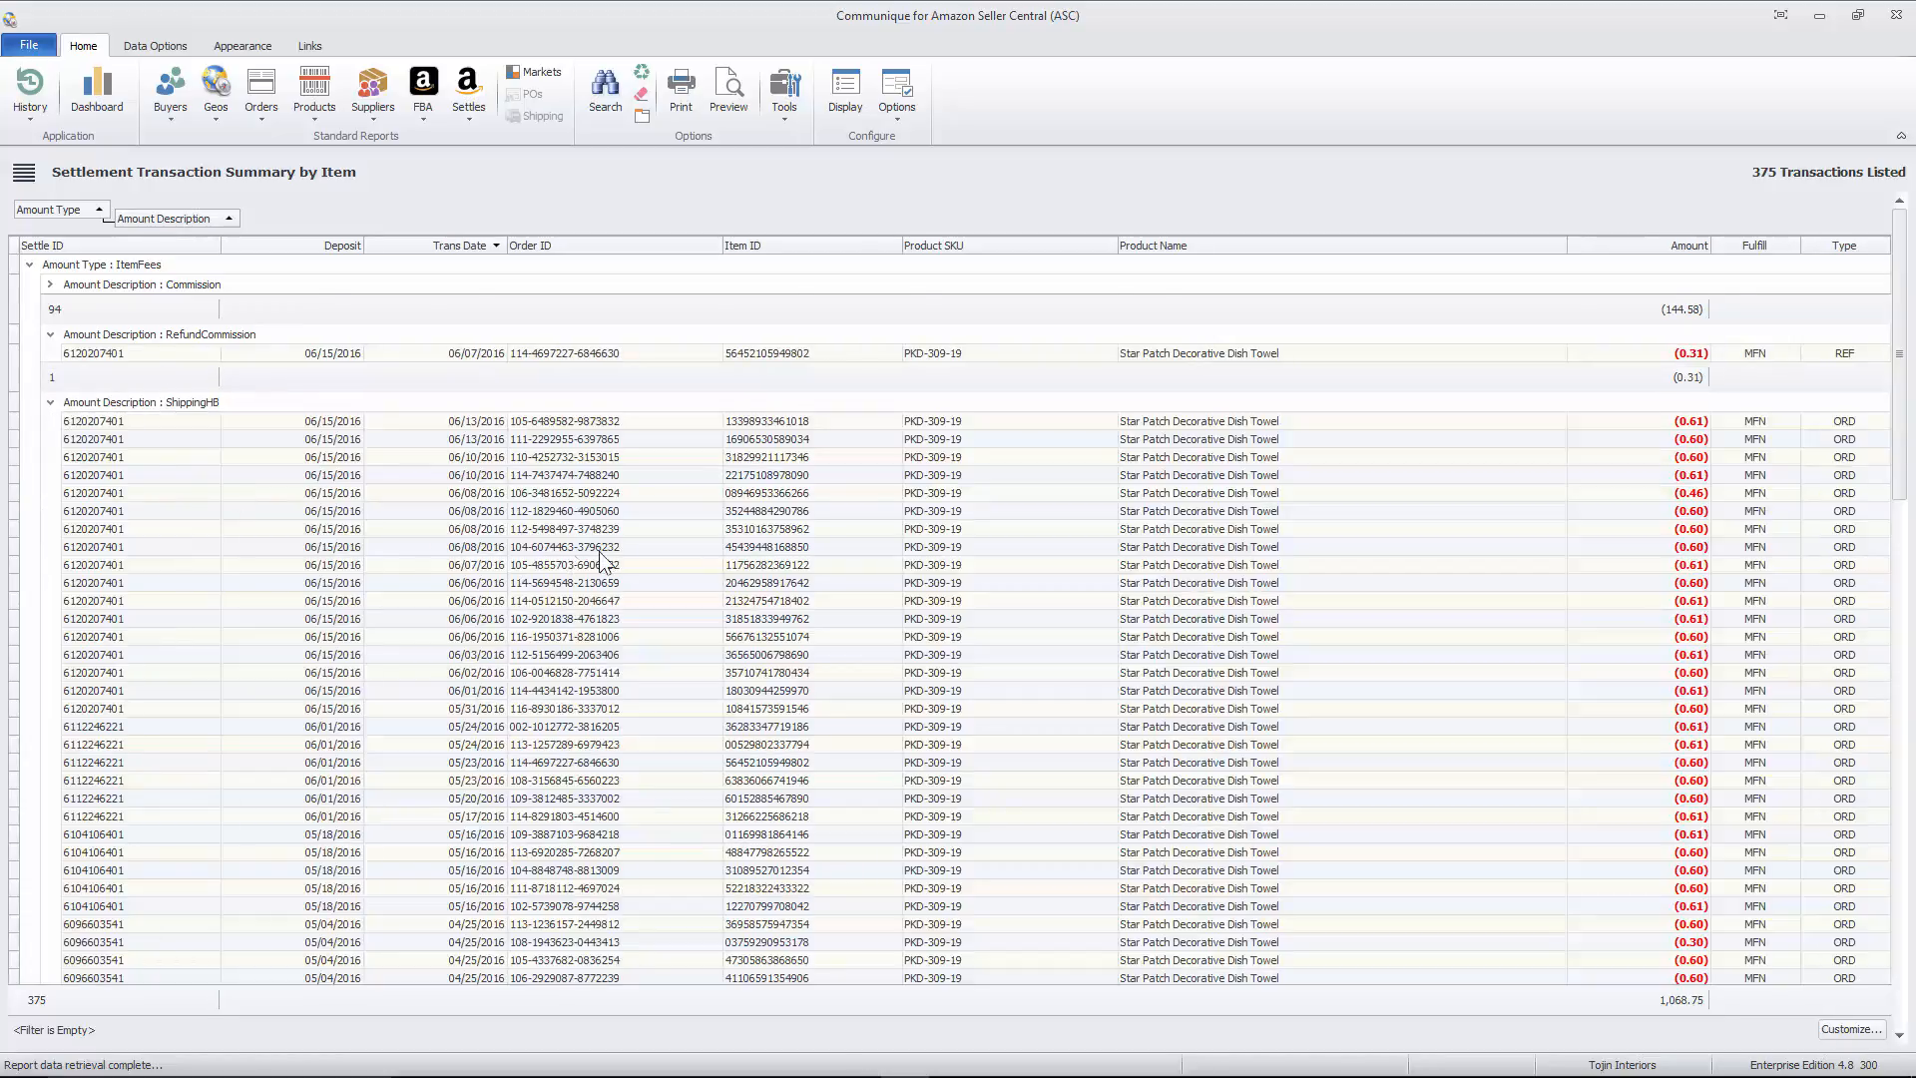
scroll(599, 559, down, 20)
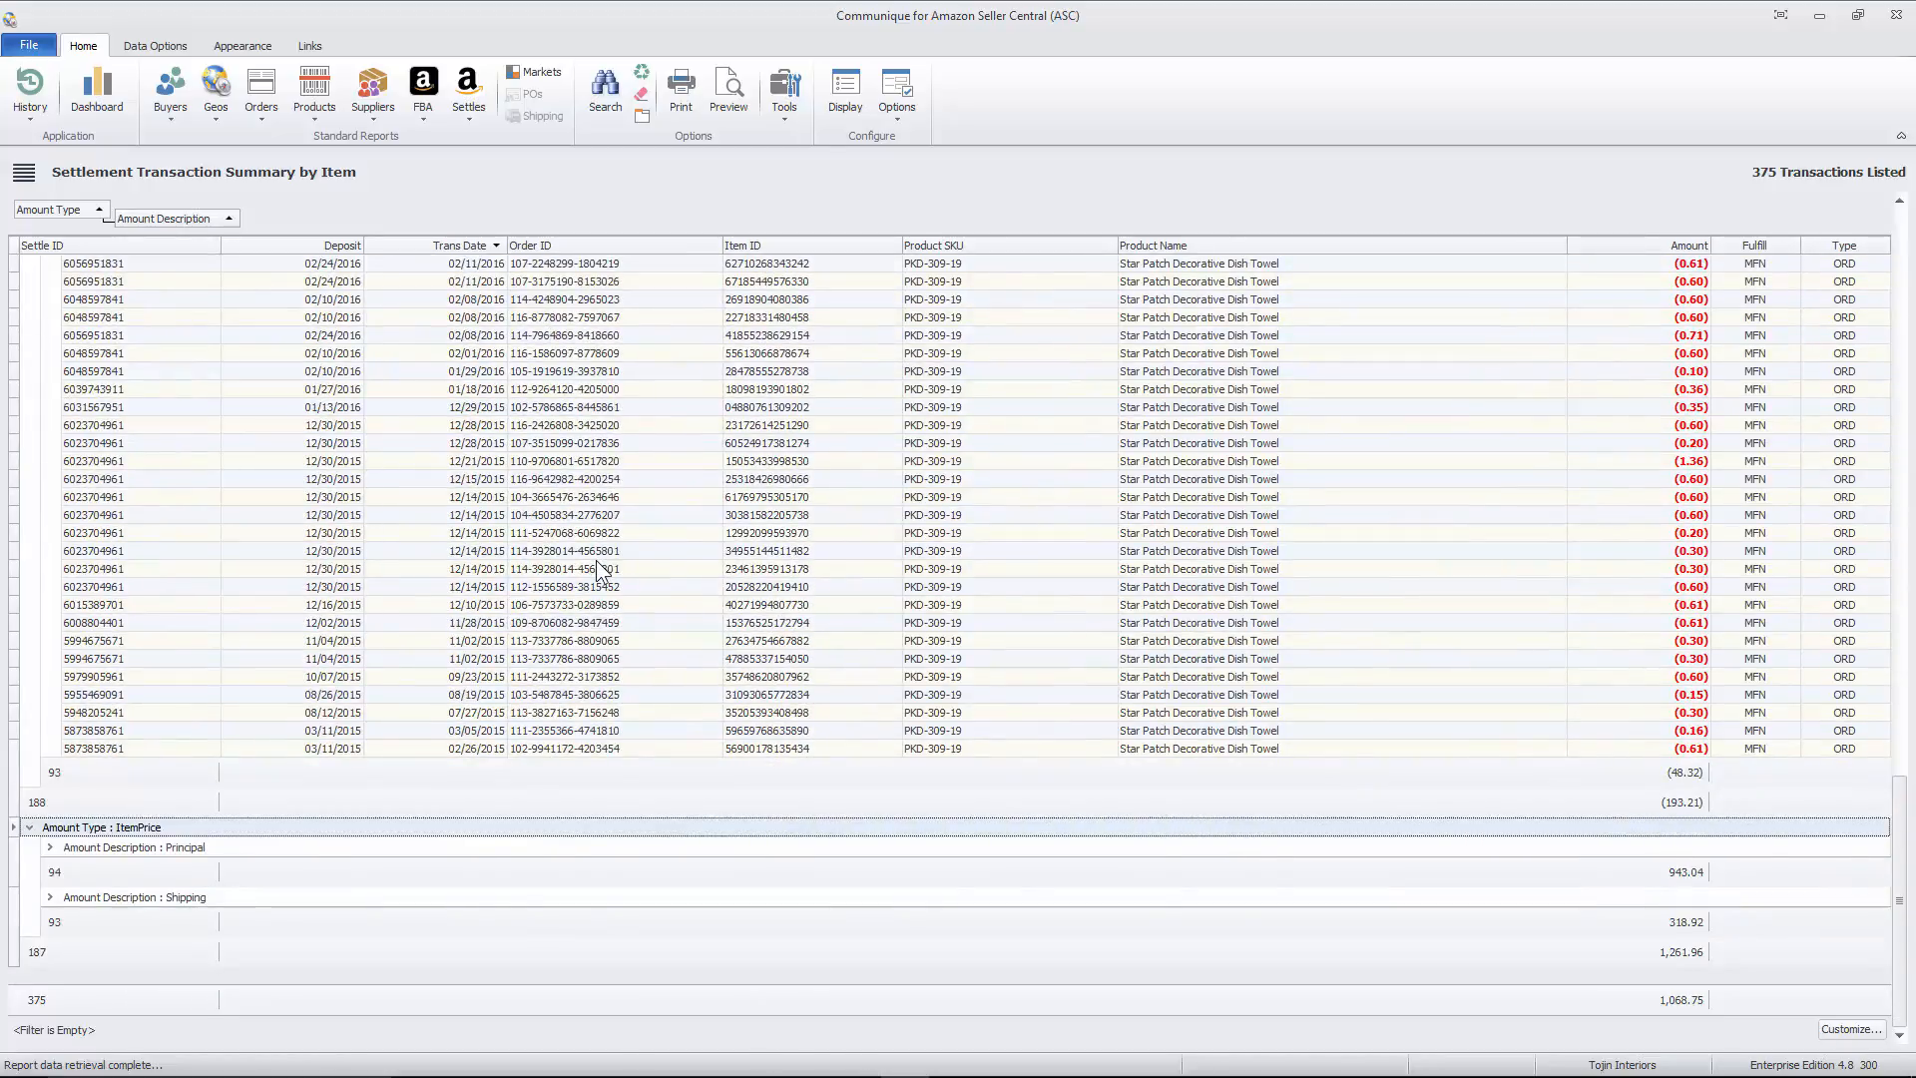
scroll(596, 560, up, 20)
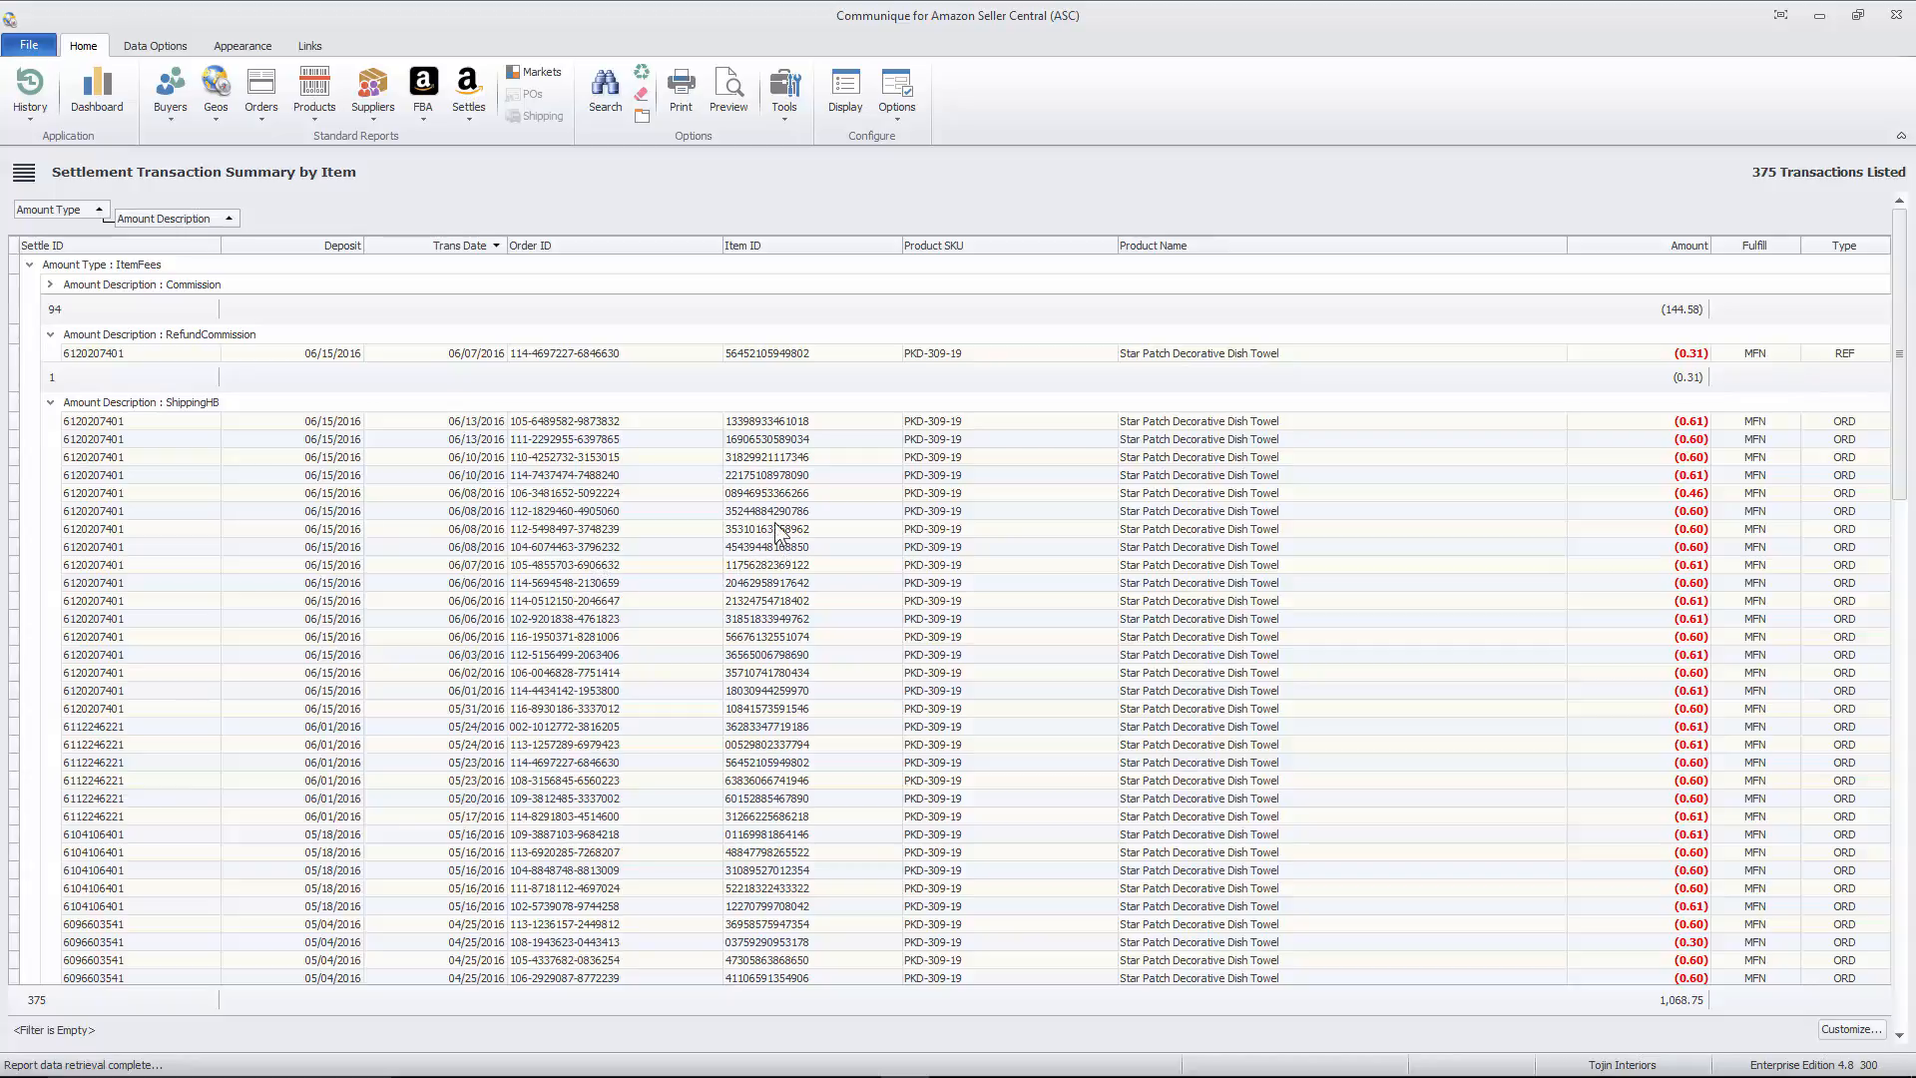
drag(166, 219, 1566, 249)
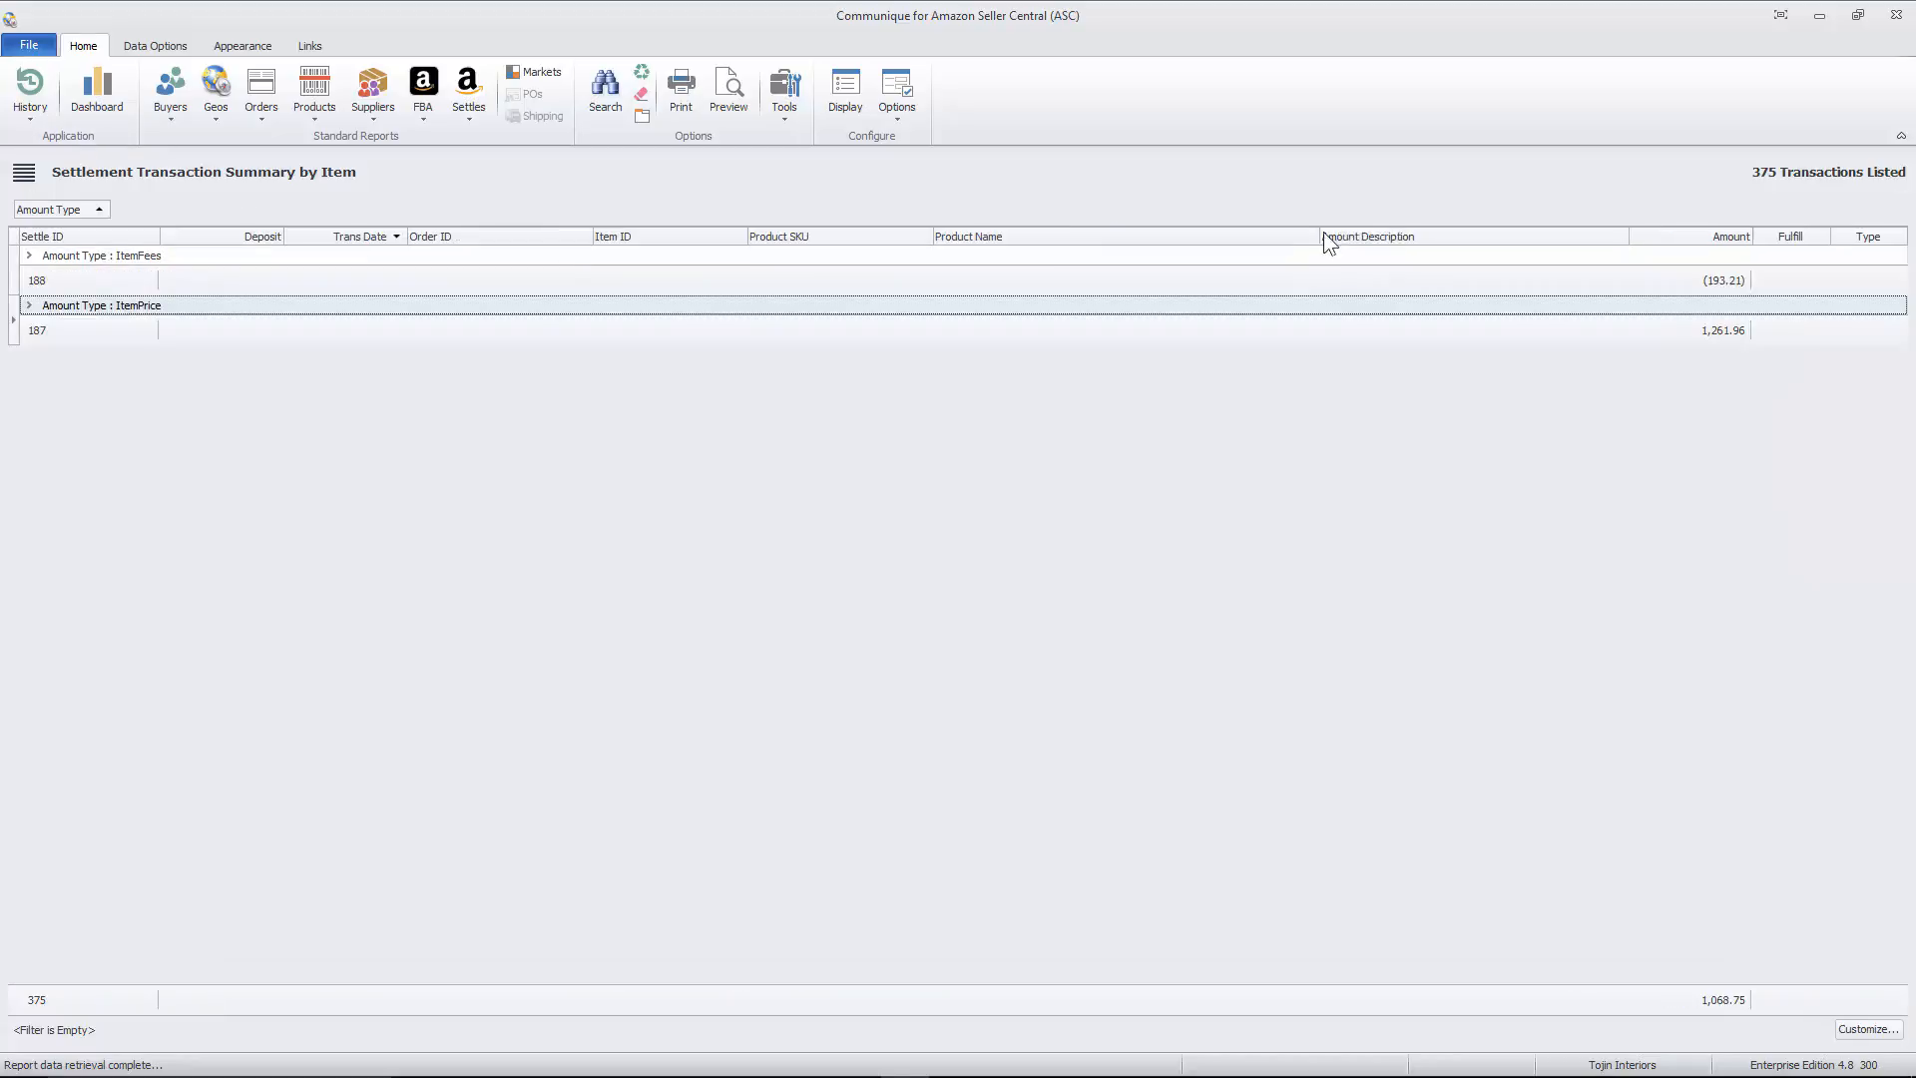
drag(90, 211, 1320, 235)
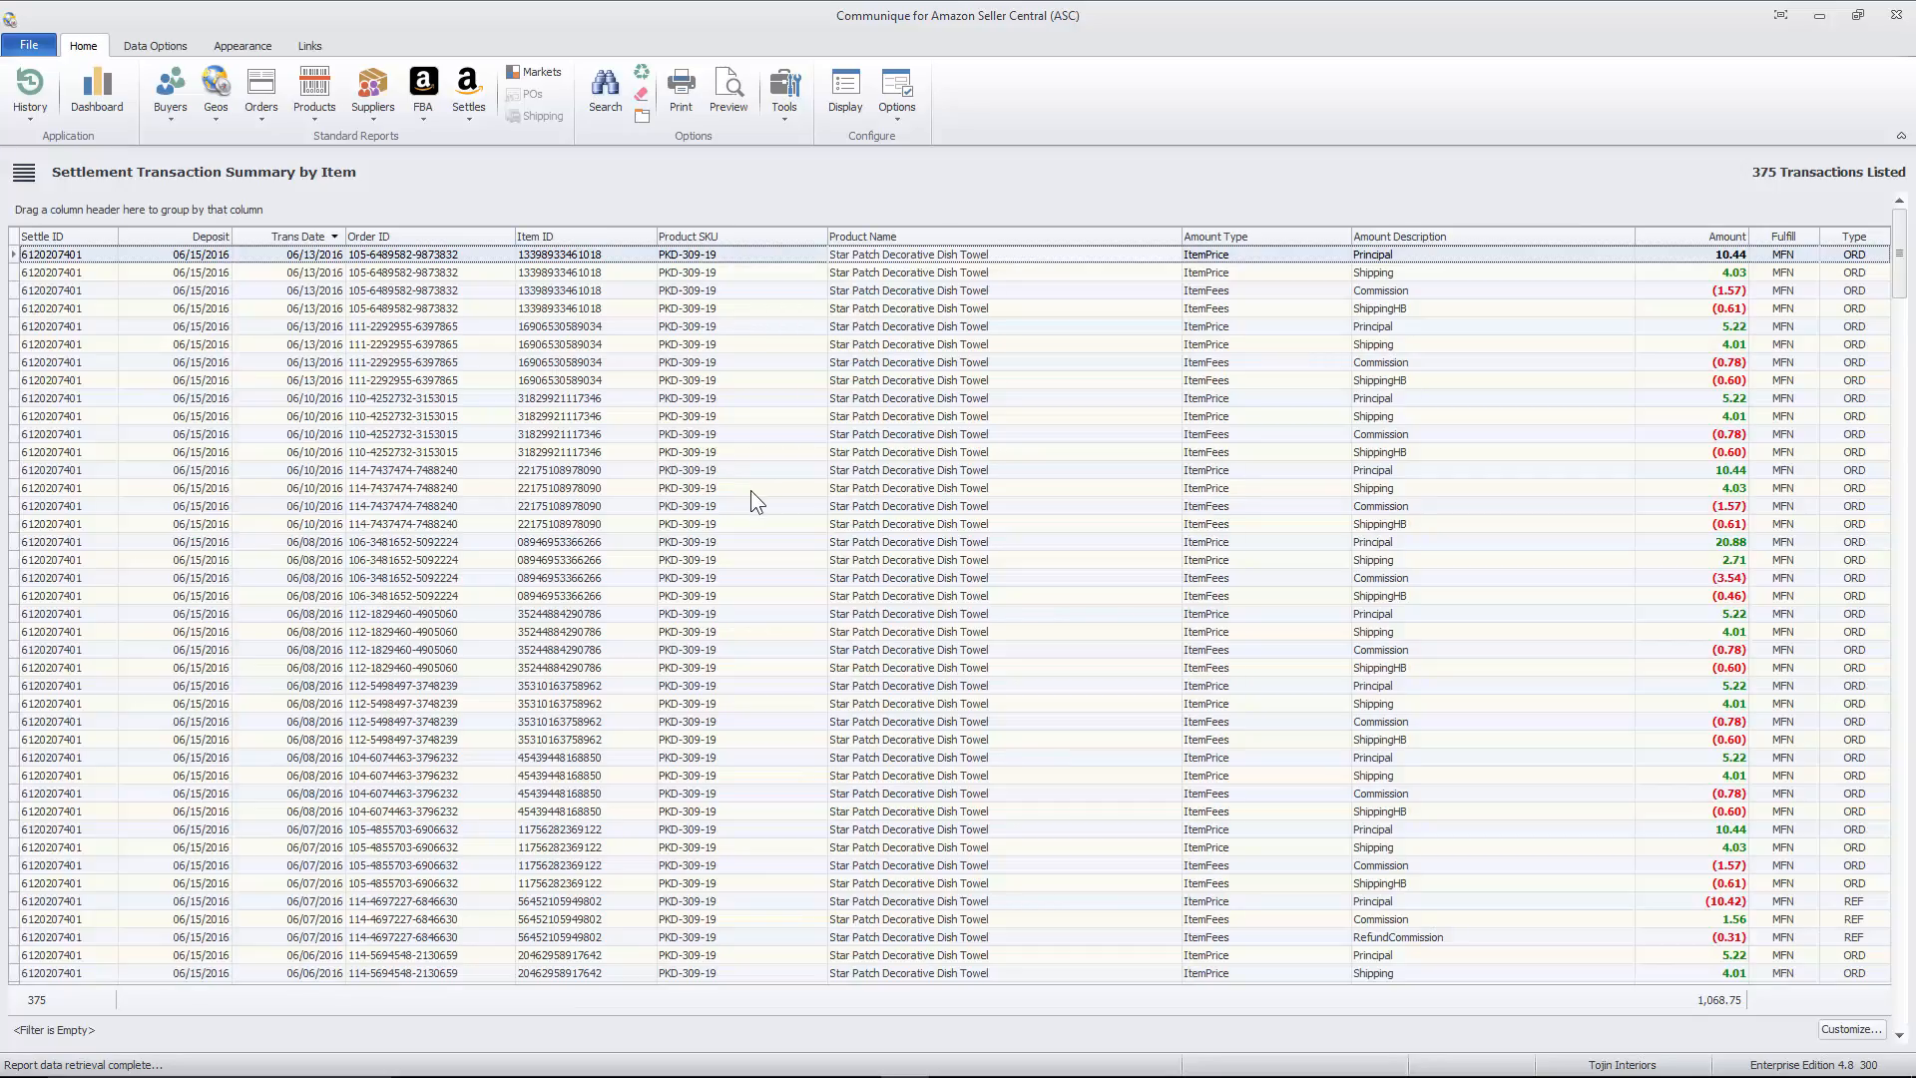
- Reset the report's data filters, include only the FBAWeightBasedFee amount description, and apply the search
right_click(767, 559)
click(883, 570)
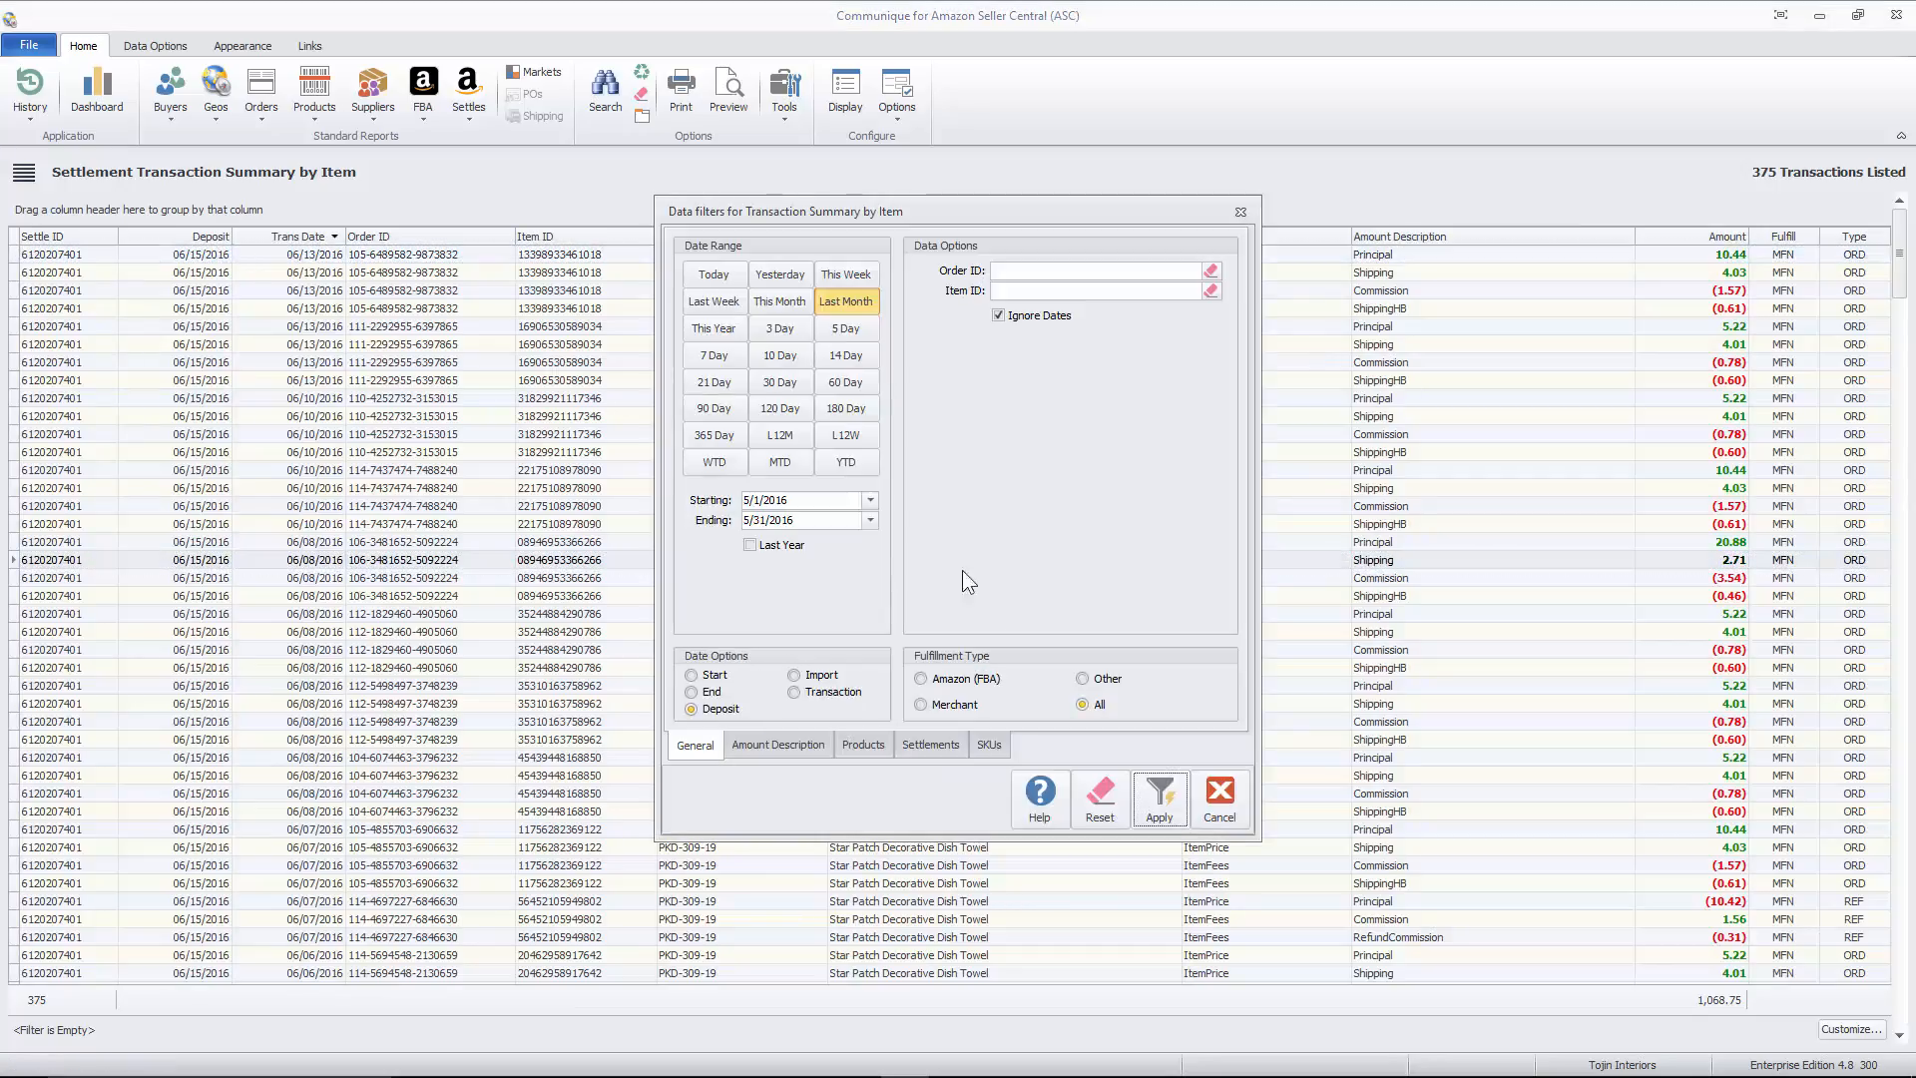
click(1100, 798)
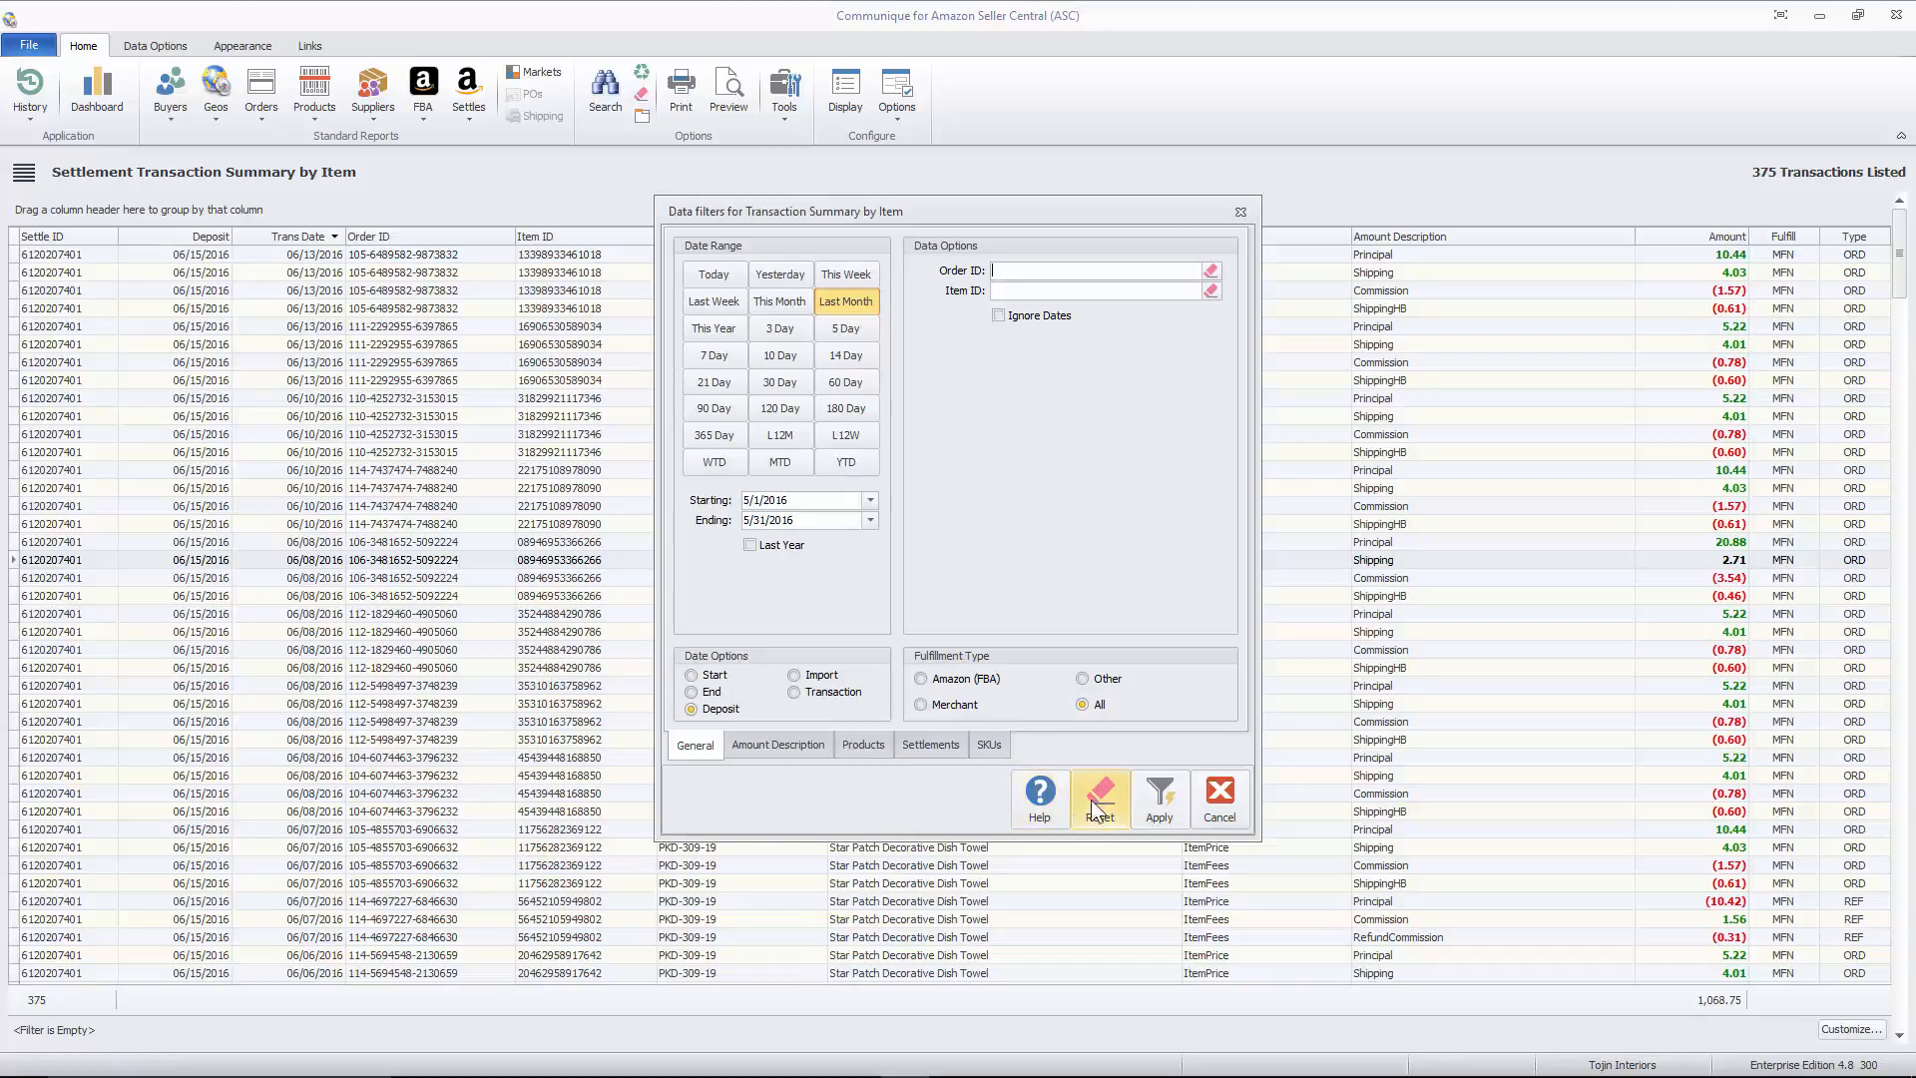
click(792, 746)
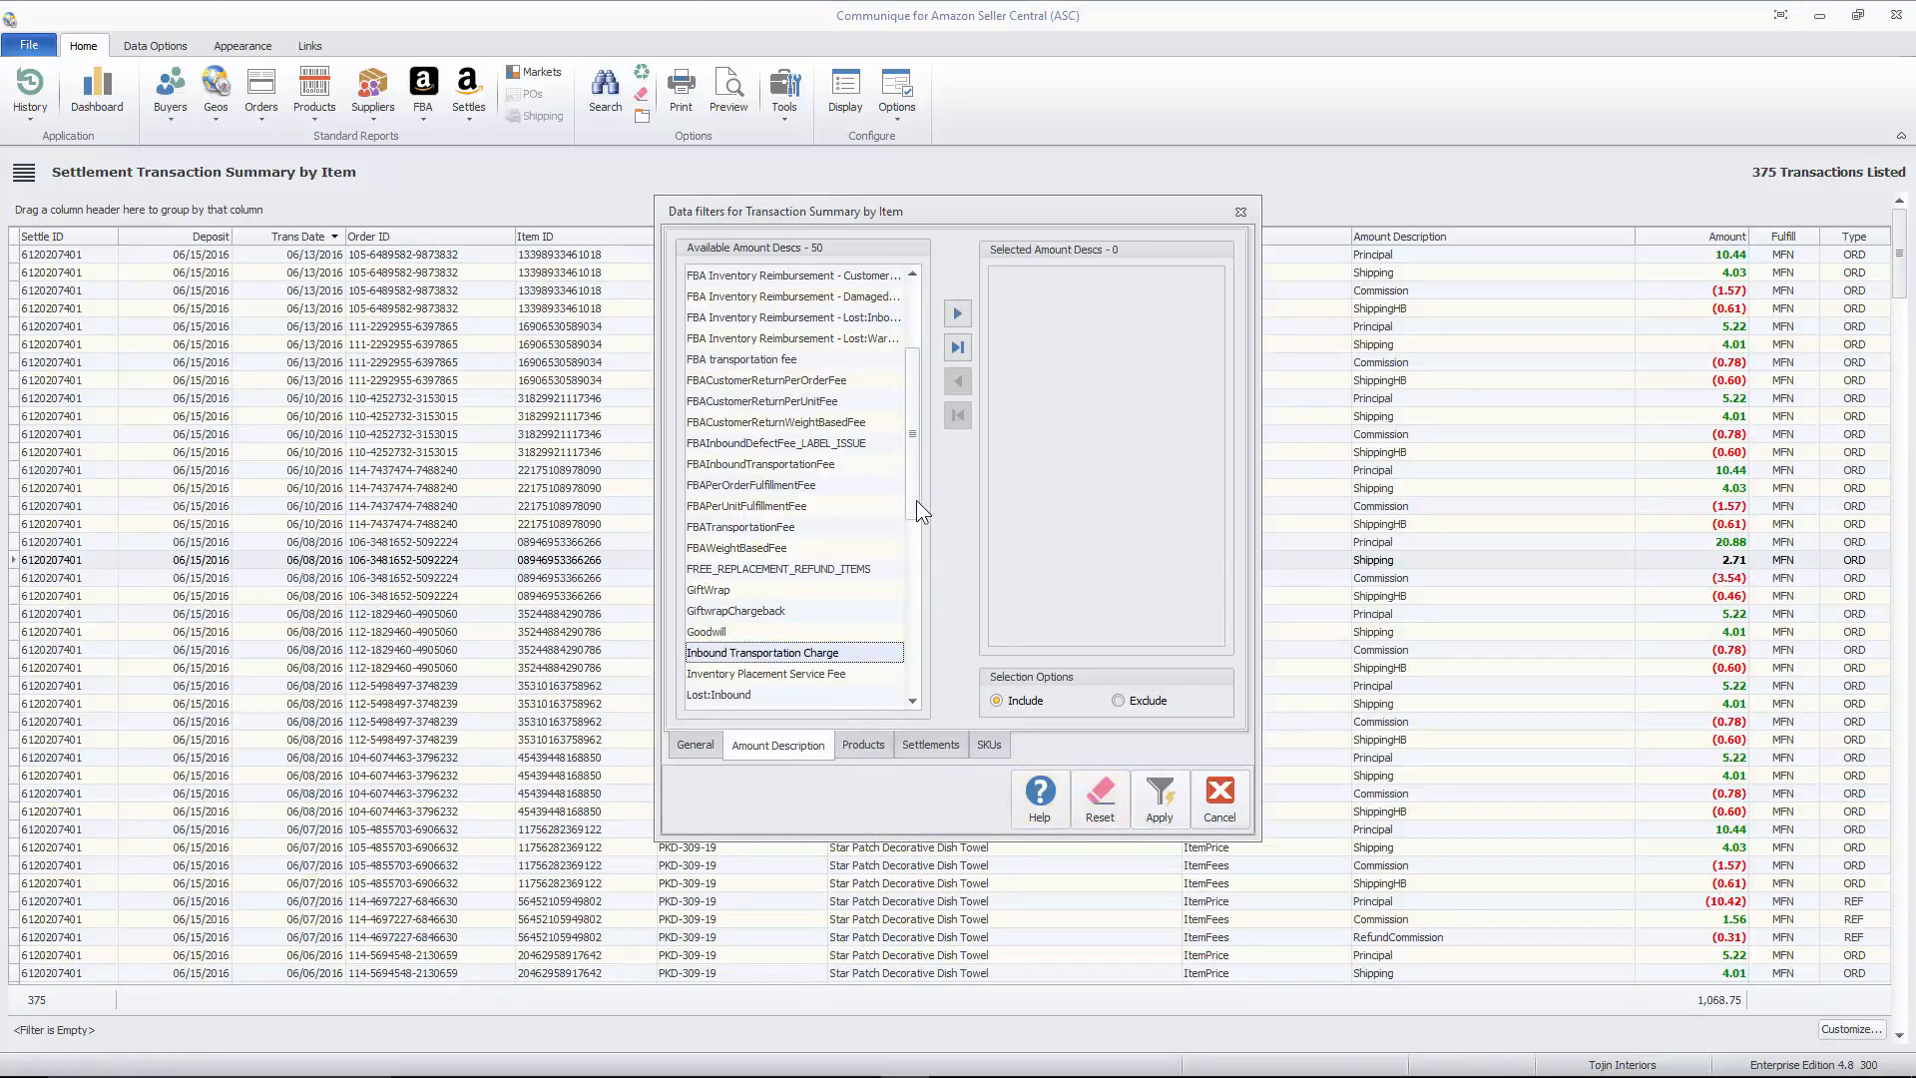
double_click(741, 546)
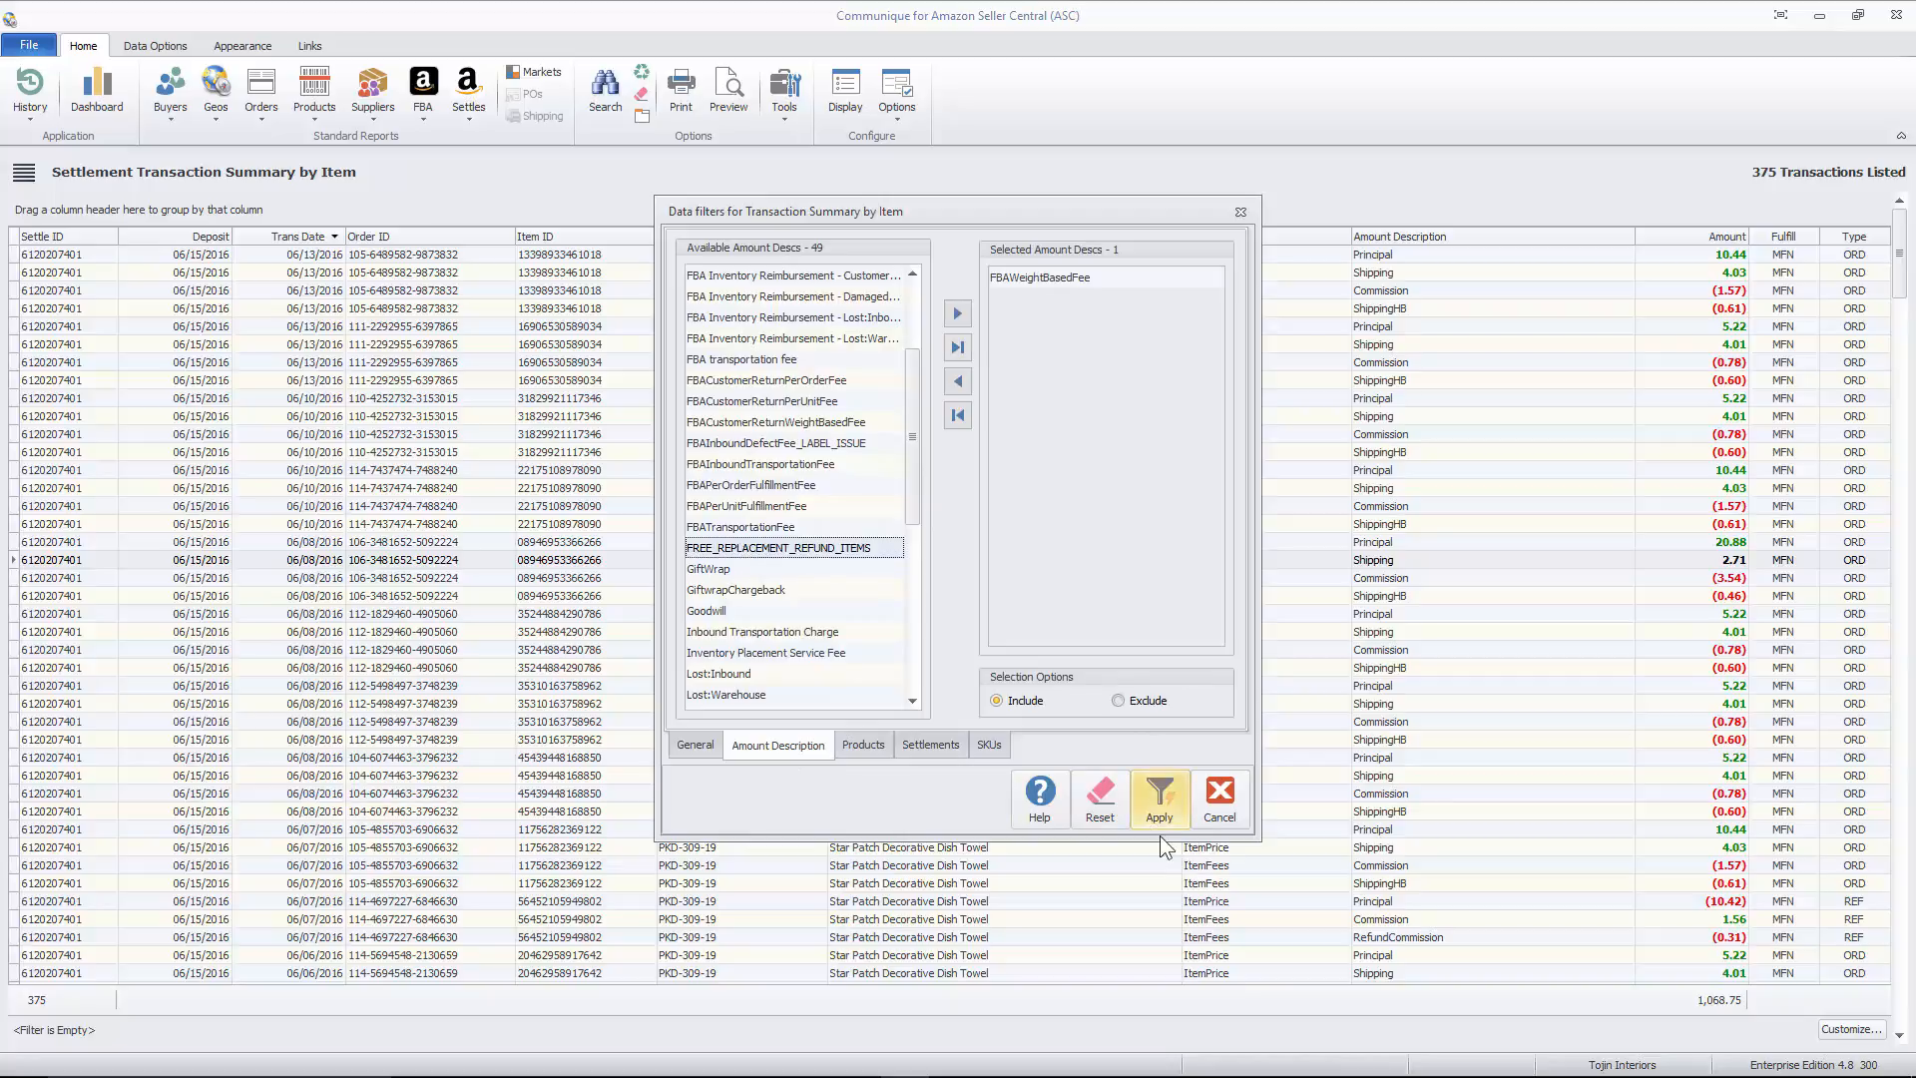
click(1159, 800)
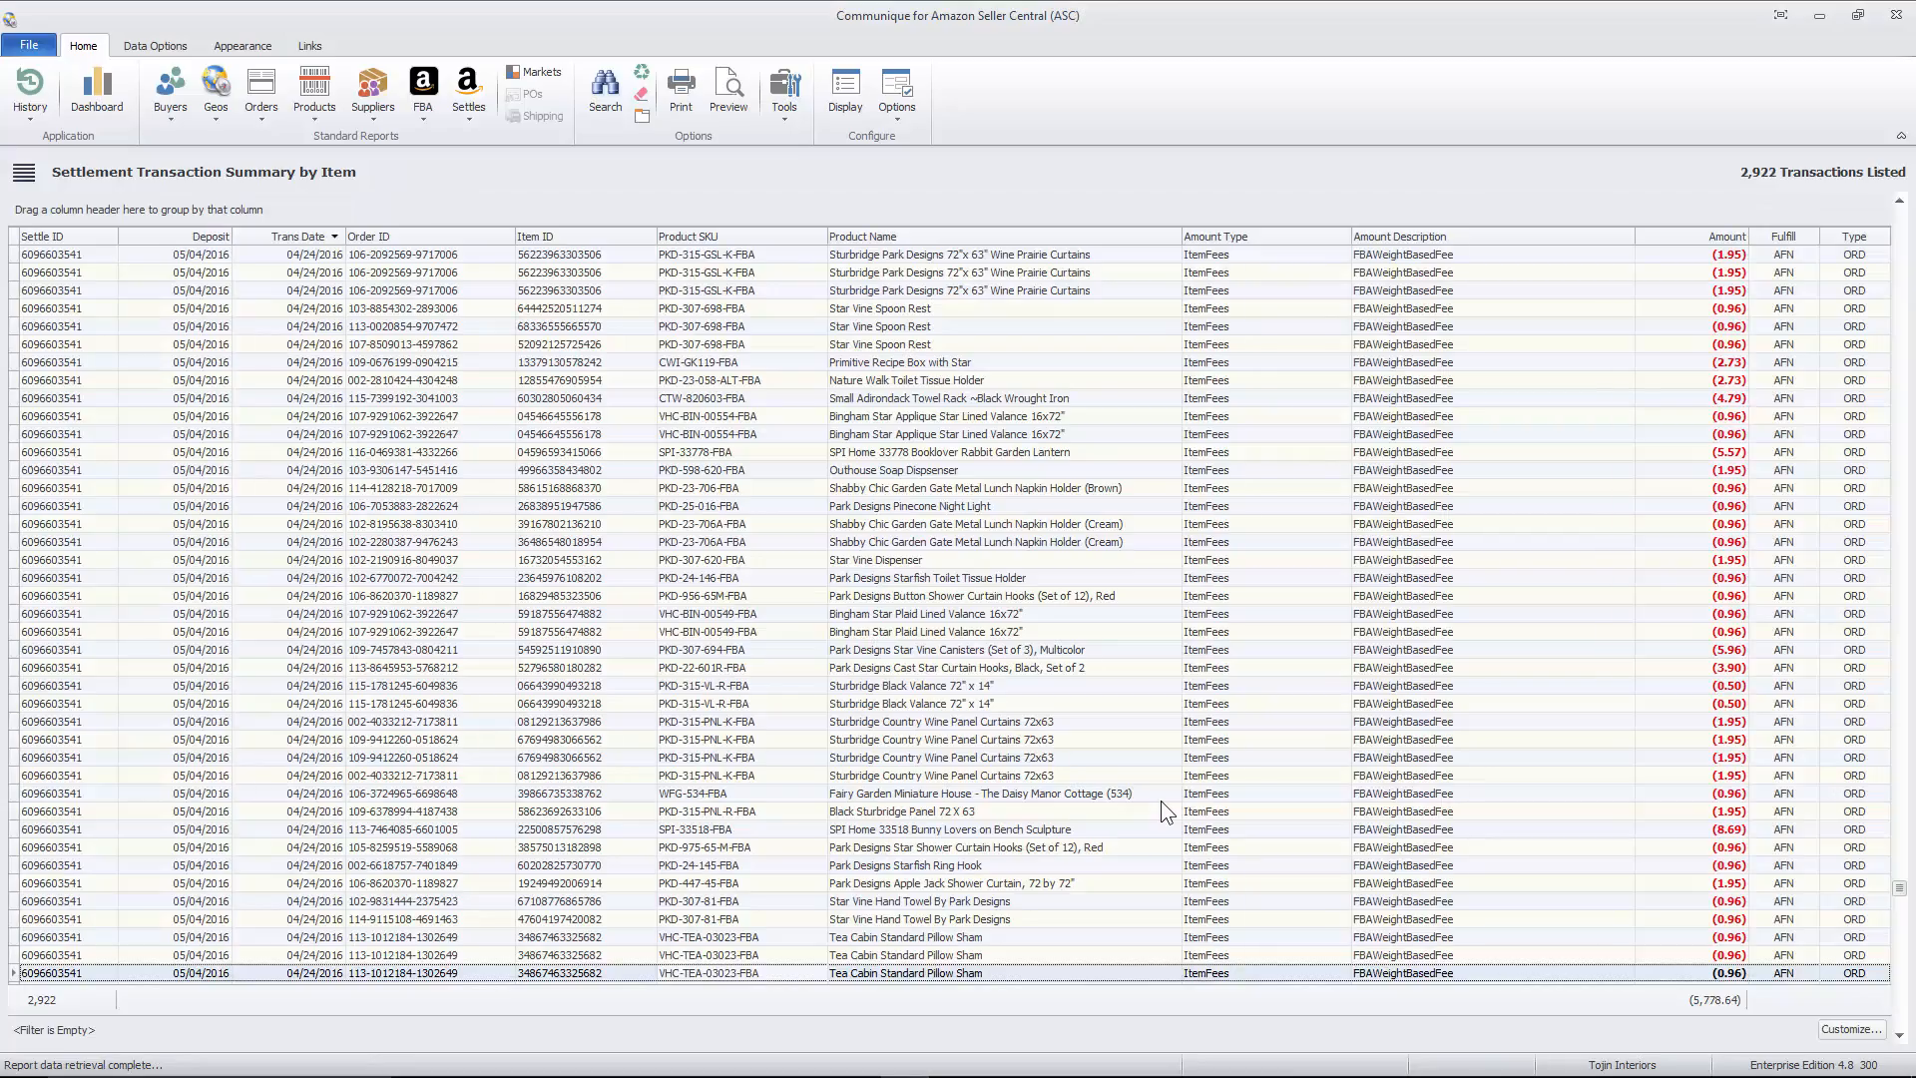
- Reopen the report's data filters to check the Last Month date range used for the deposits
right_click(910, 652)
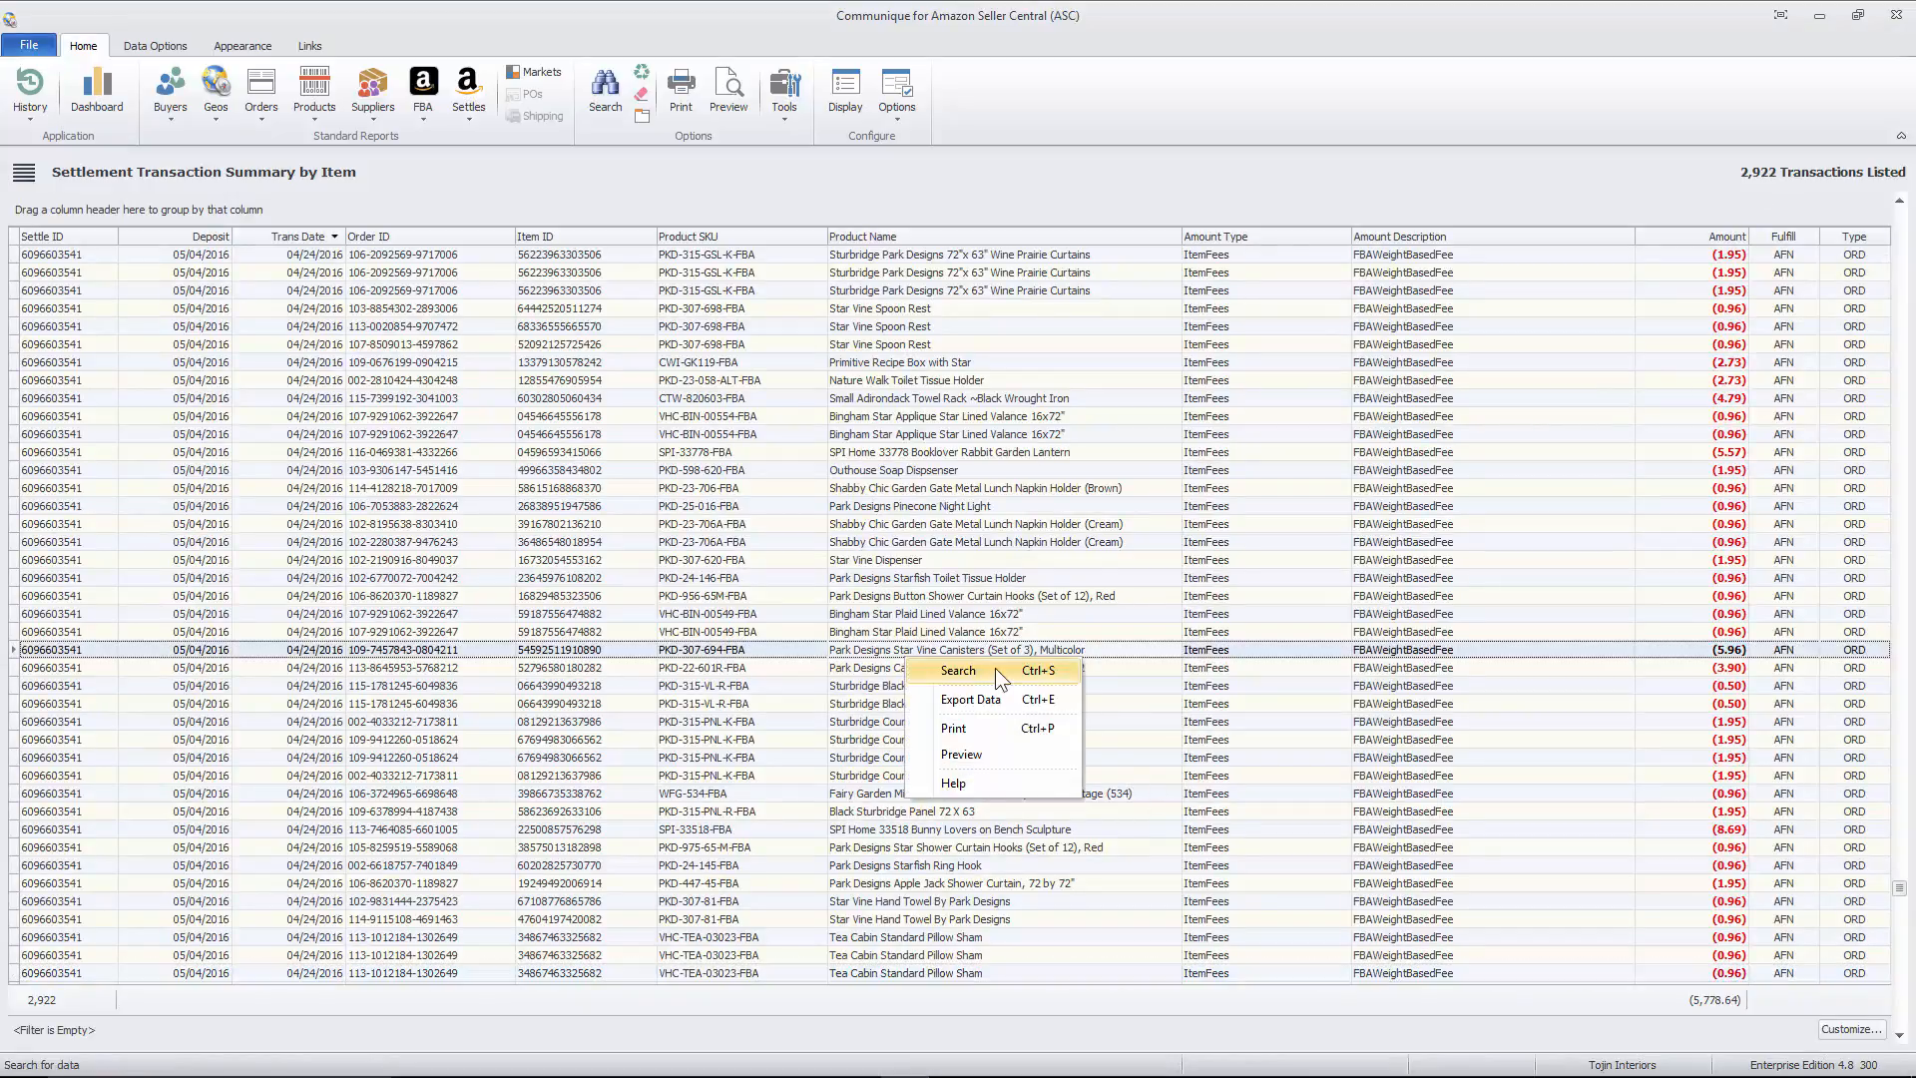
click(996, 668)
click(703, 741)
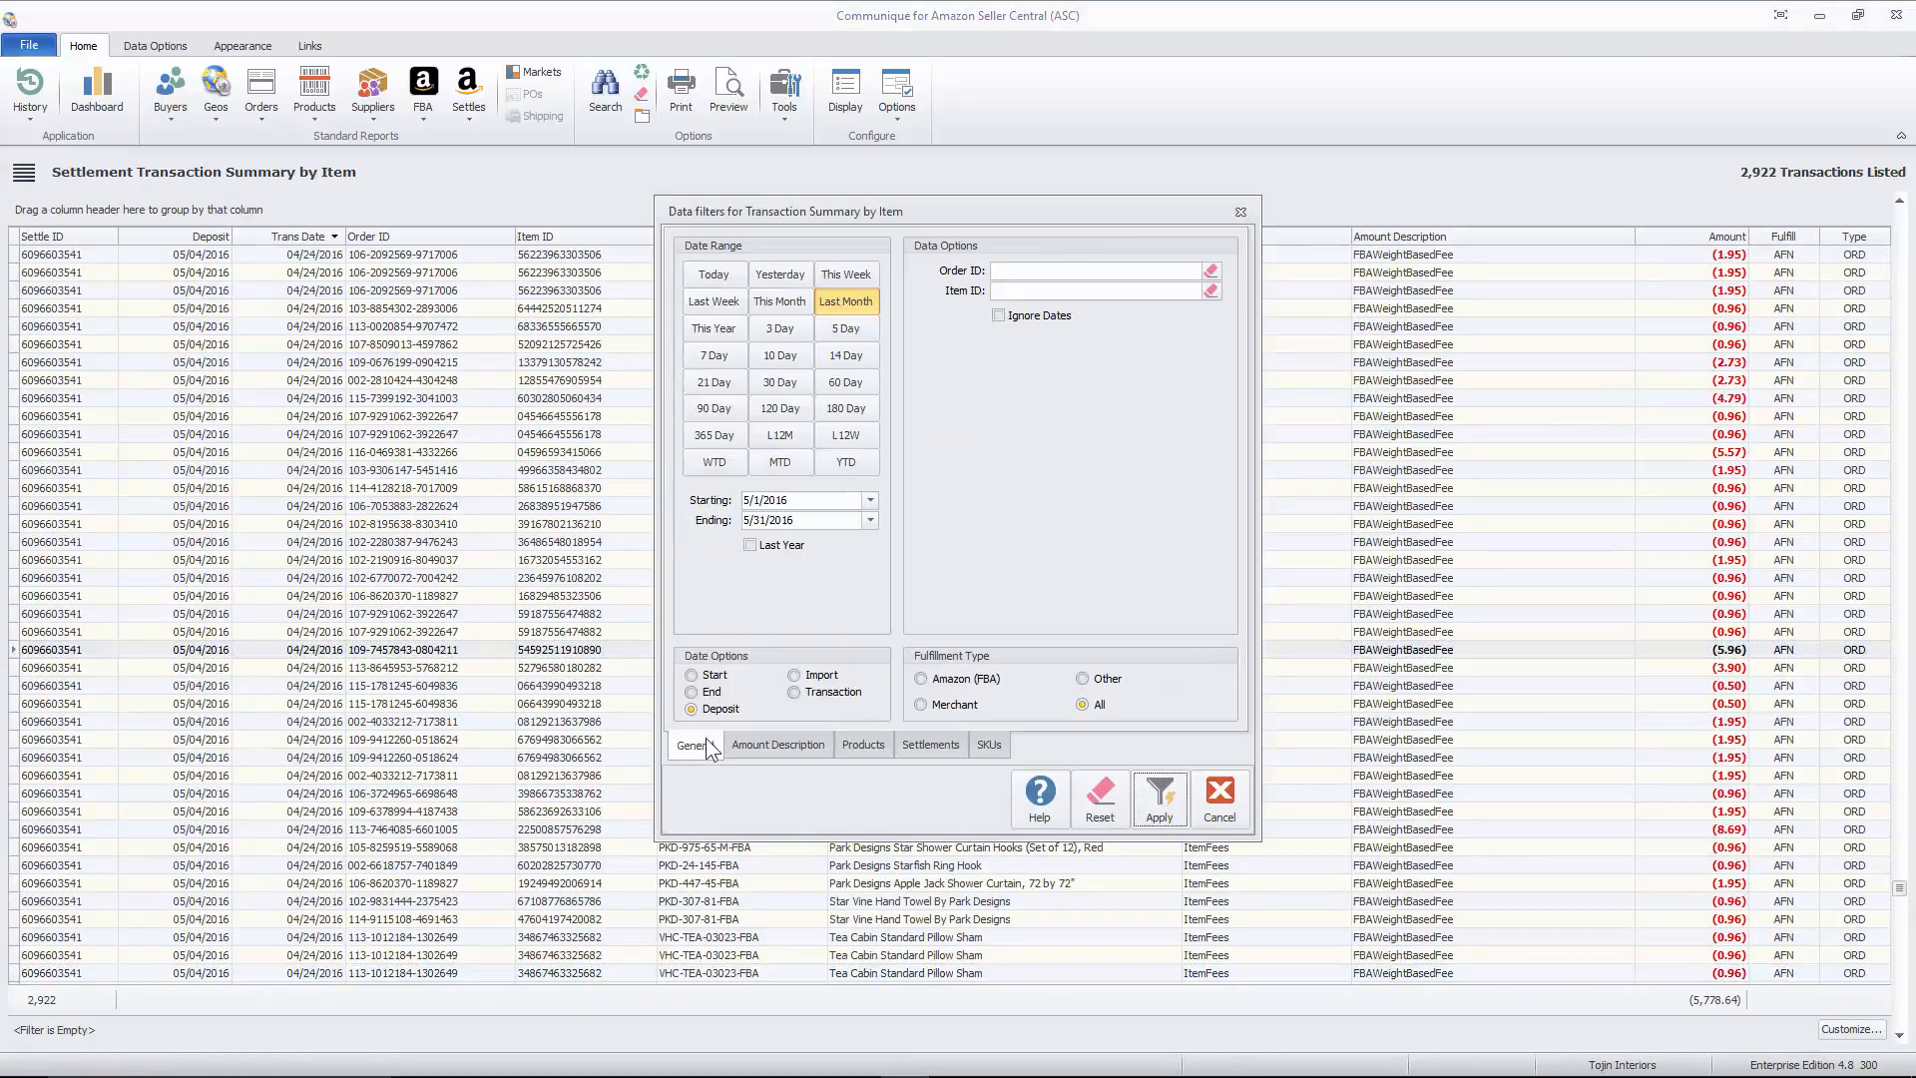
click(872, 301)
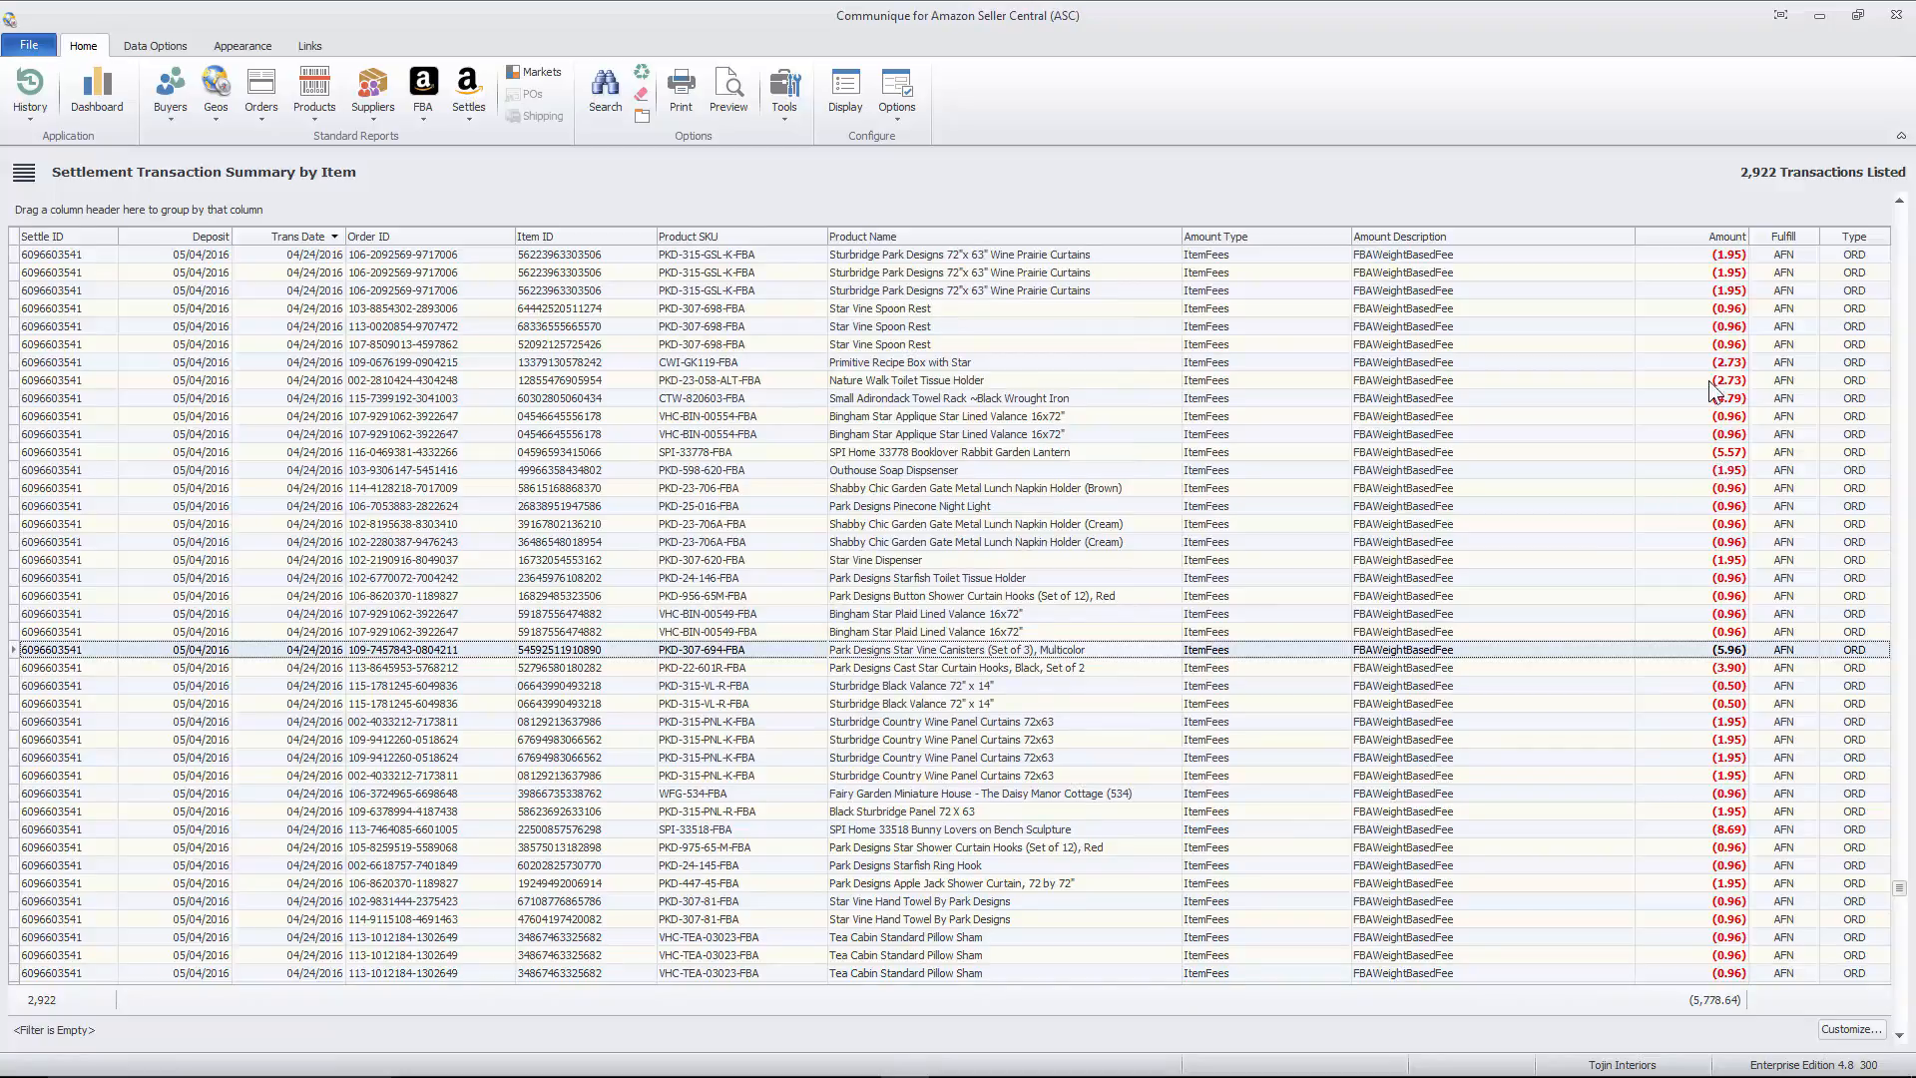
- Apply a custom filter to the Amount column showing rows where the amount is less than or equal to -5
click(1740, 234)
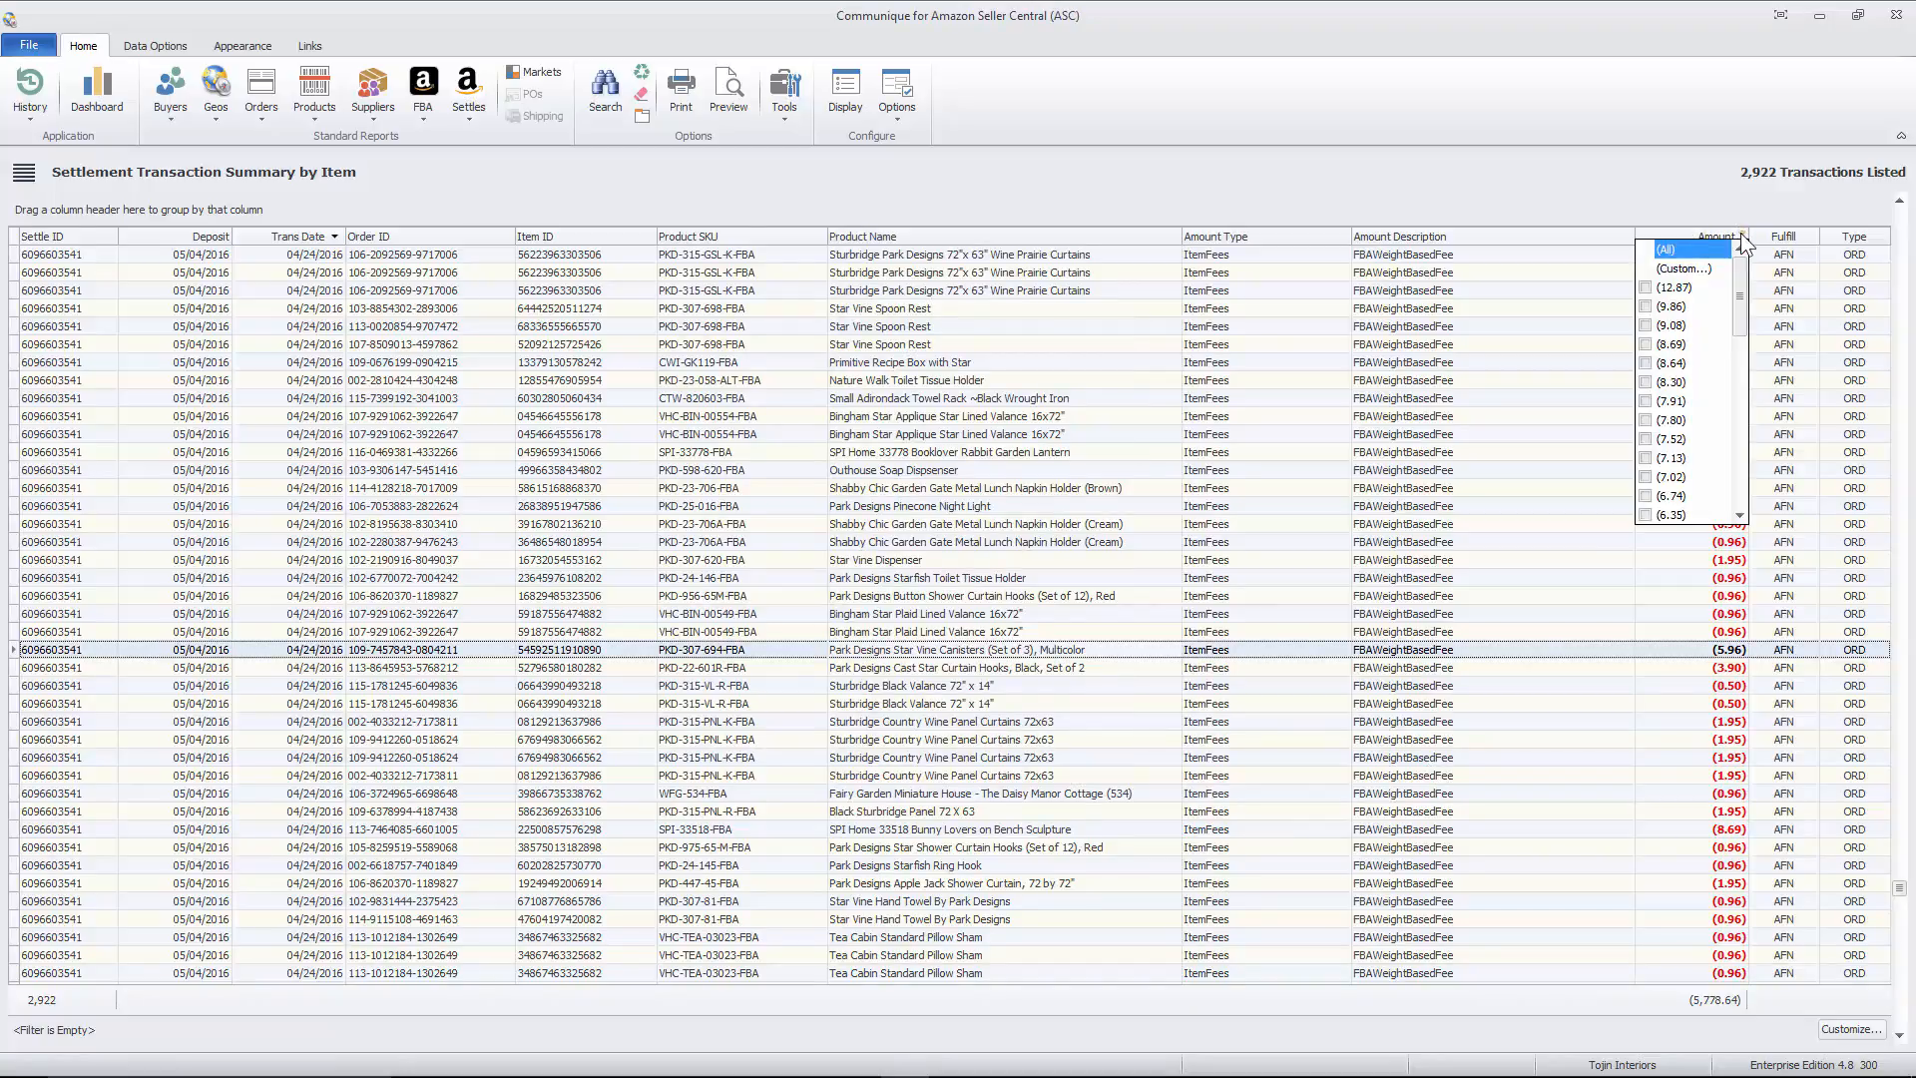
click(1692, 261)
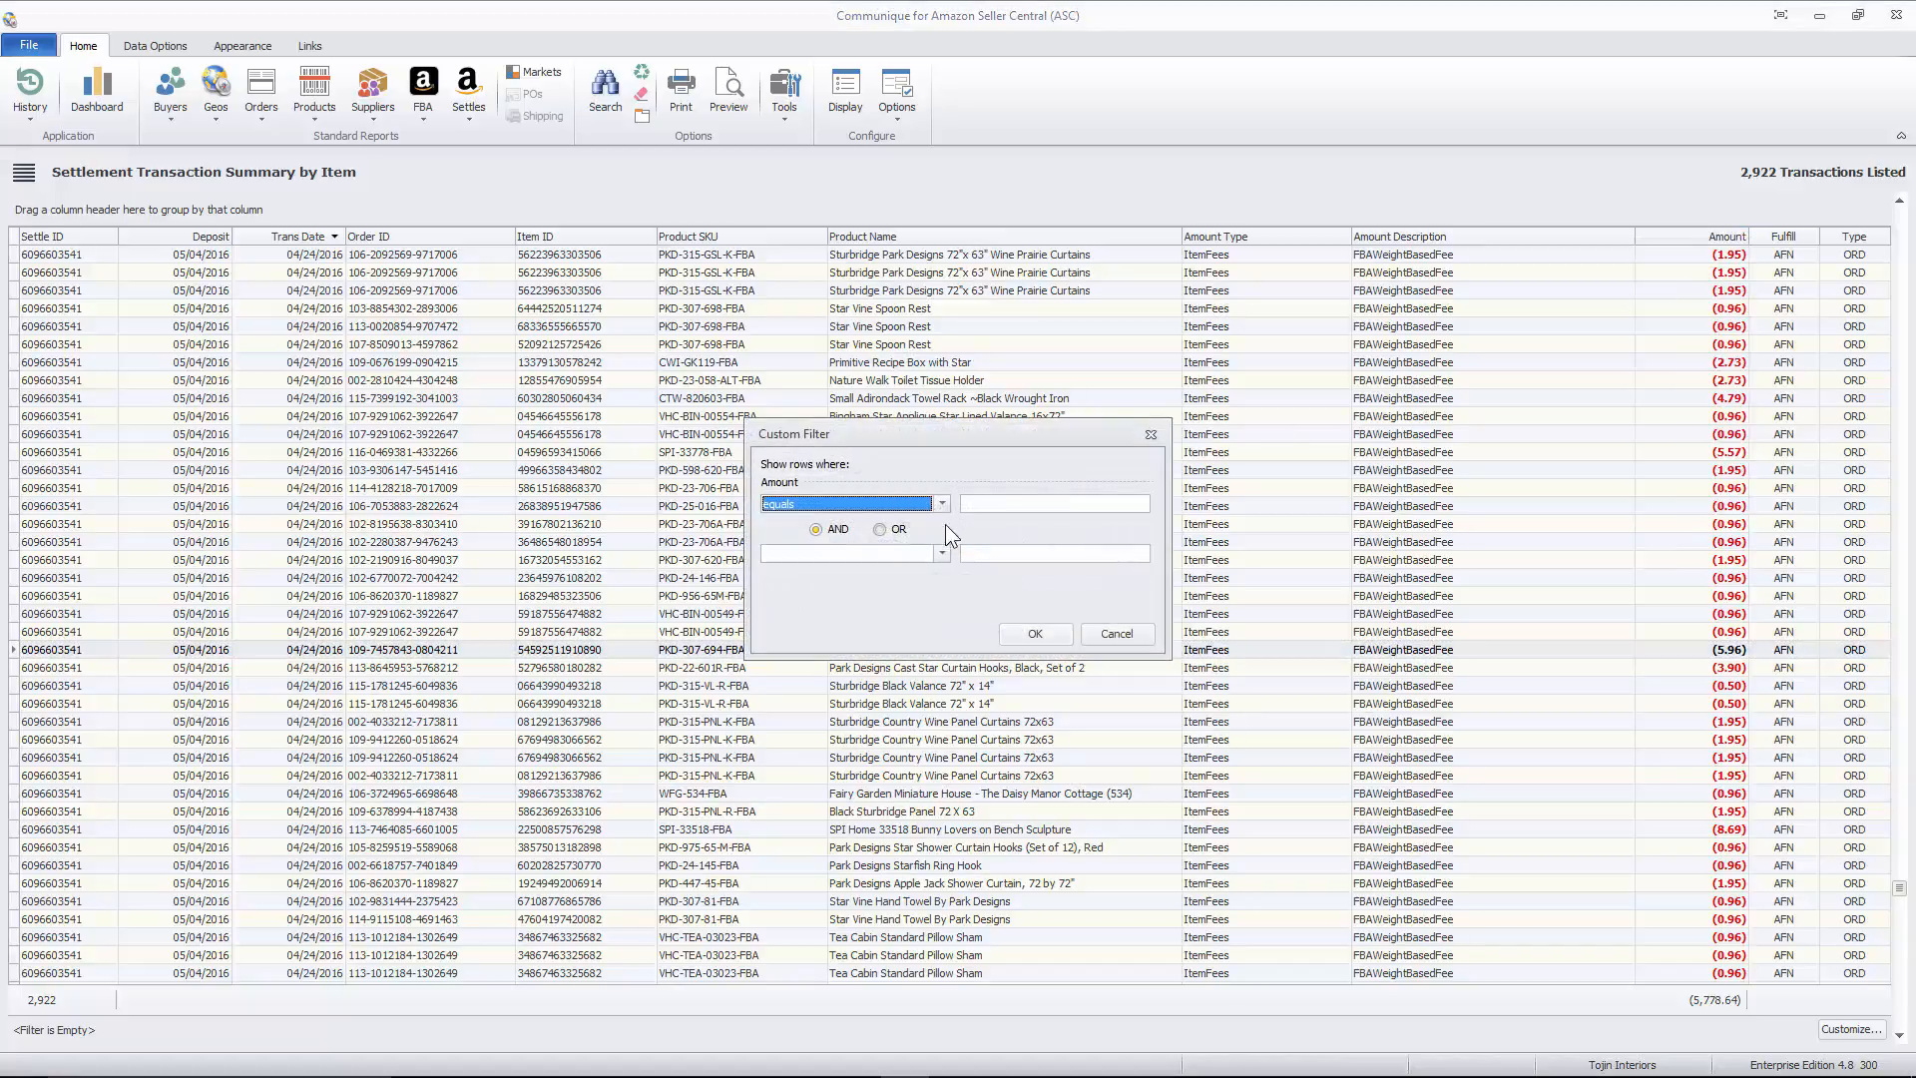
click(934, 503)
click(866, 565)
click(1001, 503)
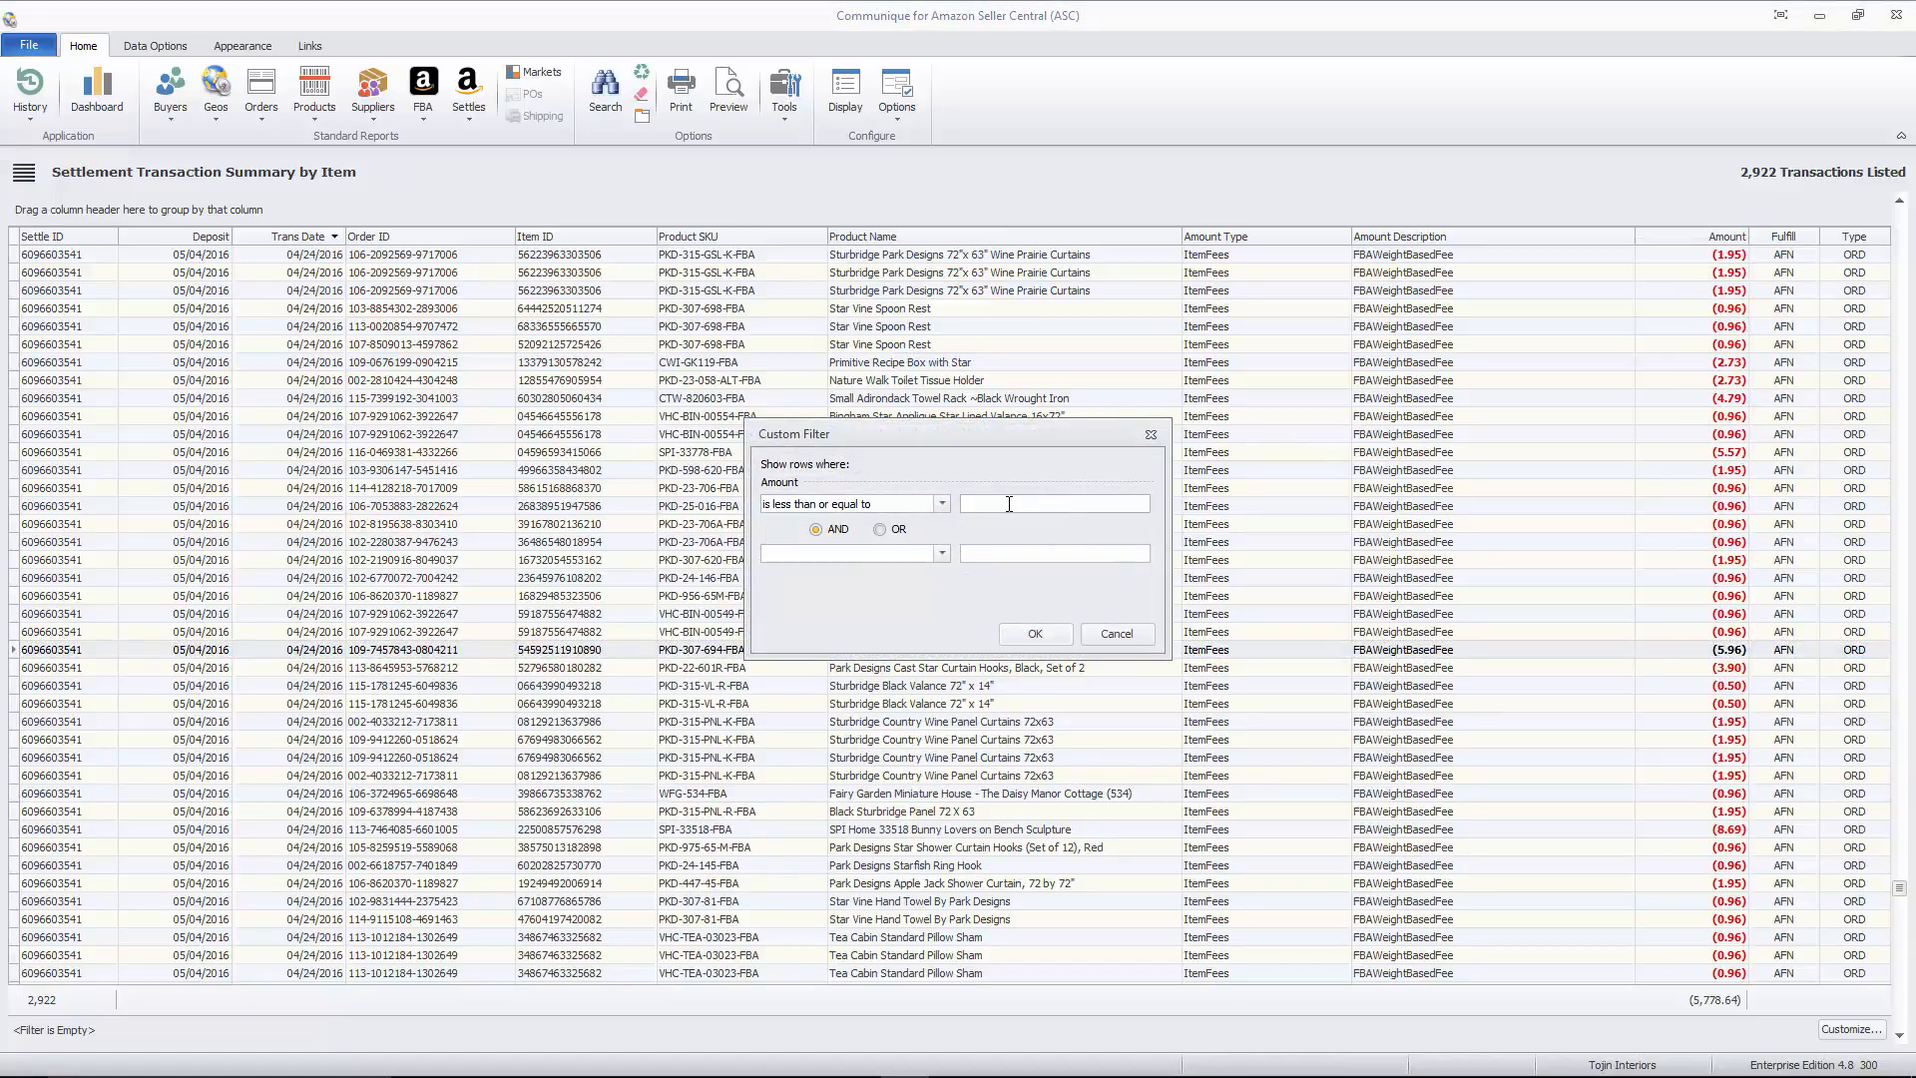
text(5)
key(Tab)
click(1038, 632)
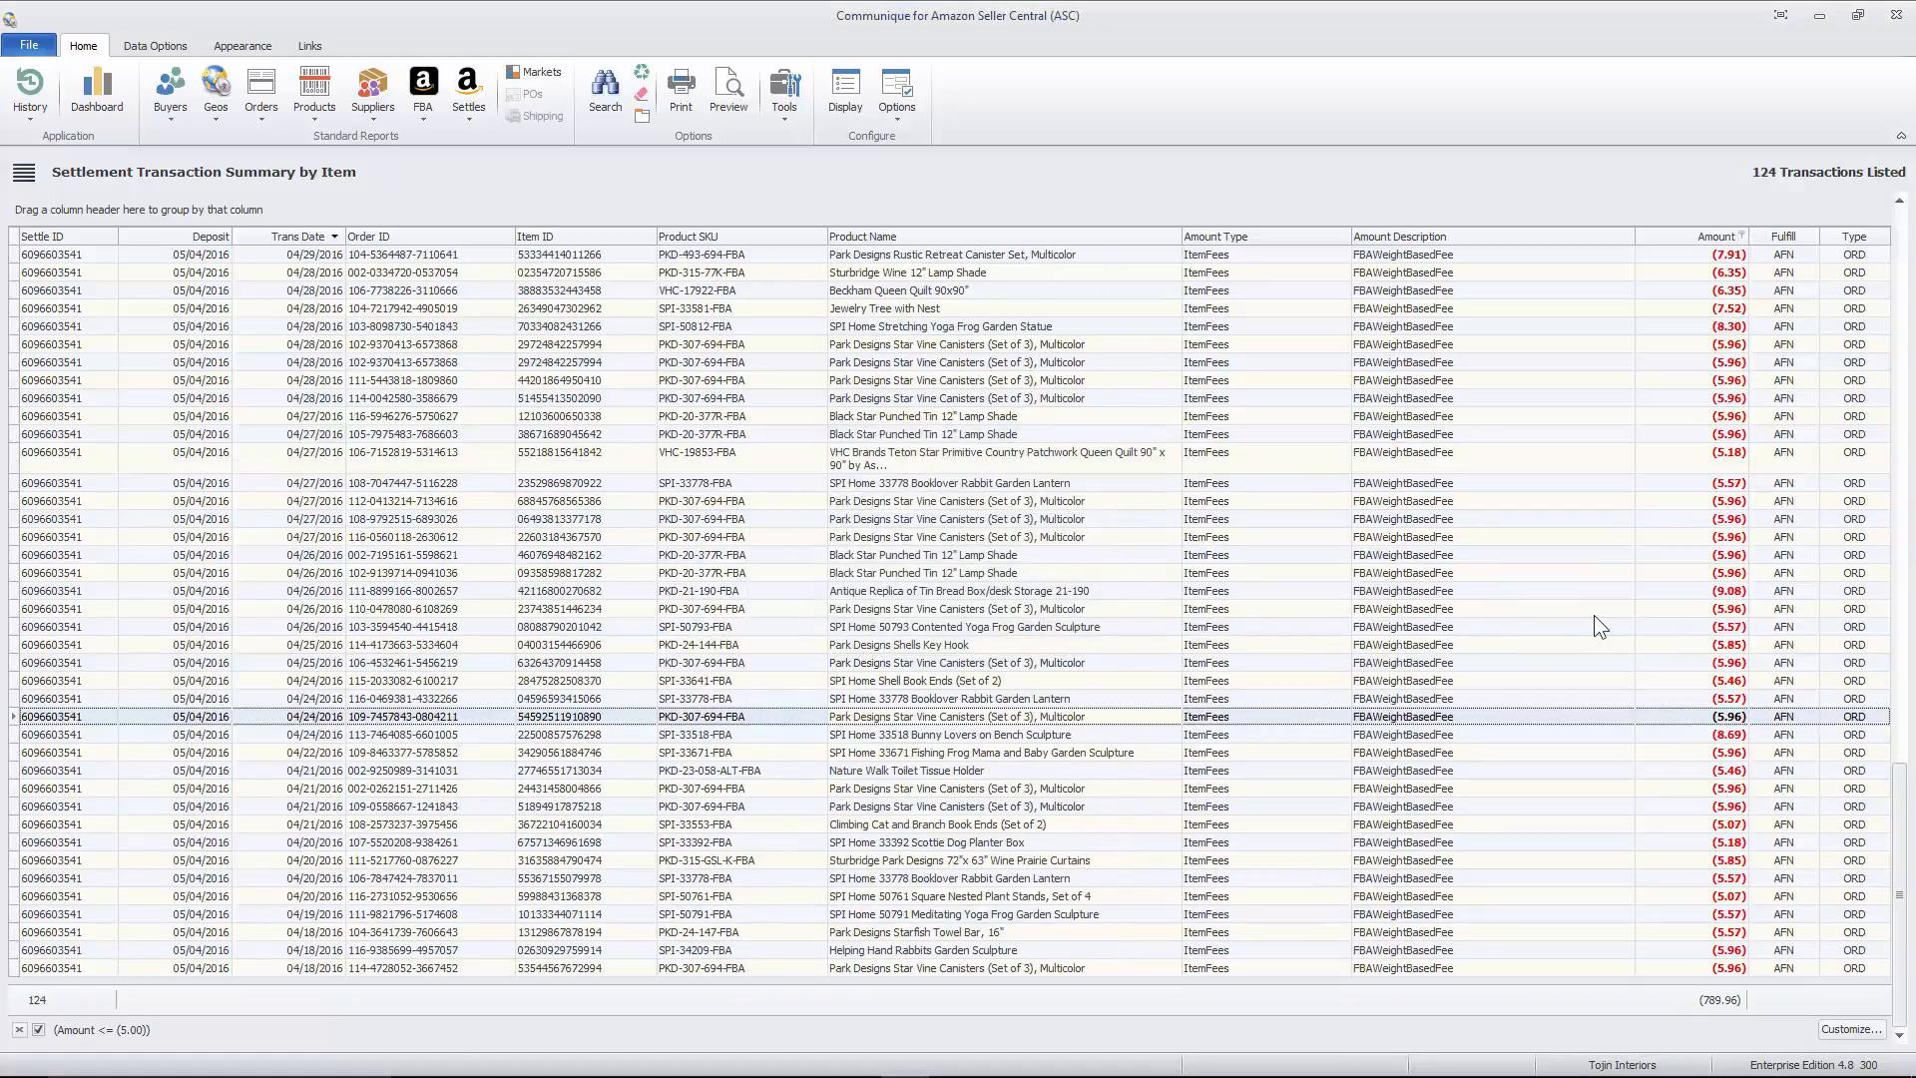
- Examine the filtered weight-based fee transactions, including the SPI Home 33163 Half Face Sun Wall Plaque fee
scroll(1595, 617, up, 20)
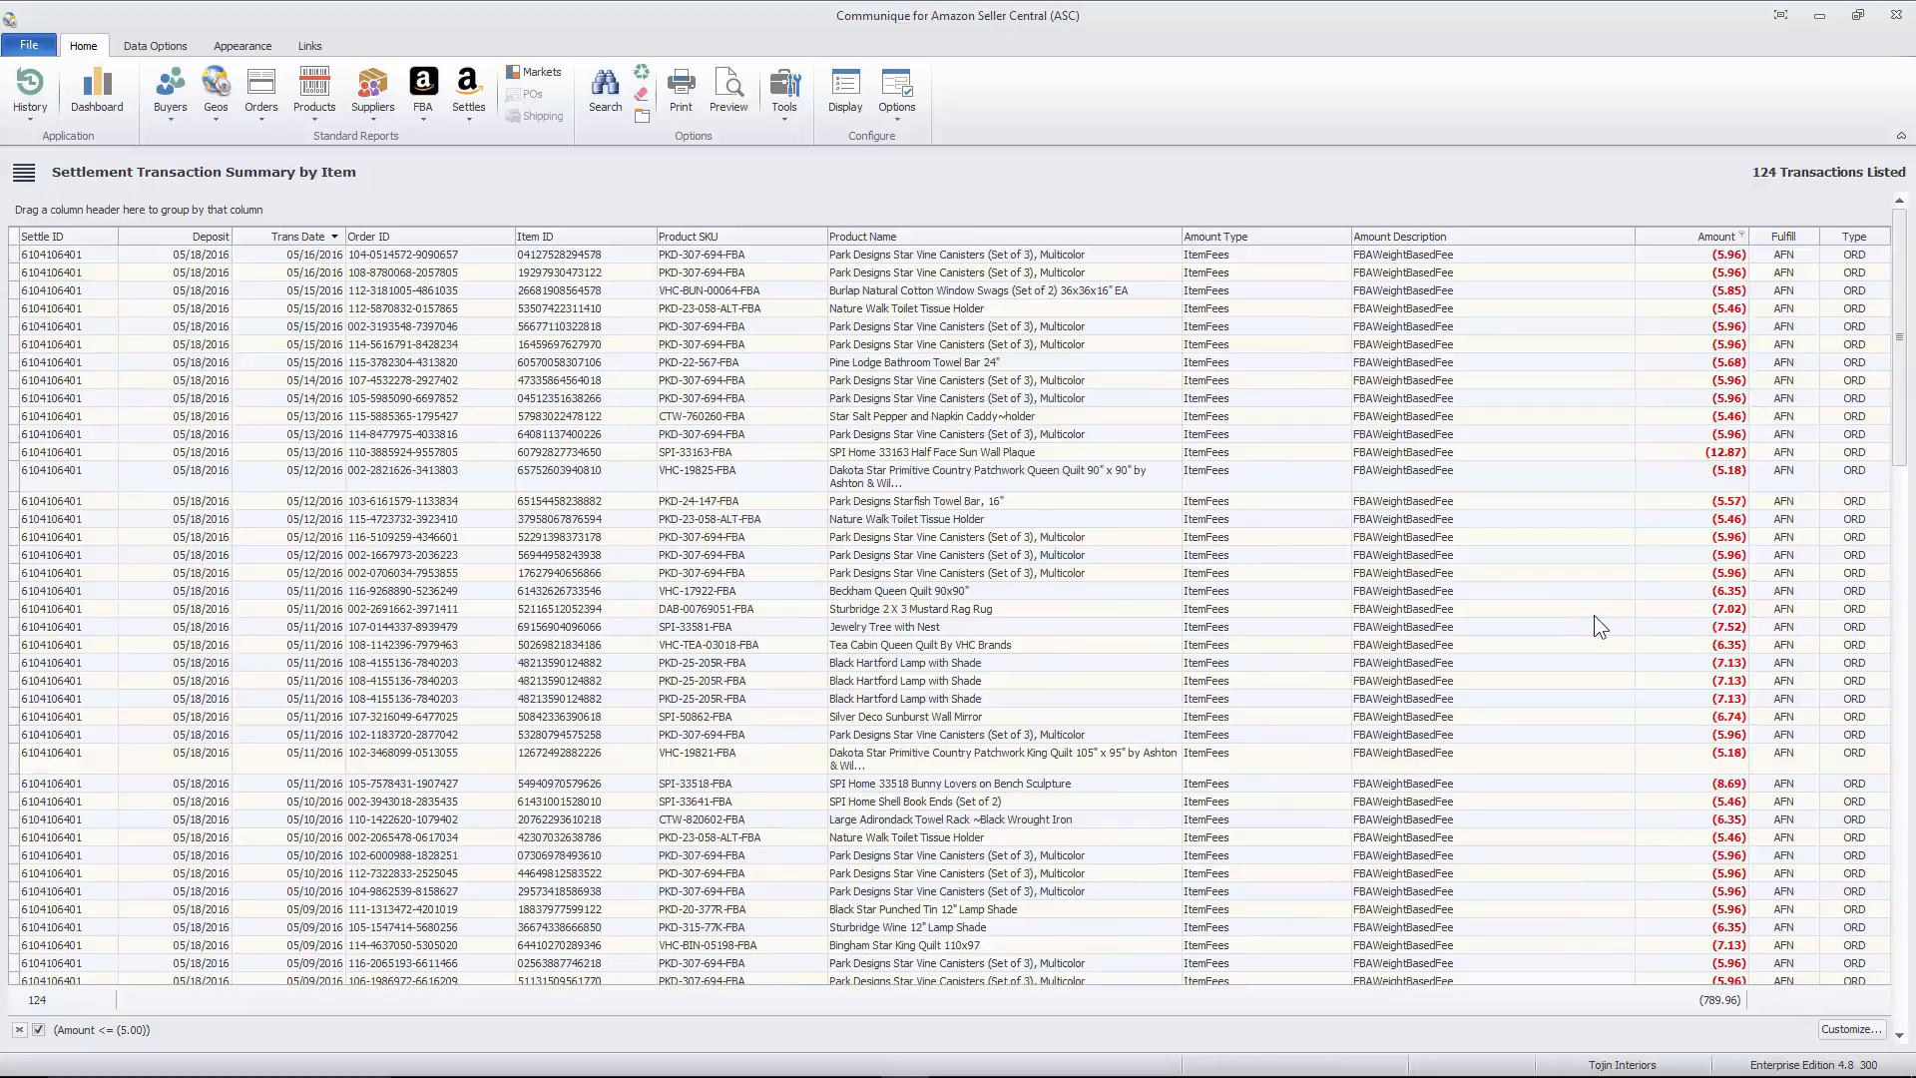
scroll(1595, 618, down, 10)
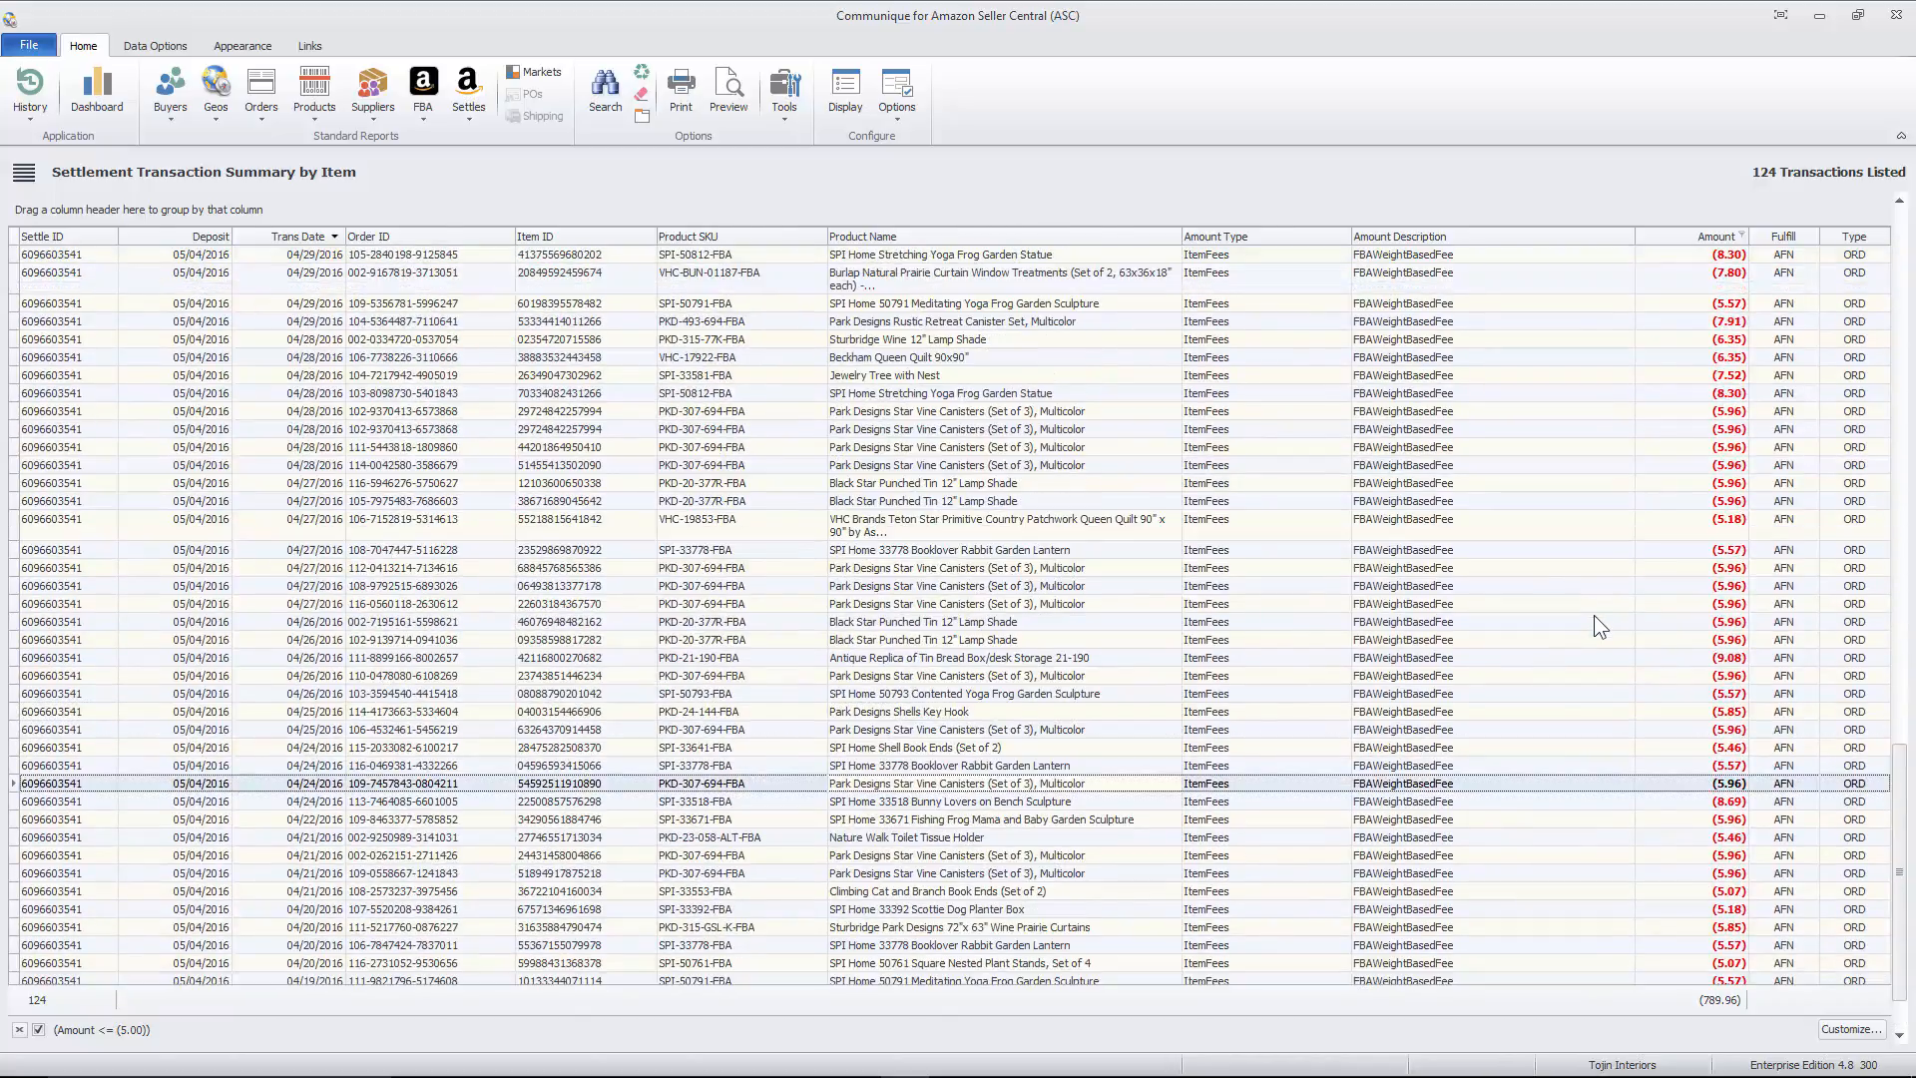
scroll(1595, 614, up, 10)
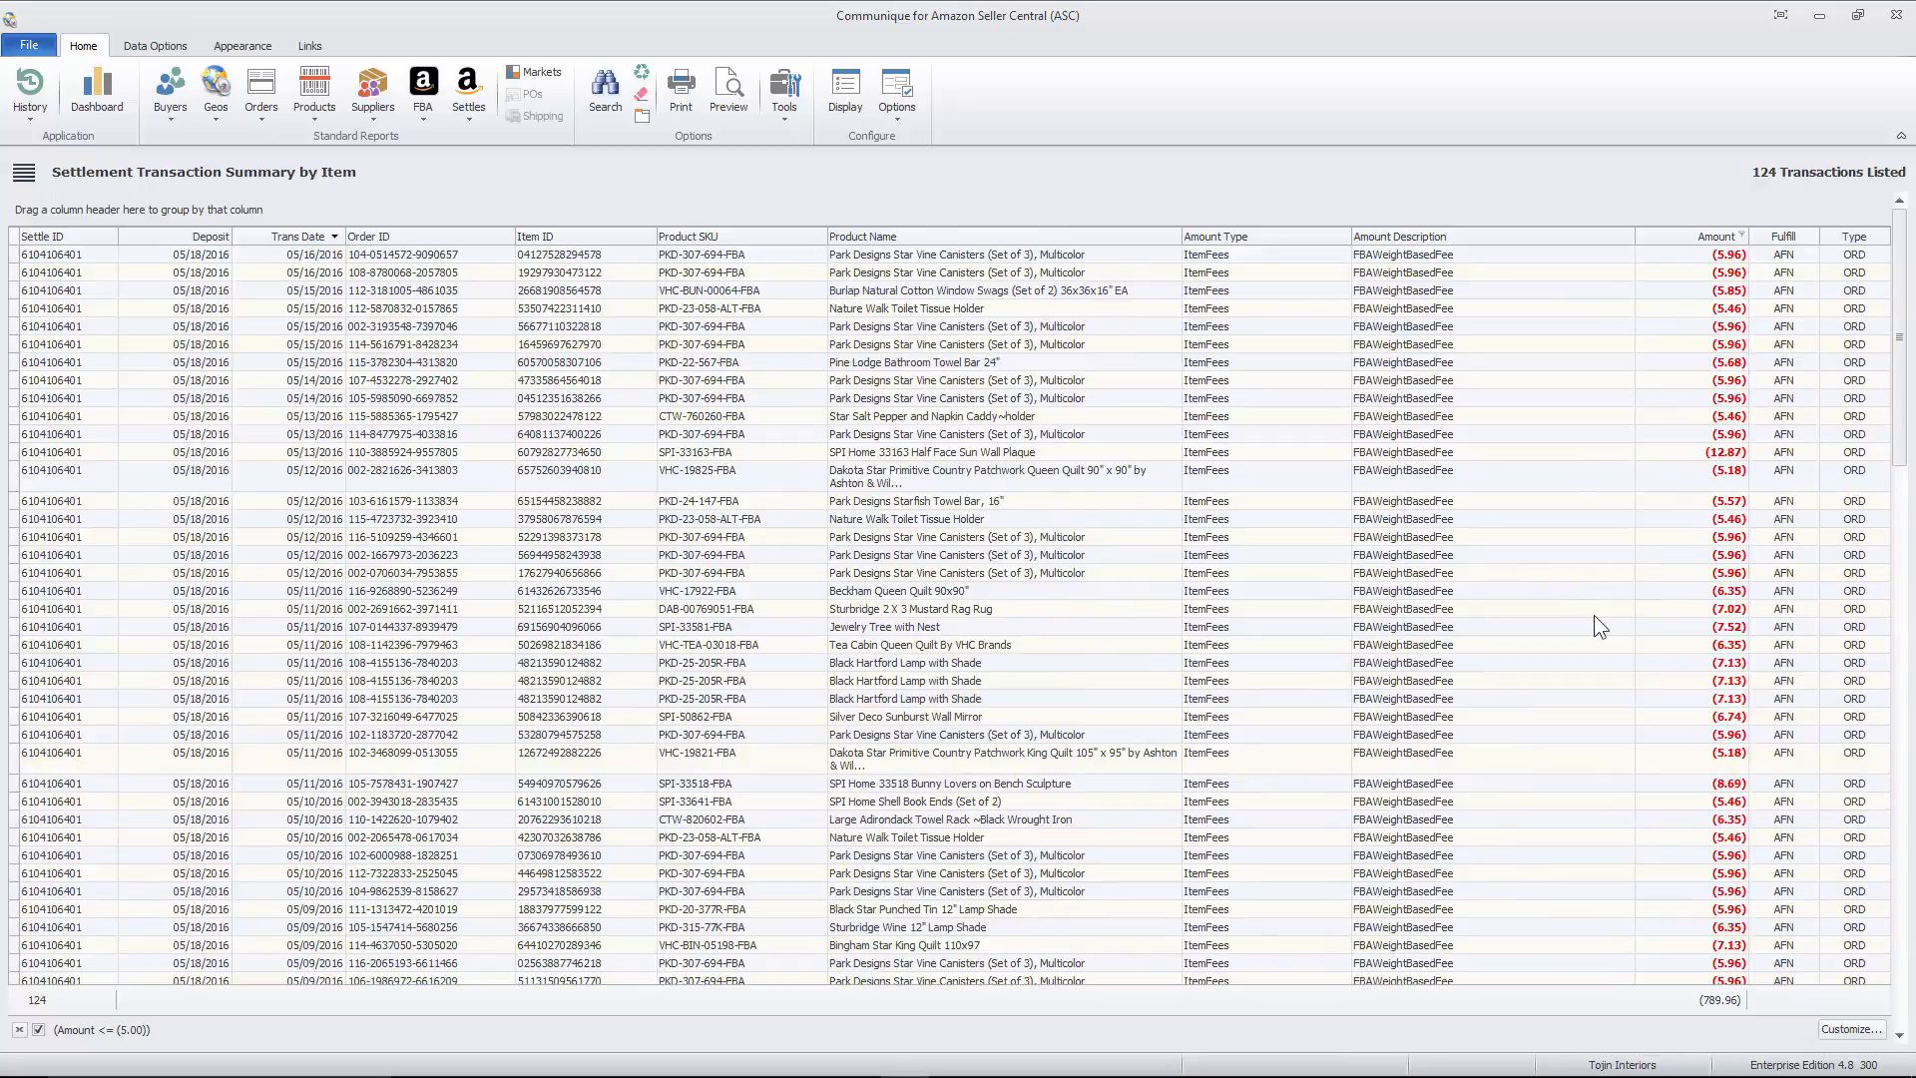
click(1721, 455)
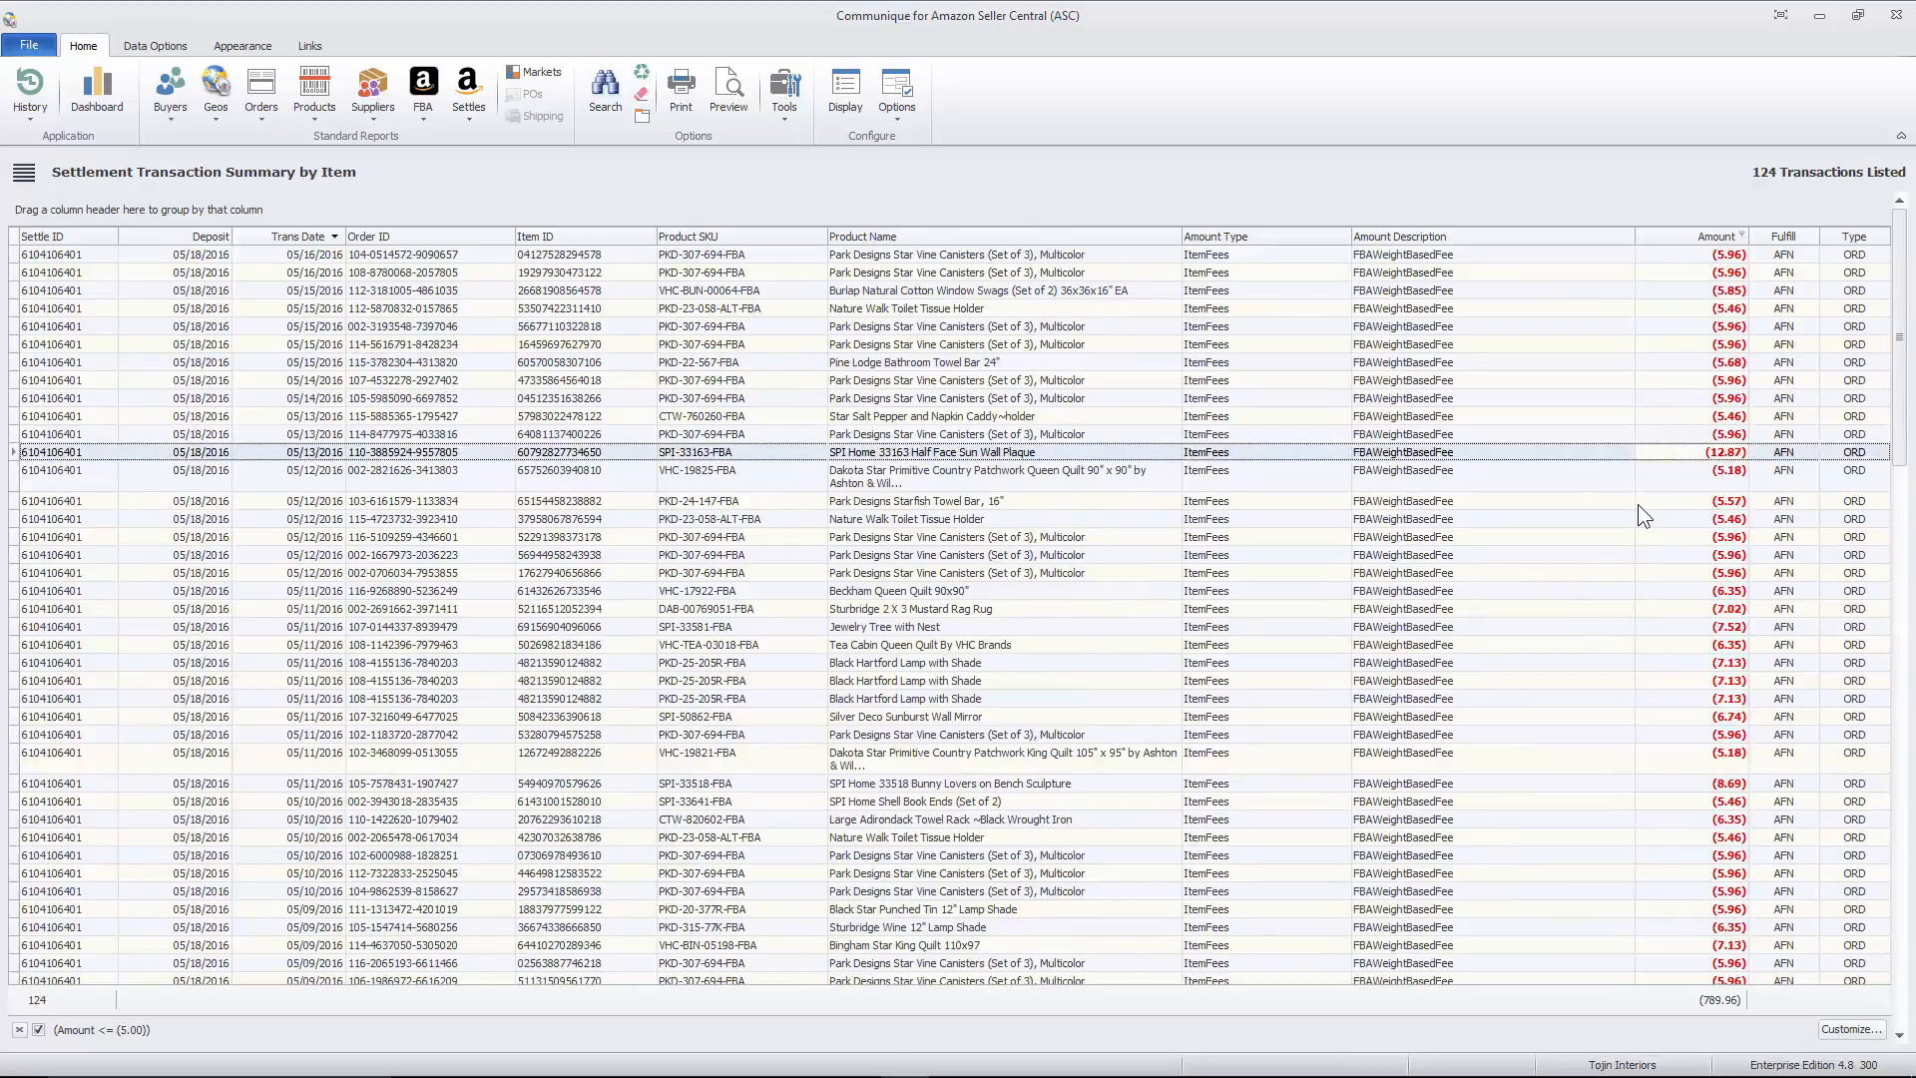
scroll(1641, 514, down, 20)
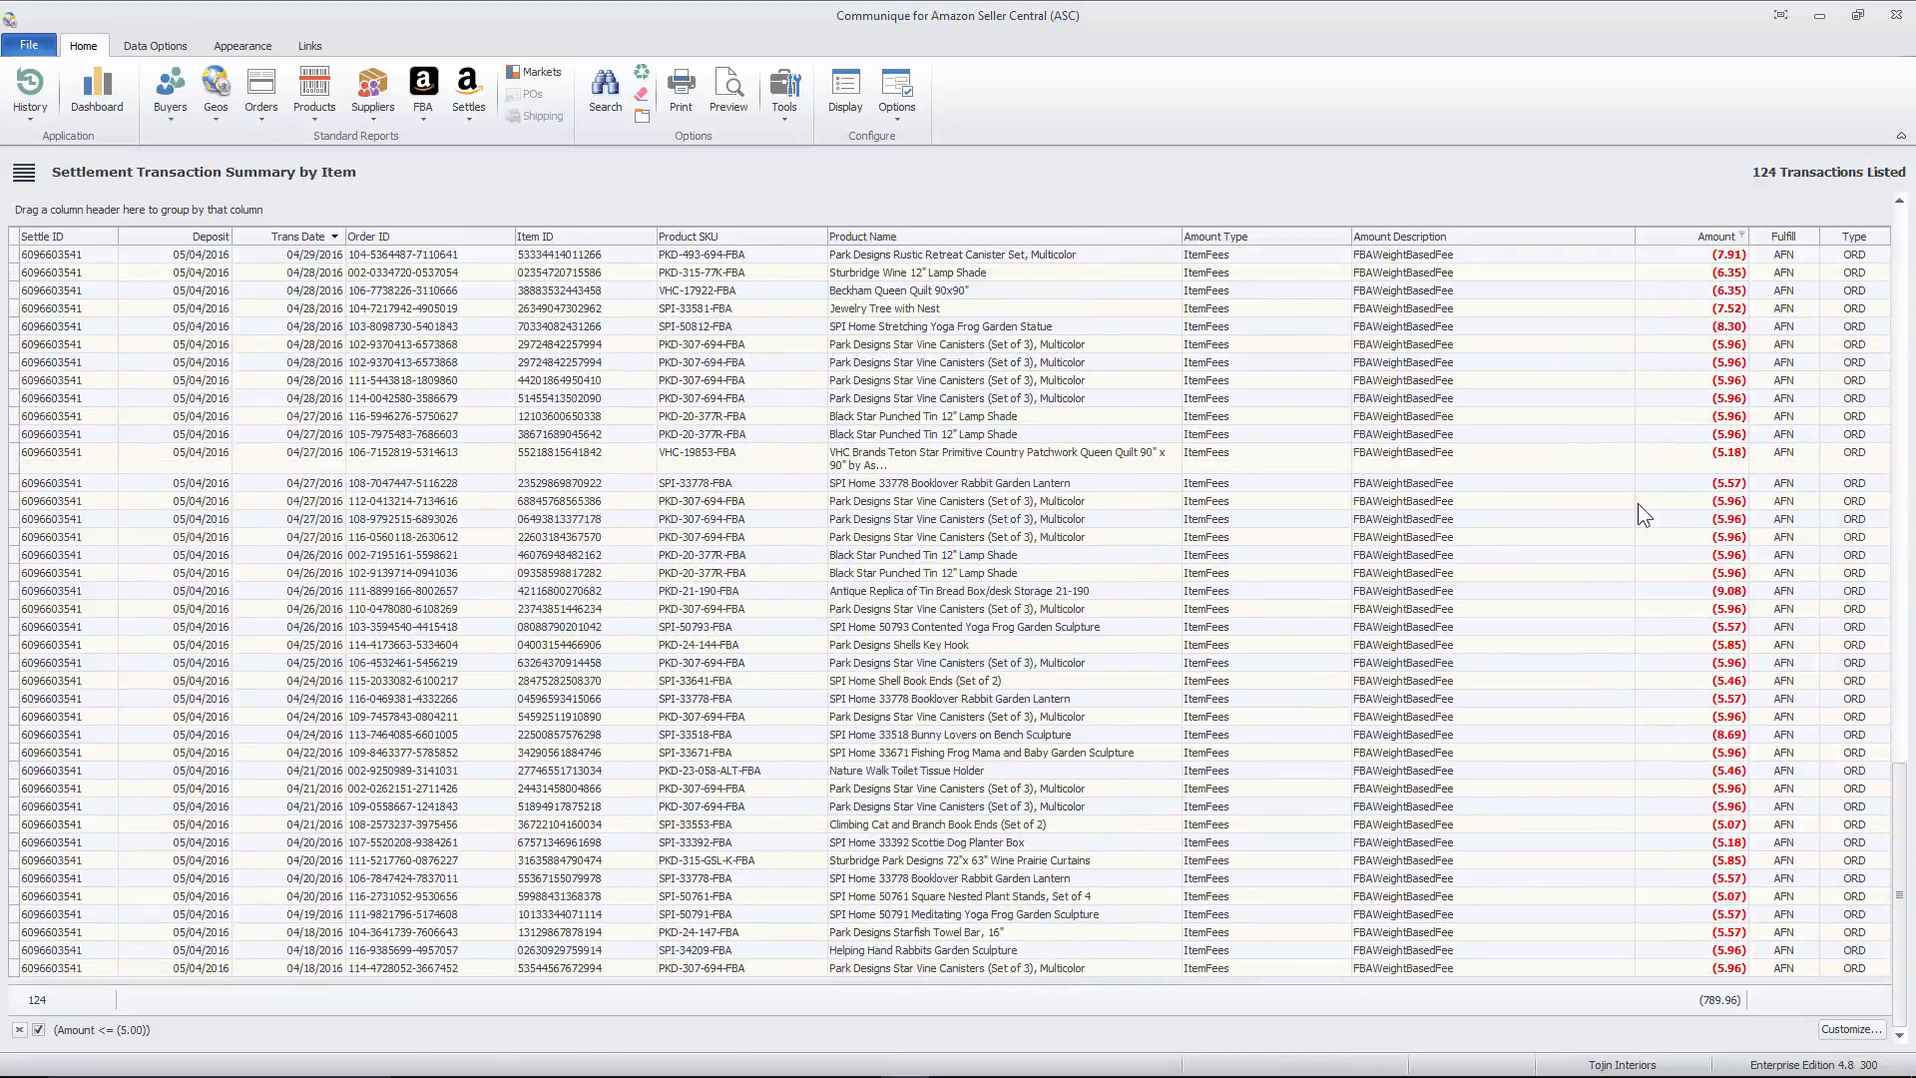
scroll(1638, 505, up, 15)
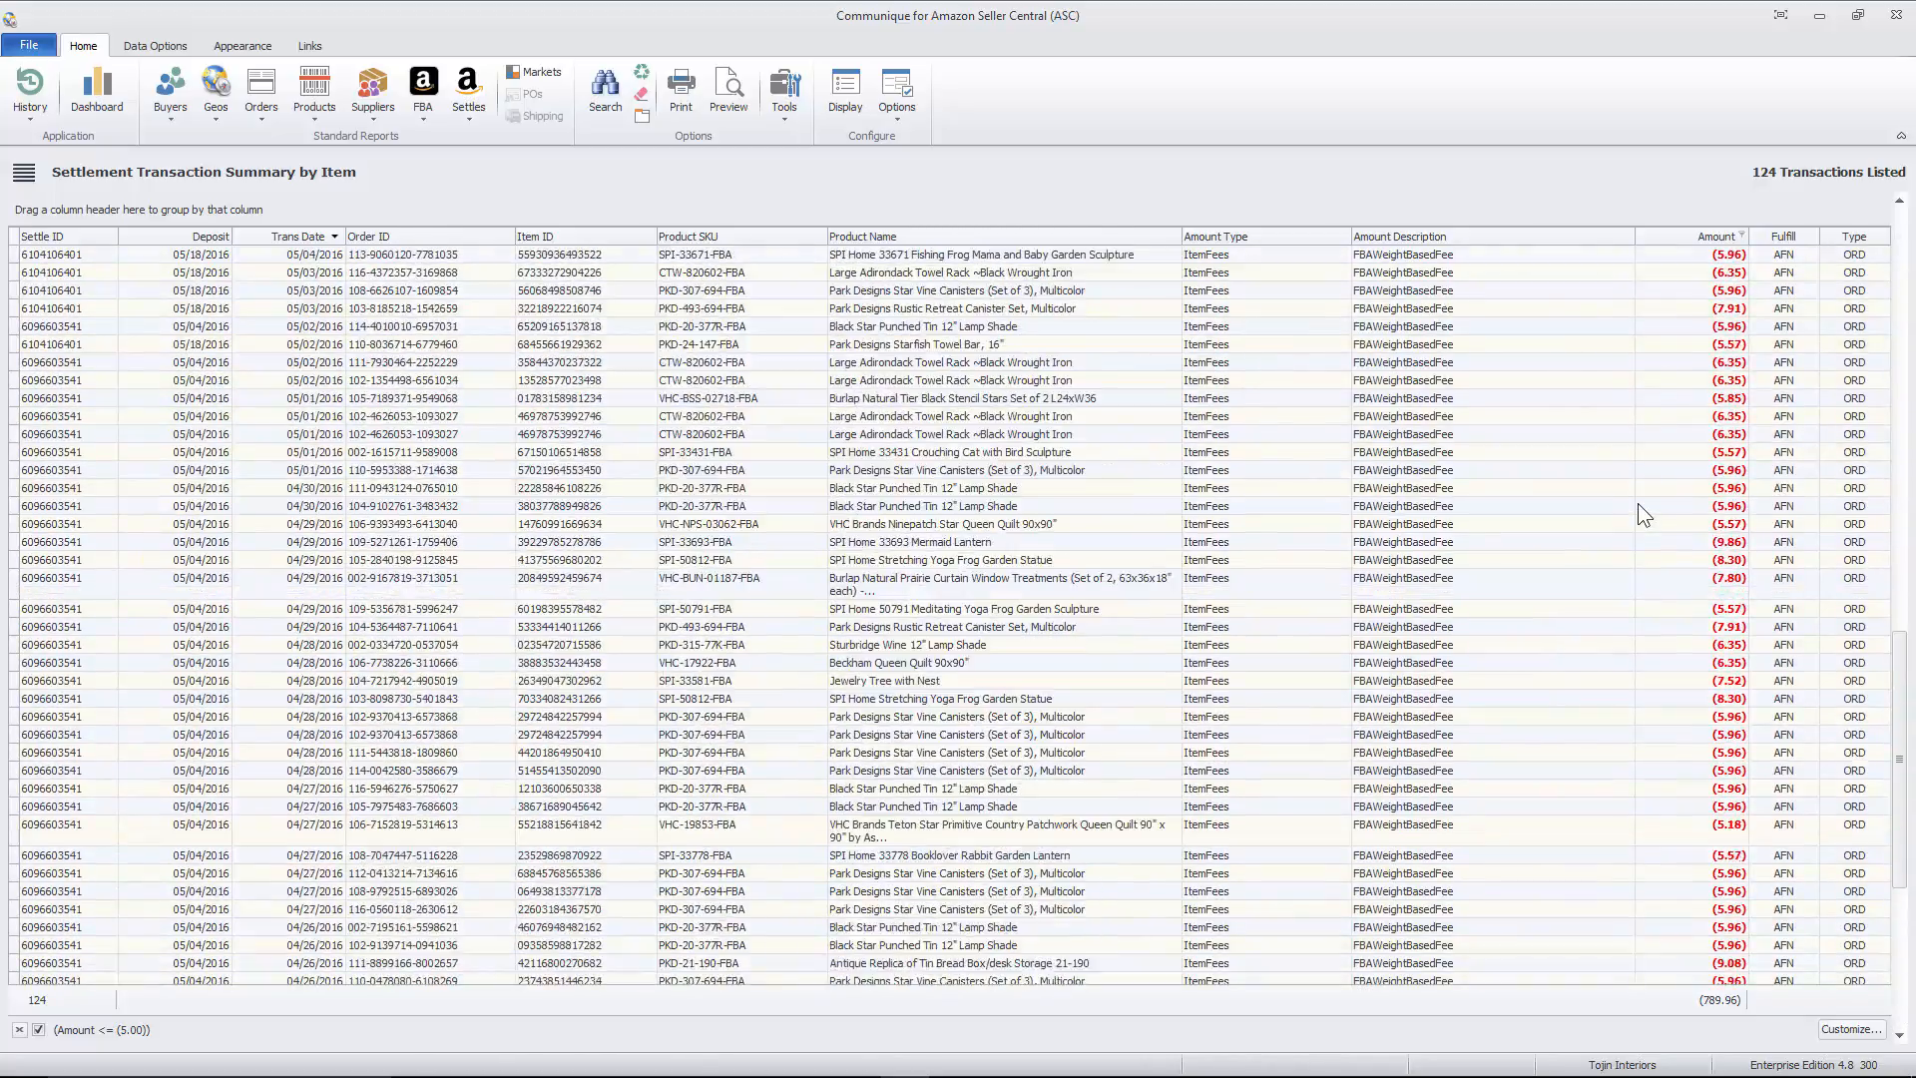
scroll(1638, 503, up, 9)
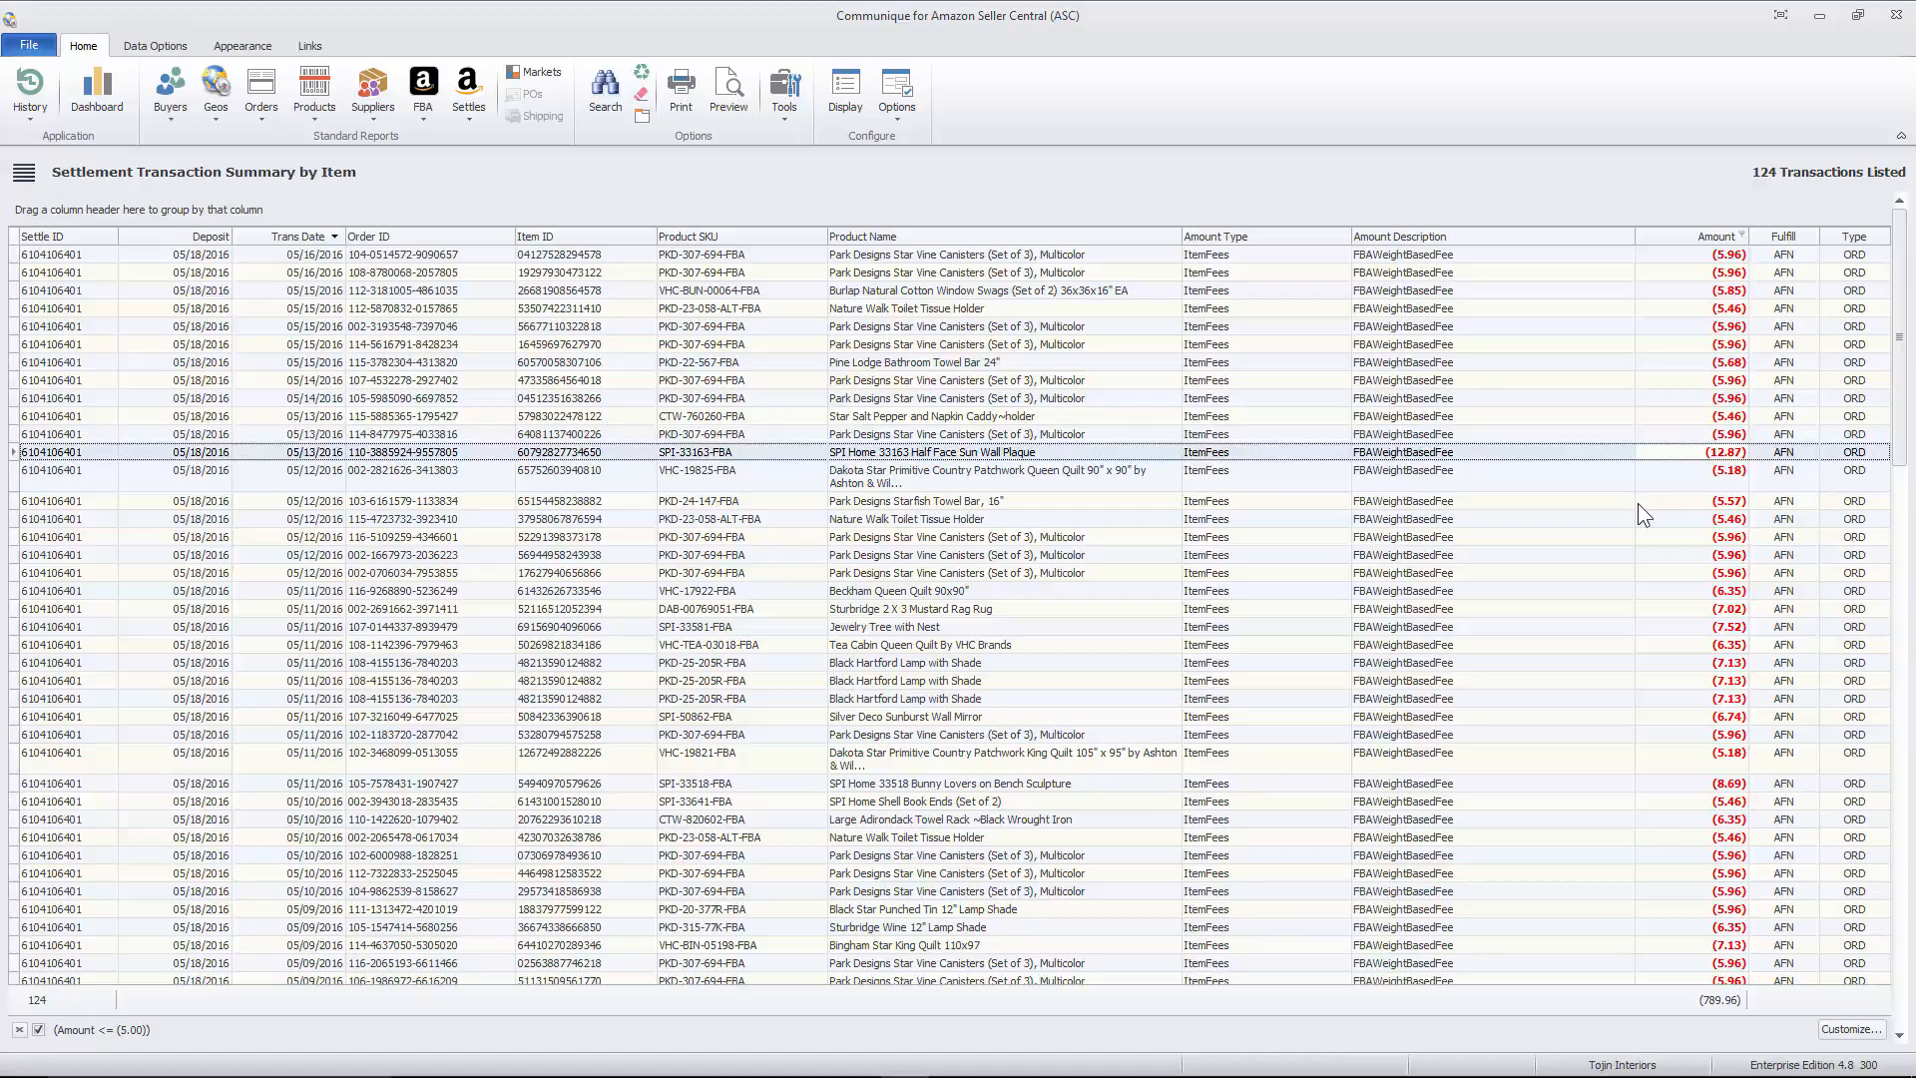
- Switch to the TransactionSummaryByItem.ppsx slide show in PowerPoint and advance to the closing contact slide
key(alt+Tab)
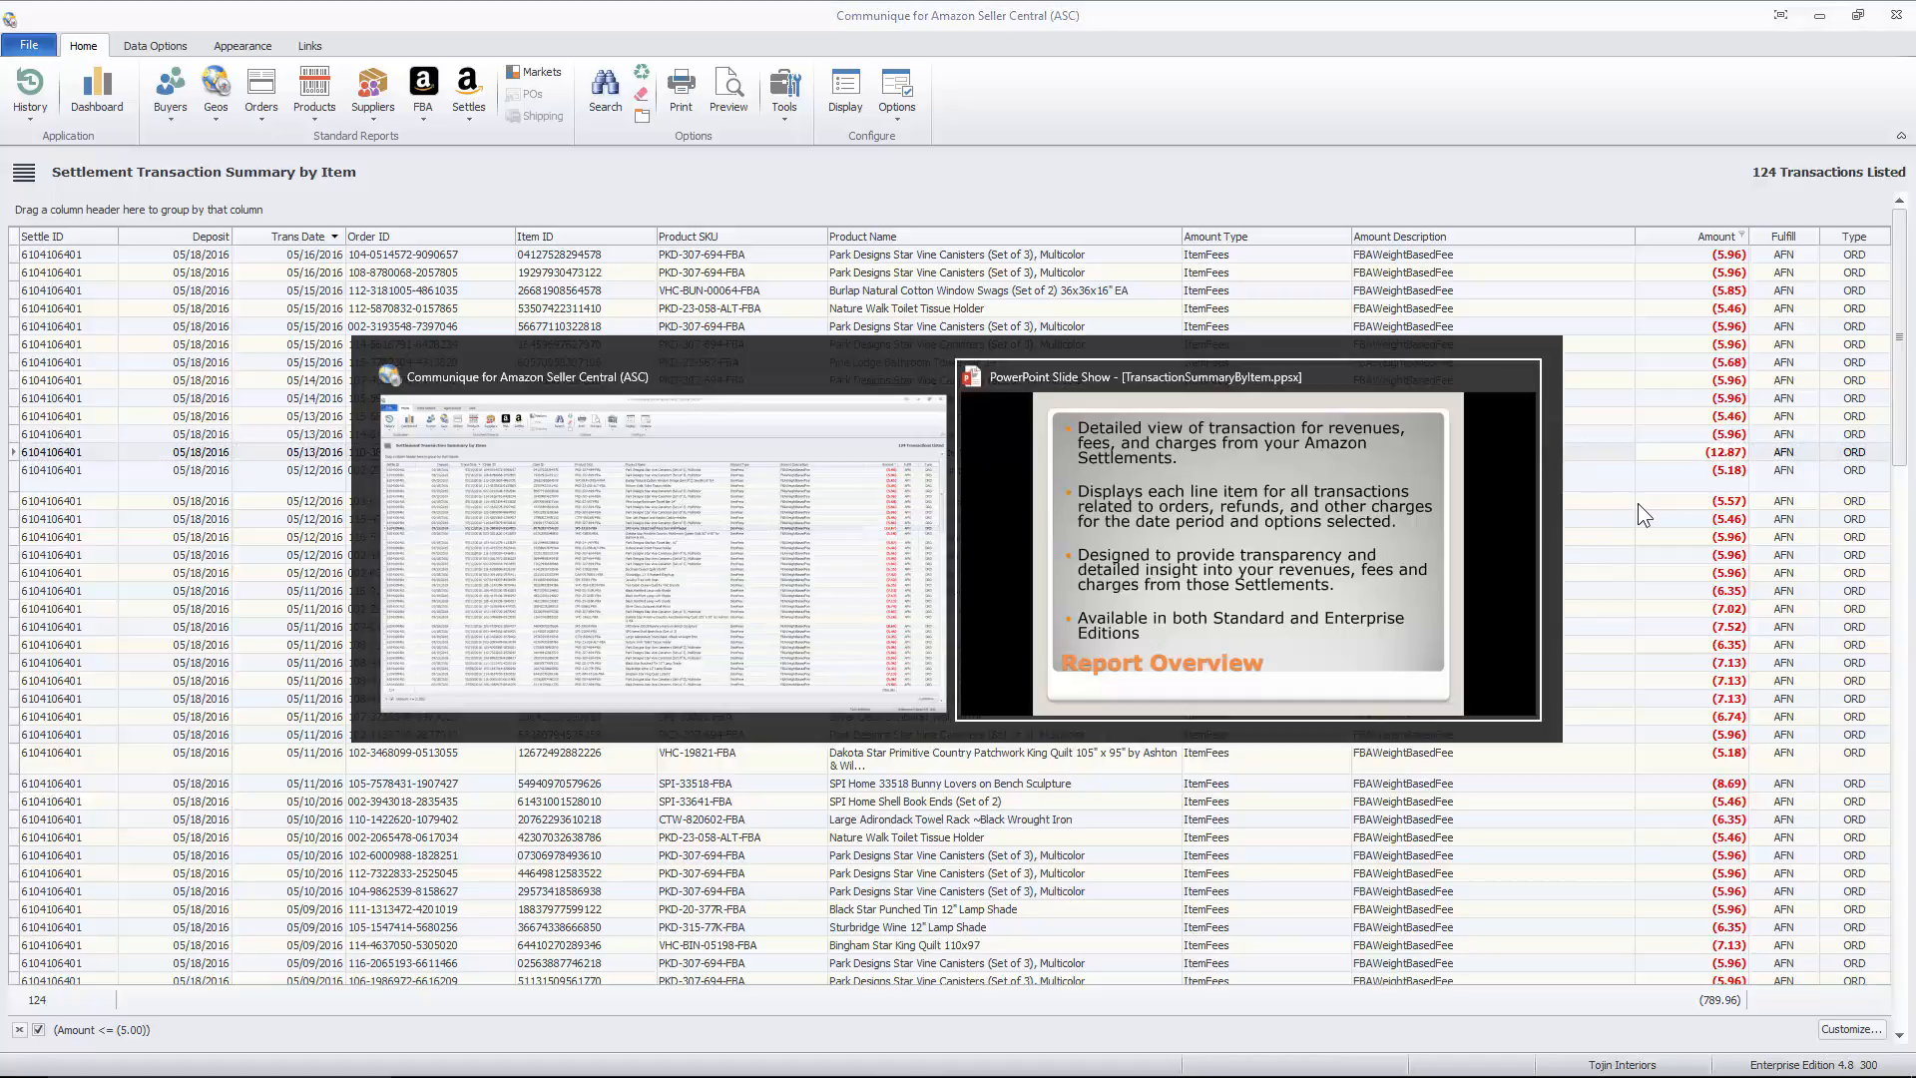
key(Right)
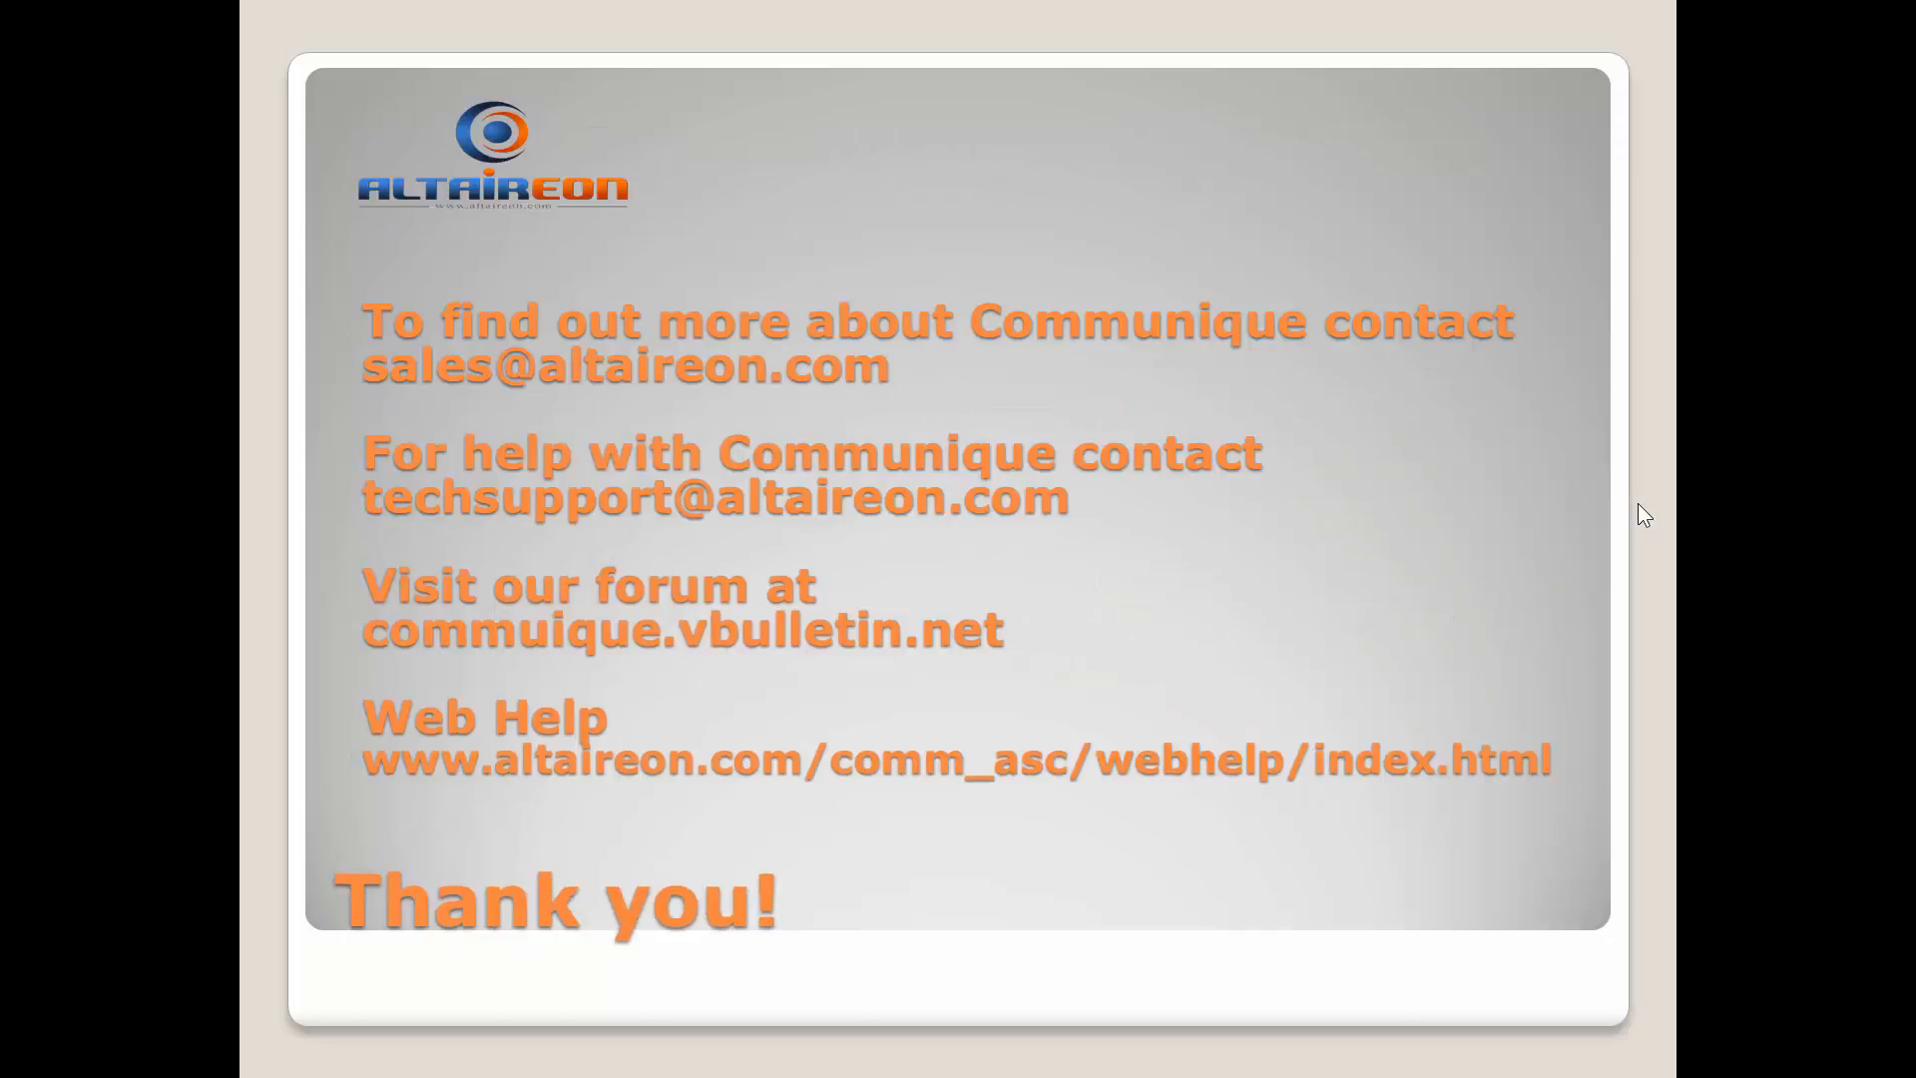